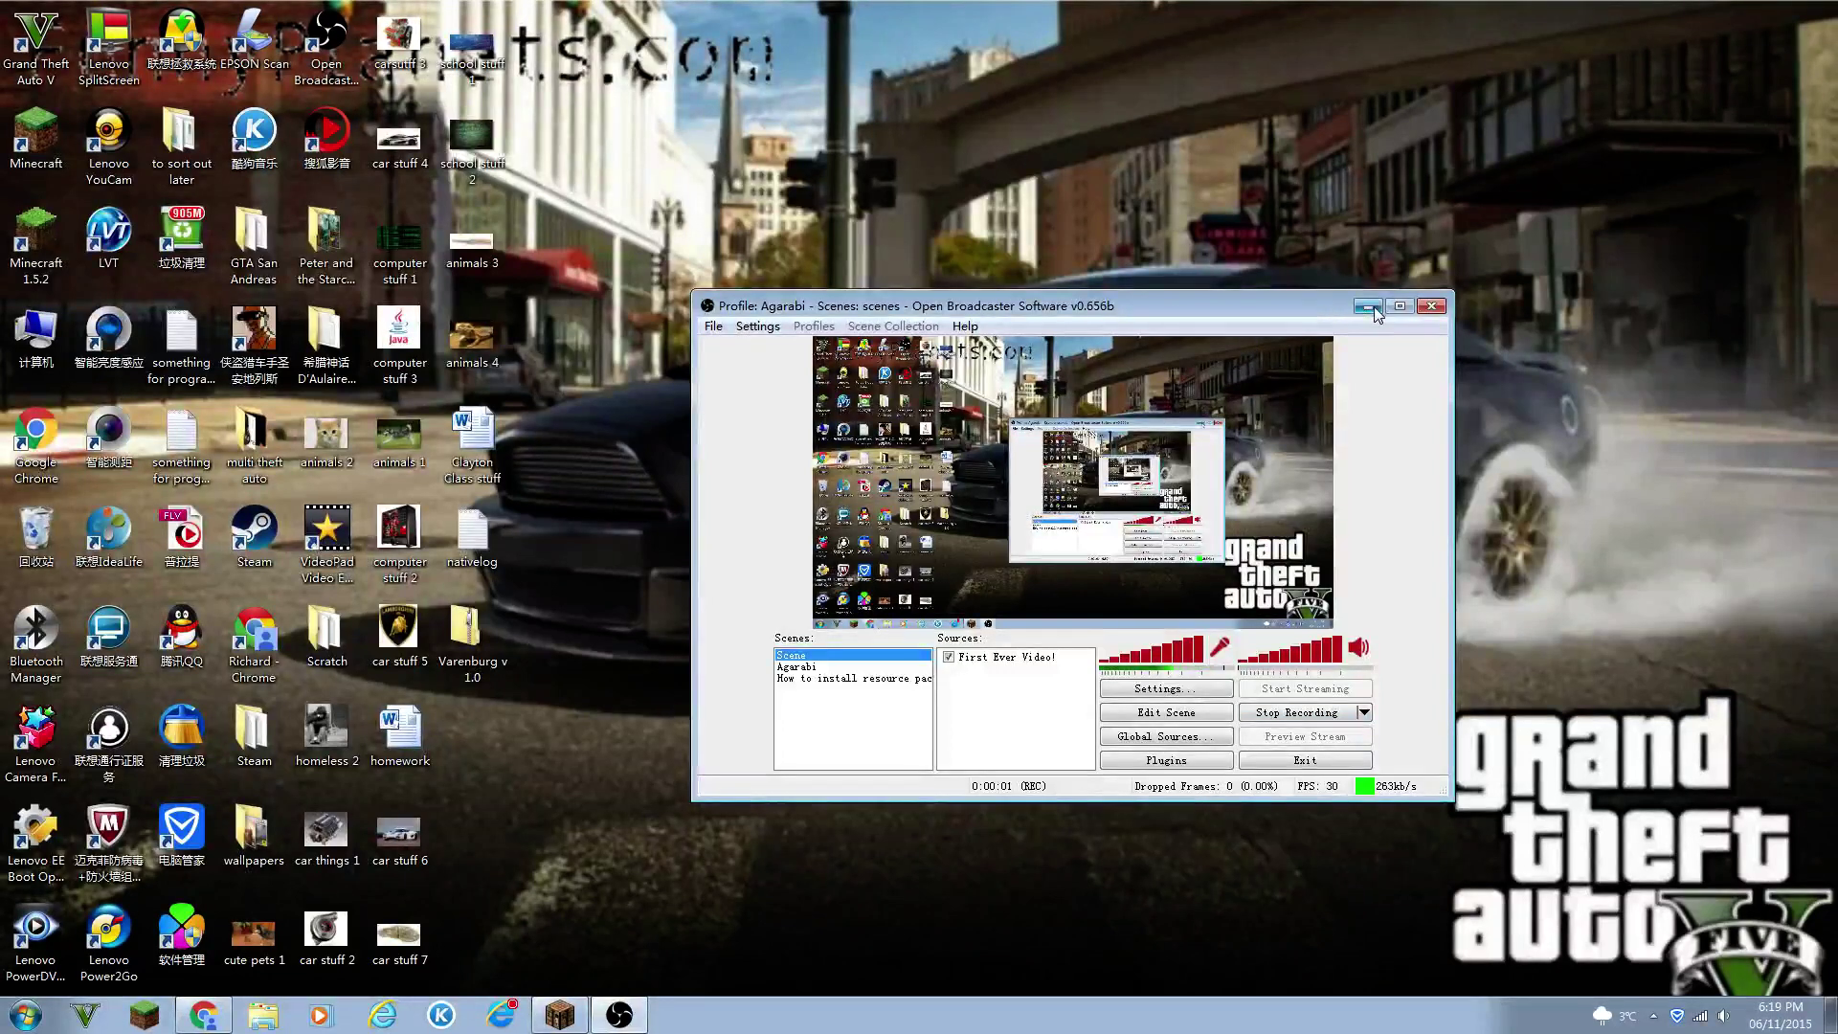
Step: Minimize the recording software, switch to Chrome and search Google for "Minecraft 1.8.8 bow to gun resource pack"
{"action": "left_click", "coordinate": [1369, 307]}
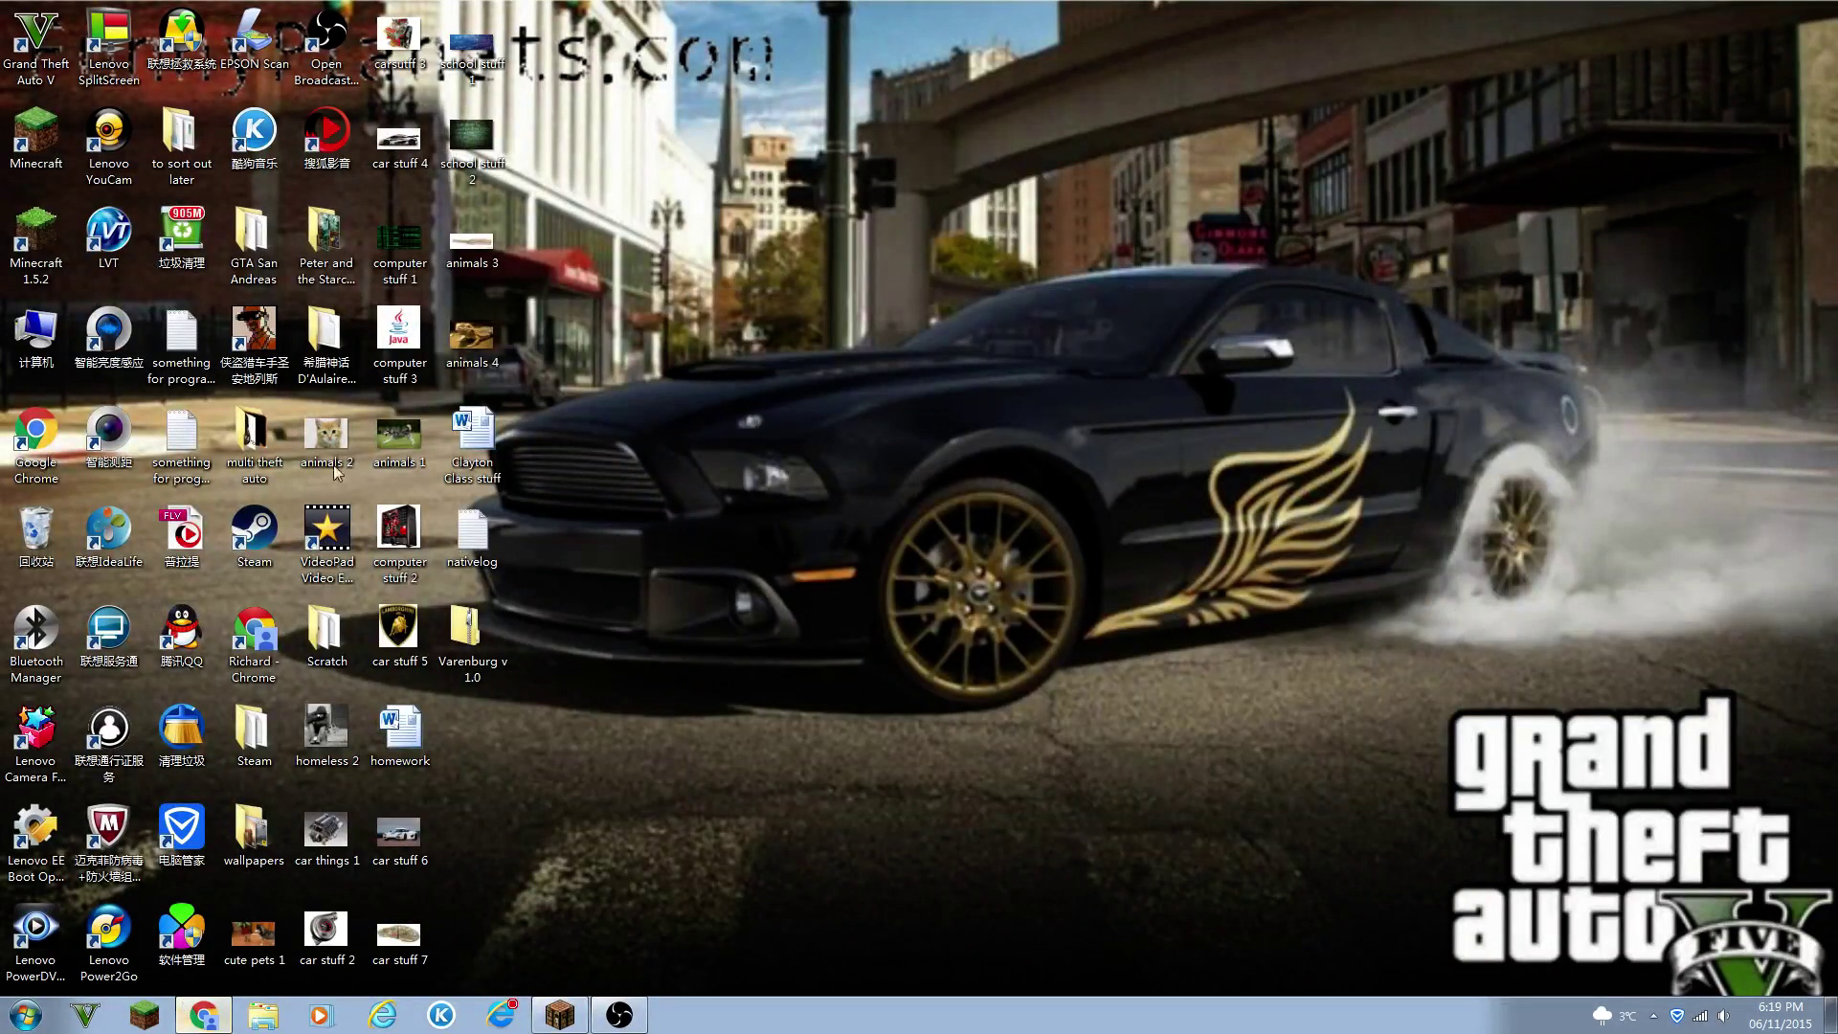
{"action": "key", "text": "alt+Tab"}
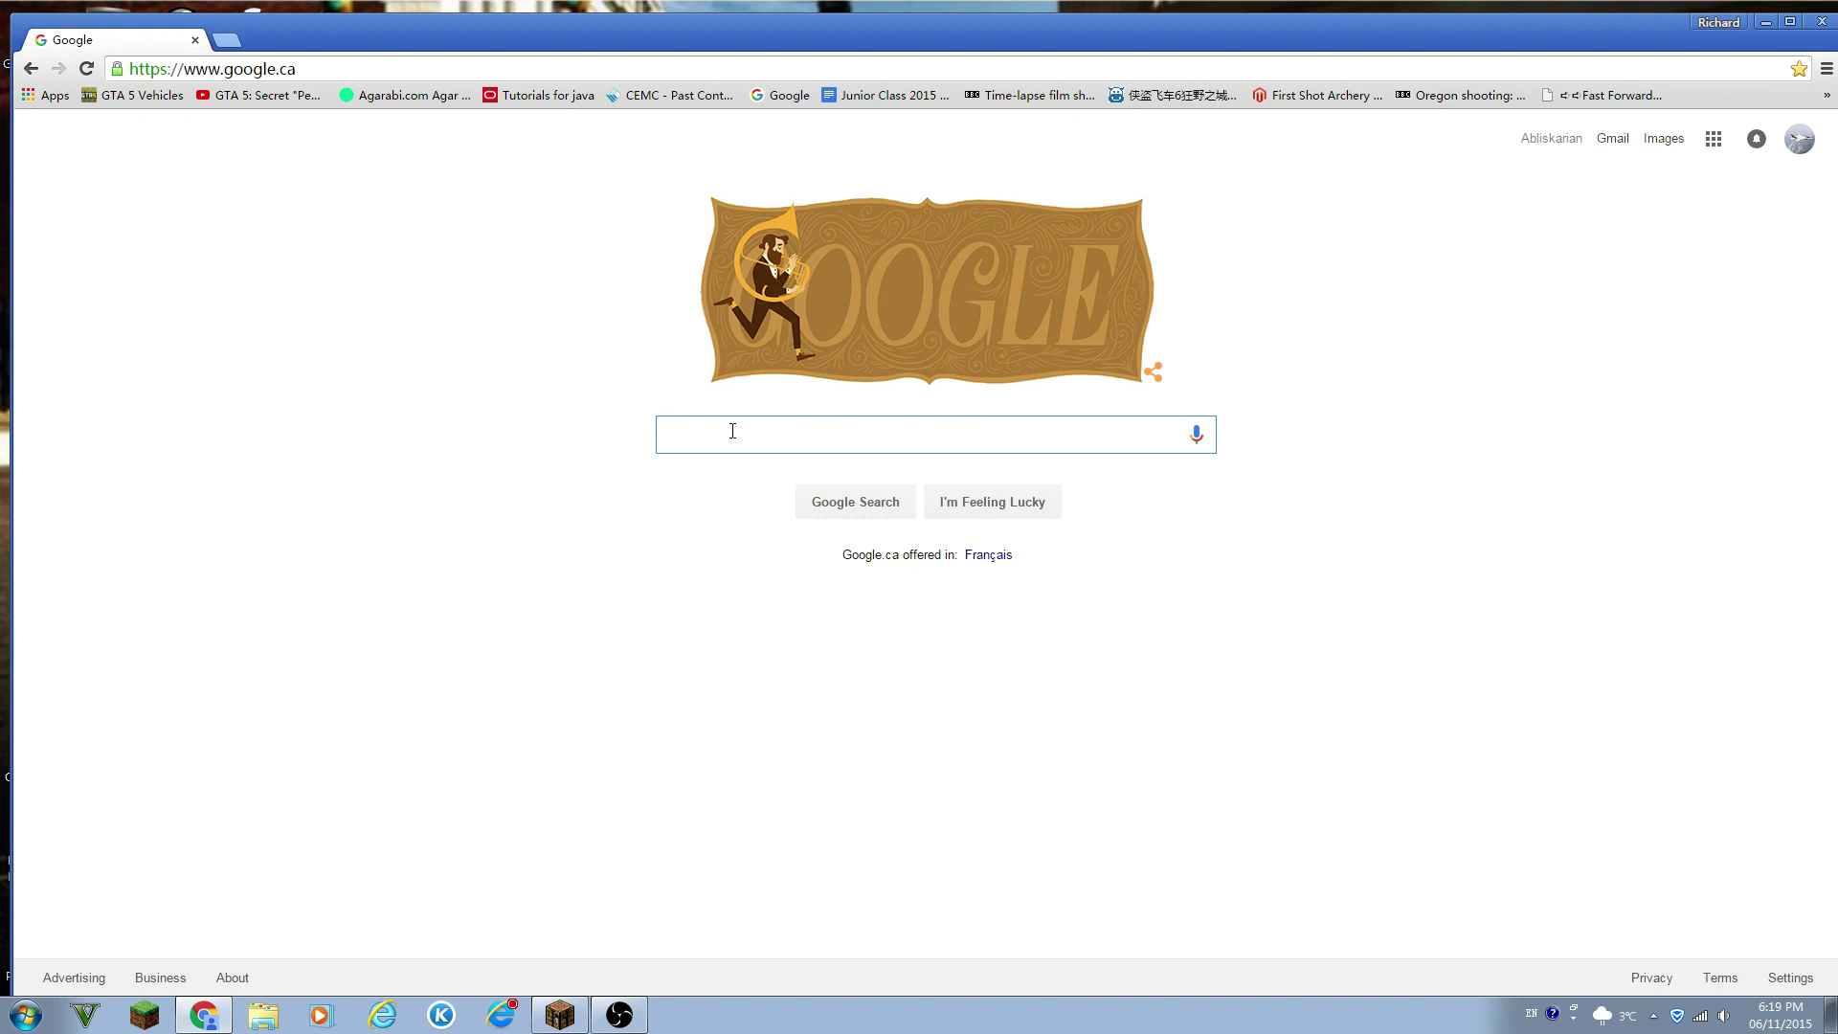
{"action": "type", "text": "gun"}
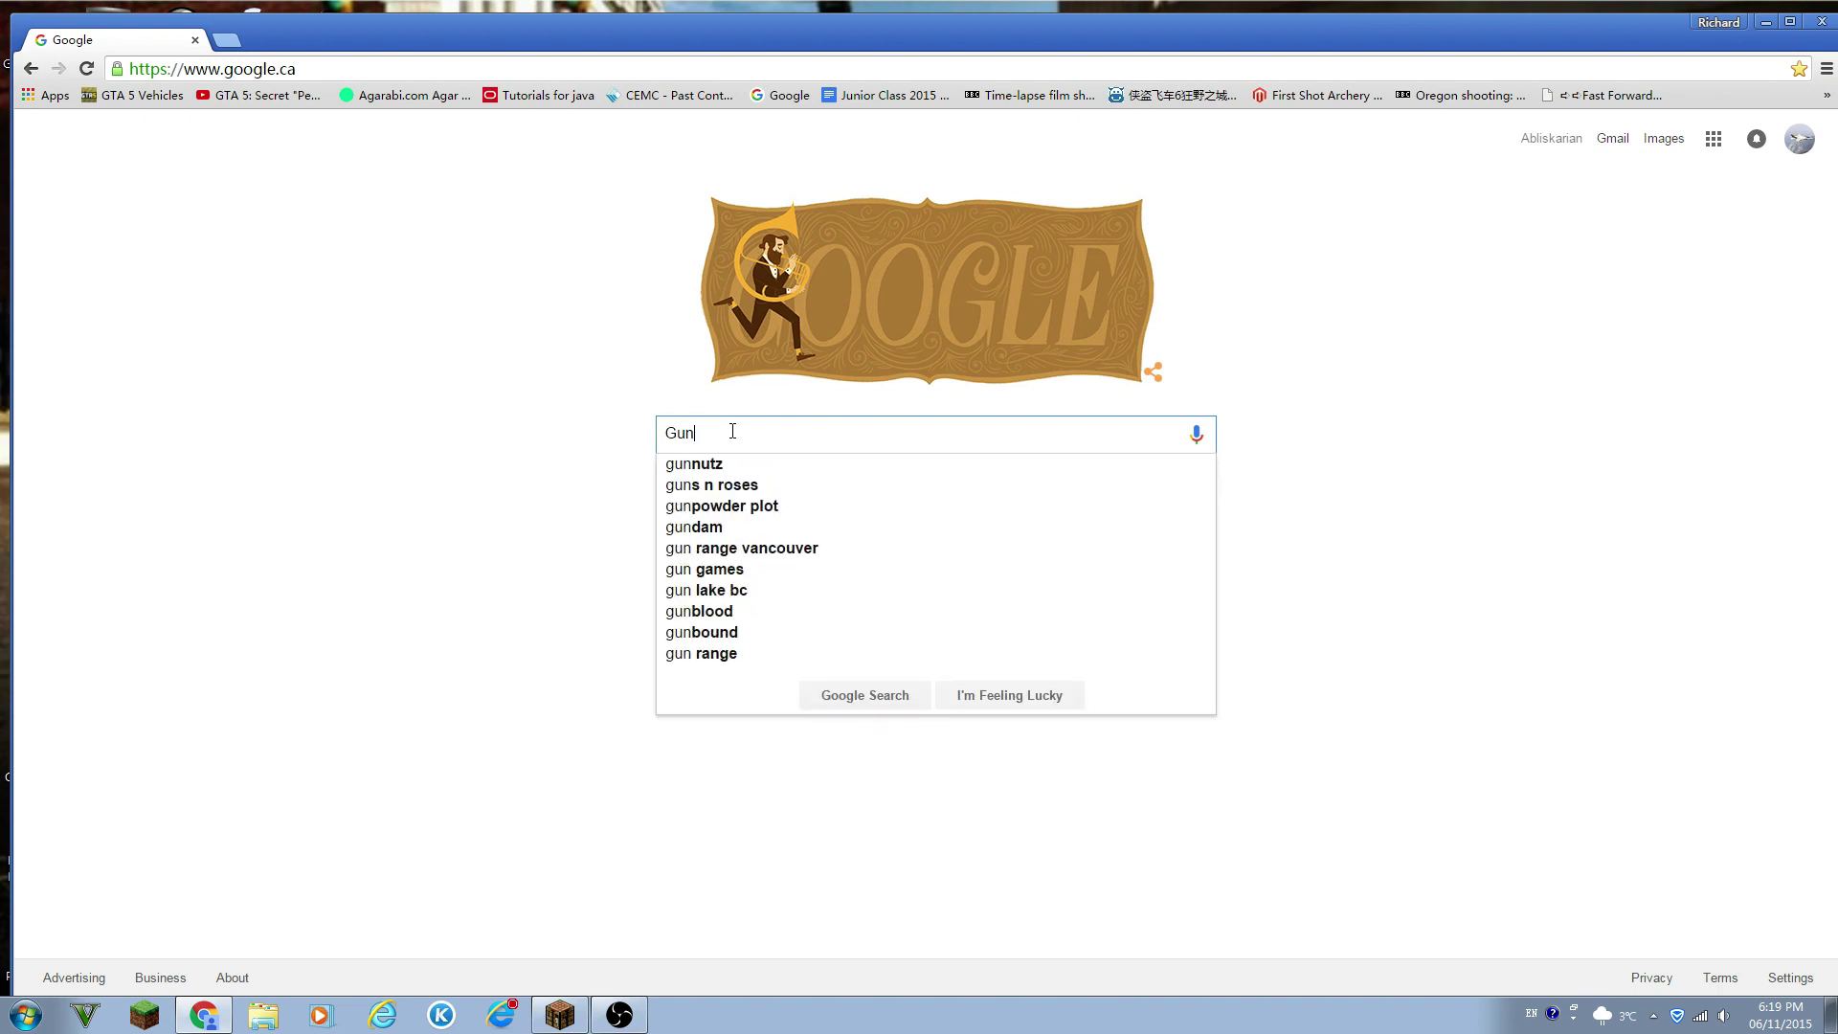
{"action": "key", "text": "BackSpace"}
{"action": "key", "text": "BackSpace"}
{"action": "key", "text": "BackSpace"}
{"action": "type", "text": "Min"}
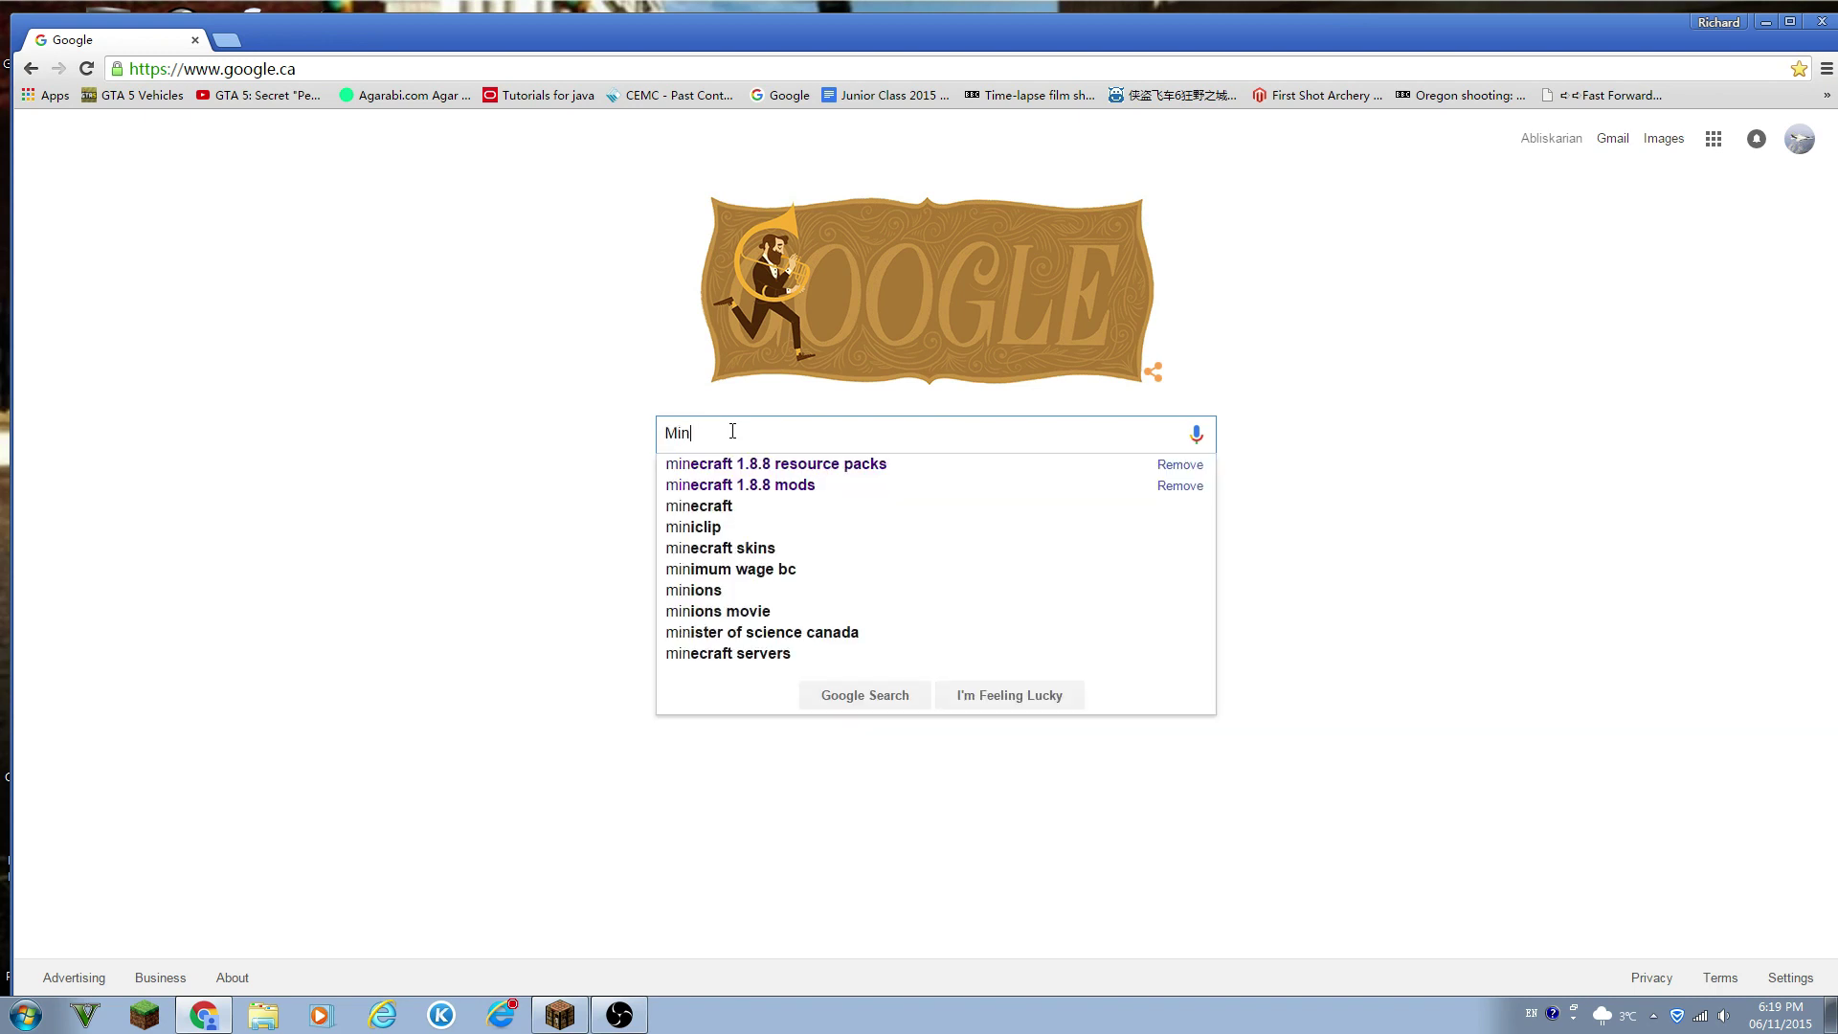
{"action": "type", "text": "ecraft 1.8.8 "}
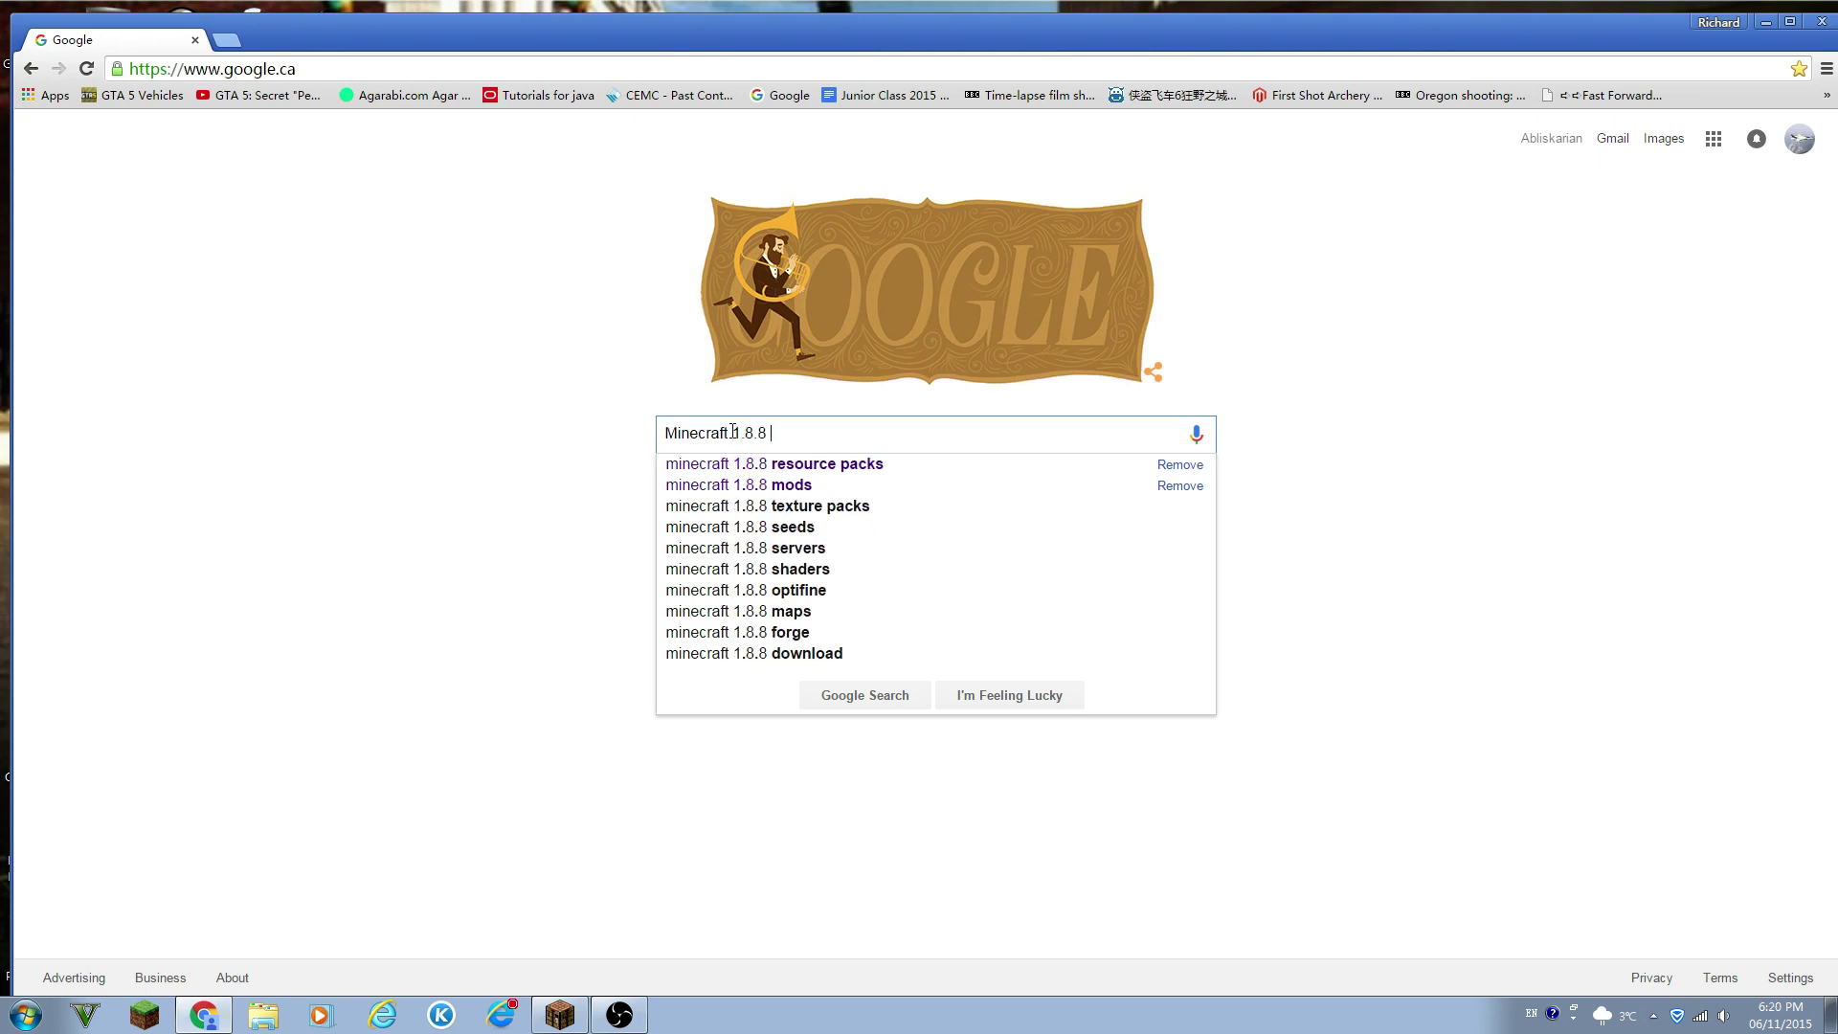
{"action": "type", "text": "bow to gun res"}
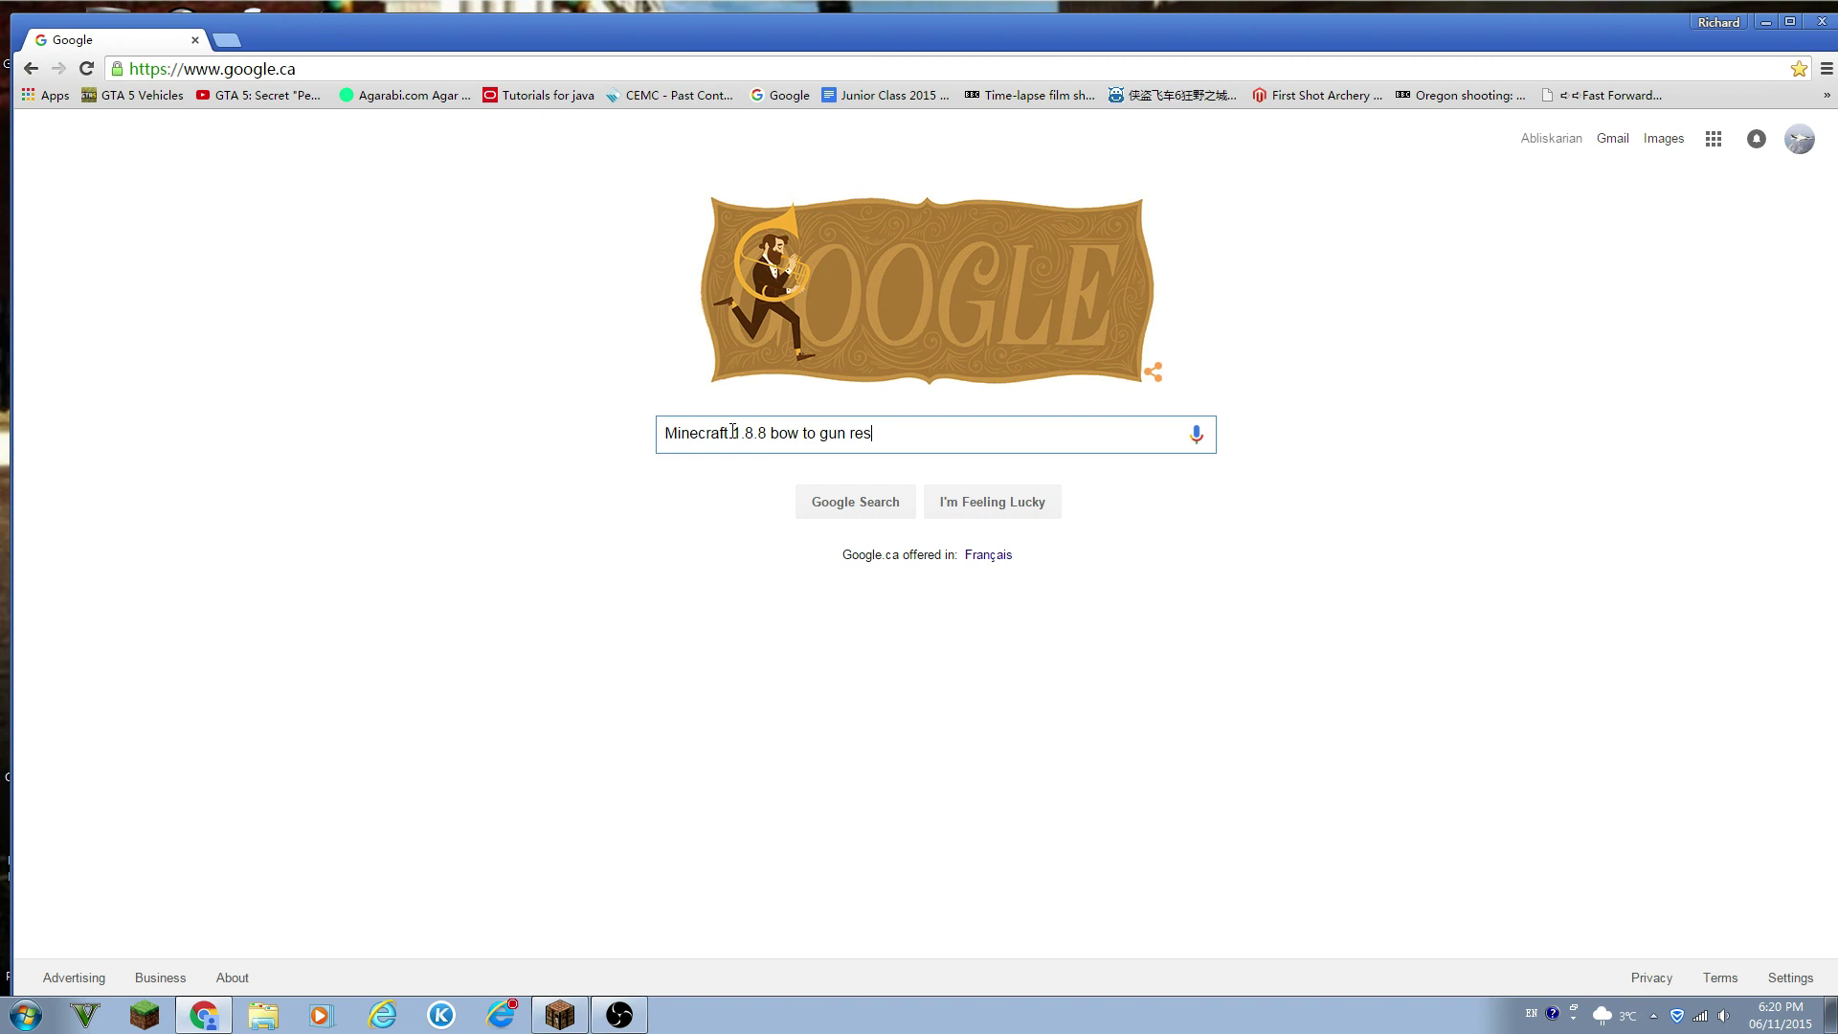
{"action": "type", "text": "ource pack"}
{"action": "key", "text": "Return"}
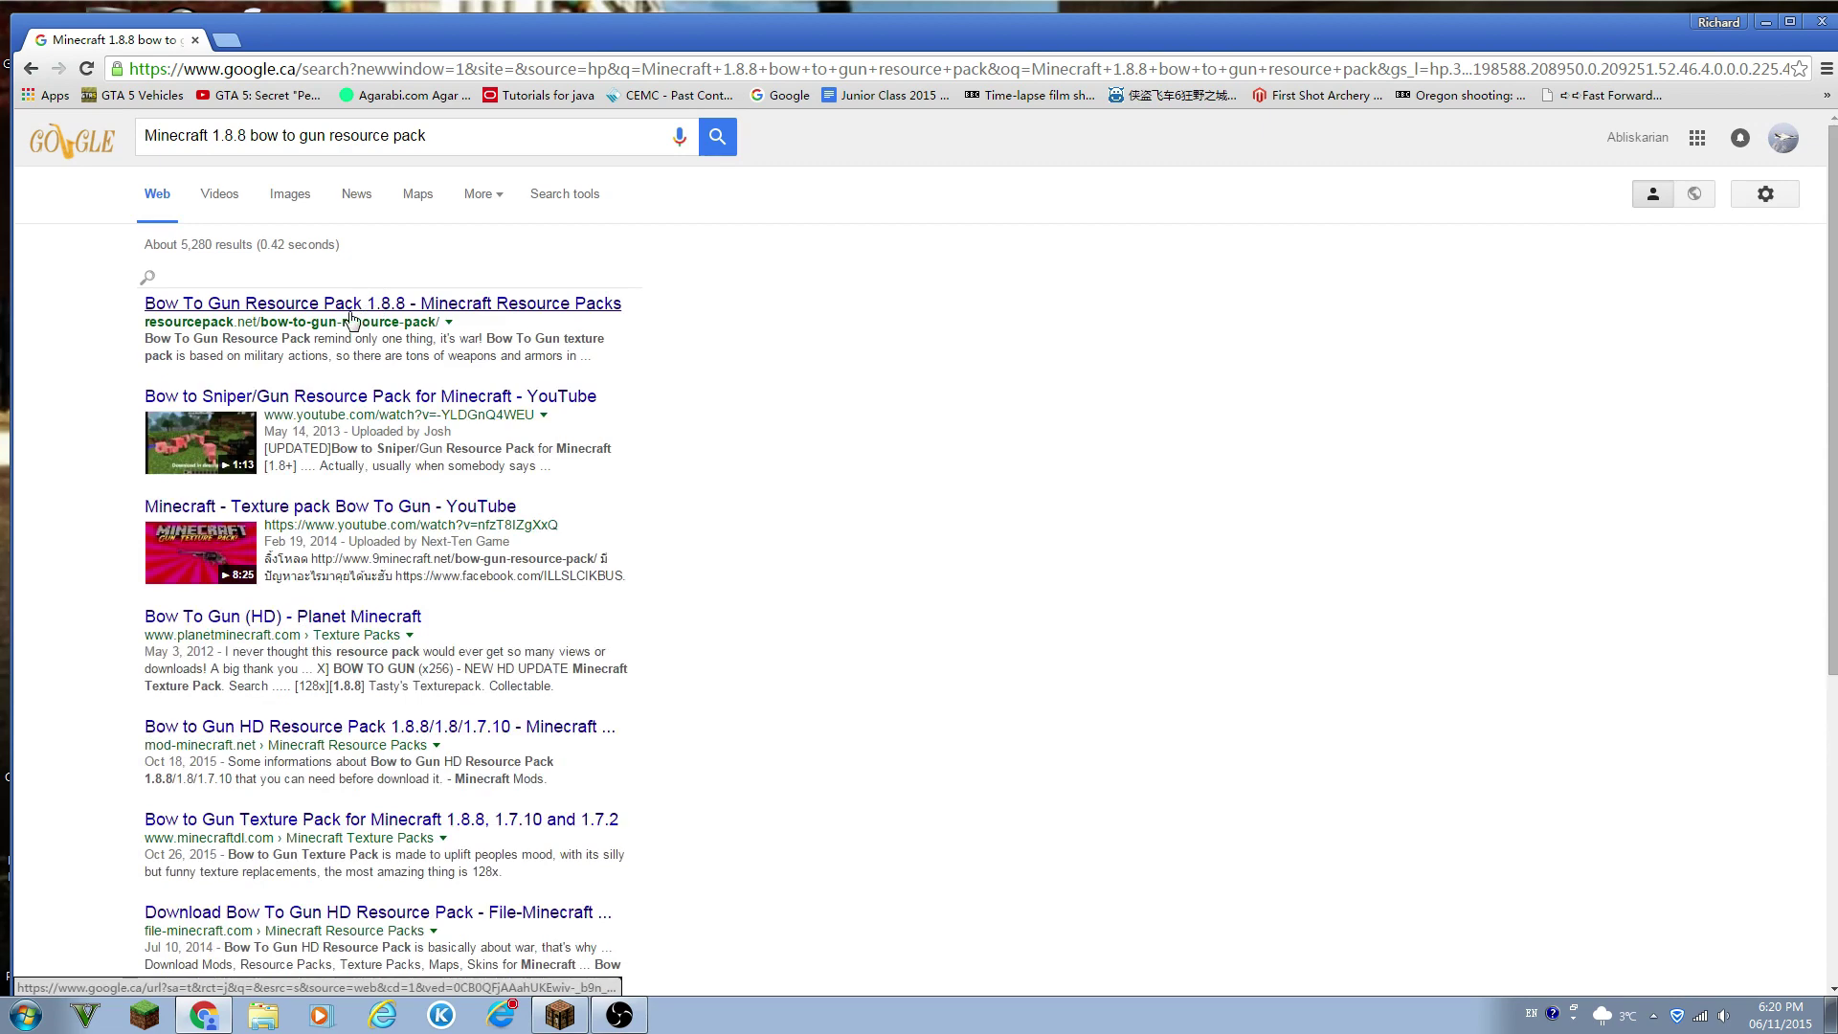
Step: Open the Bow To Gun Resource Pack 1.8.8 result on resourcepack.net, dismiss the overlay and look through the page
{"action": "left_click", "coordinate": [270, 295]}
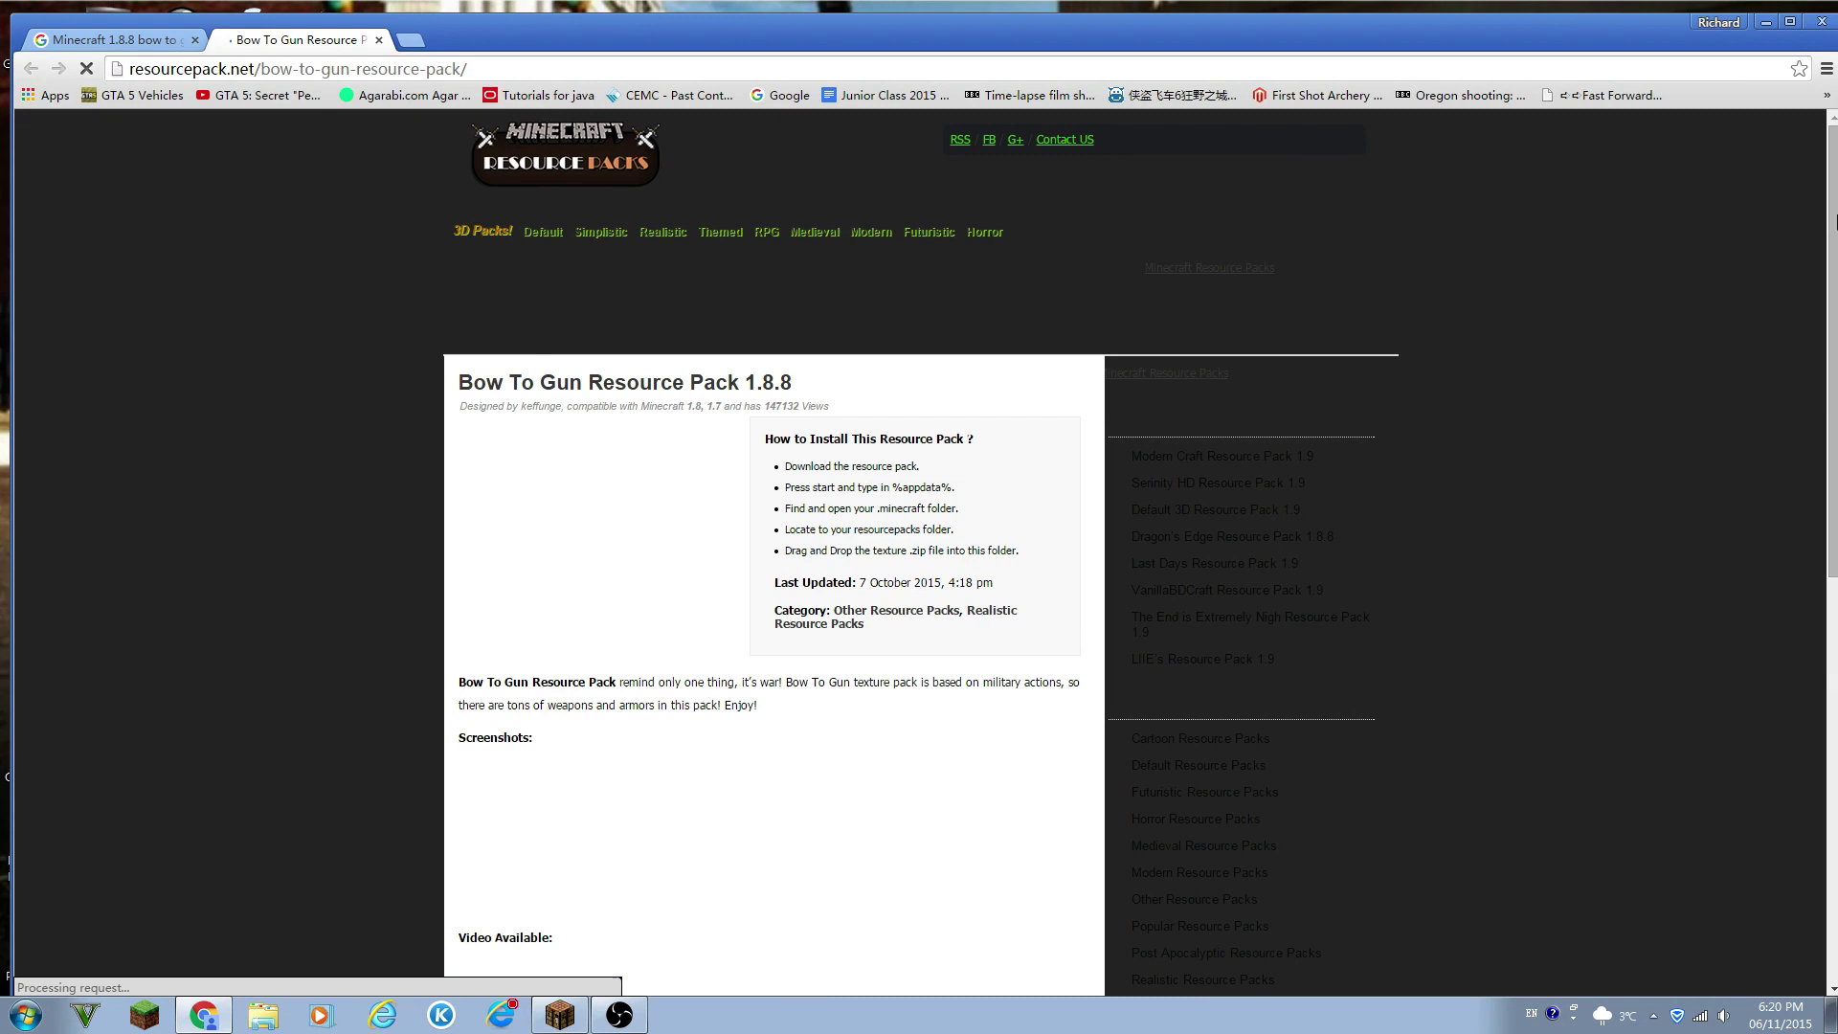
{"action": "scroll", "coordinate": [1241, 471], "scroll_direction": "down", "scroll_amount": 7}
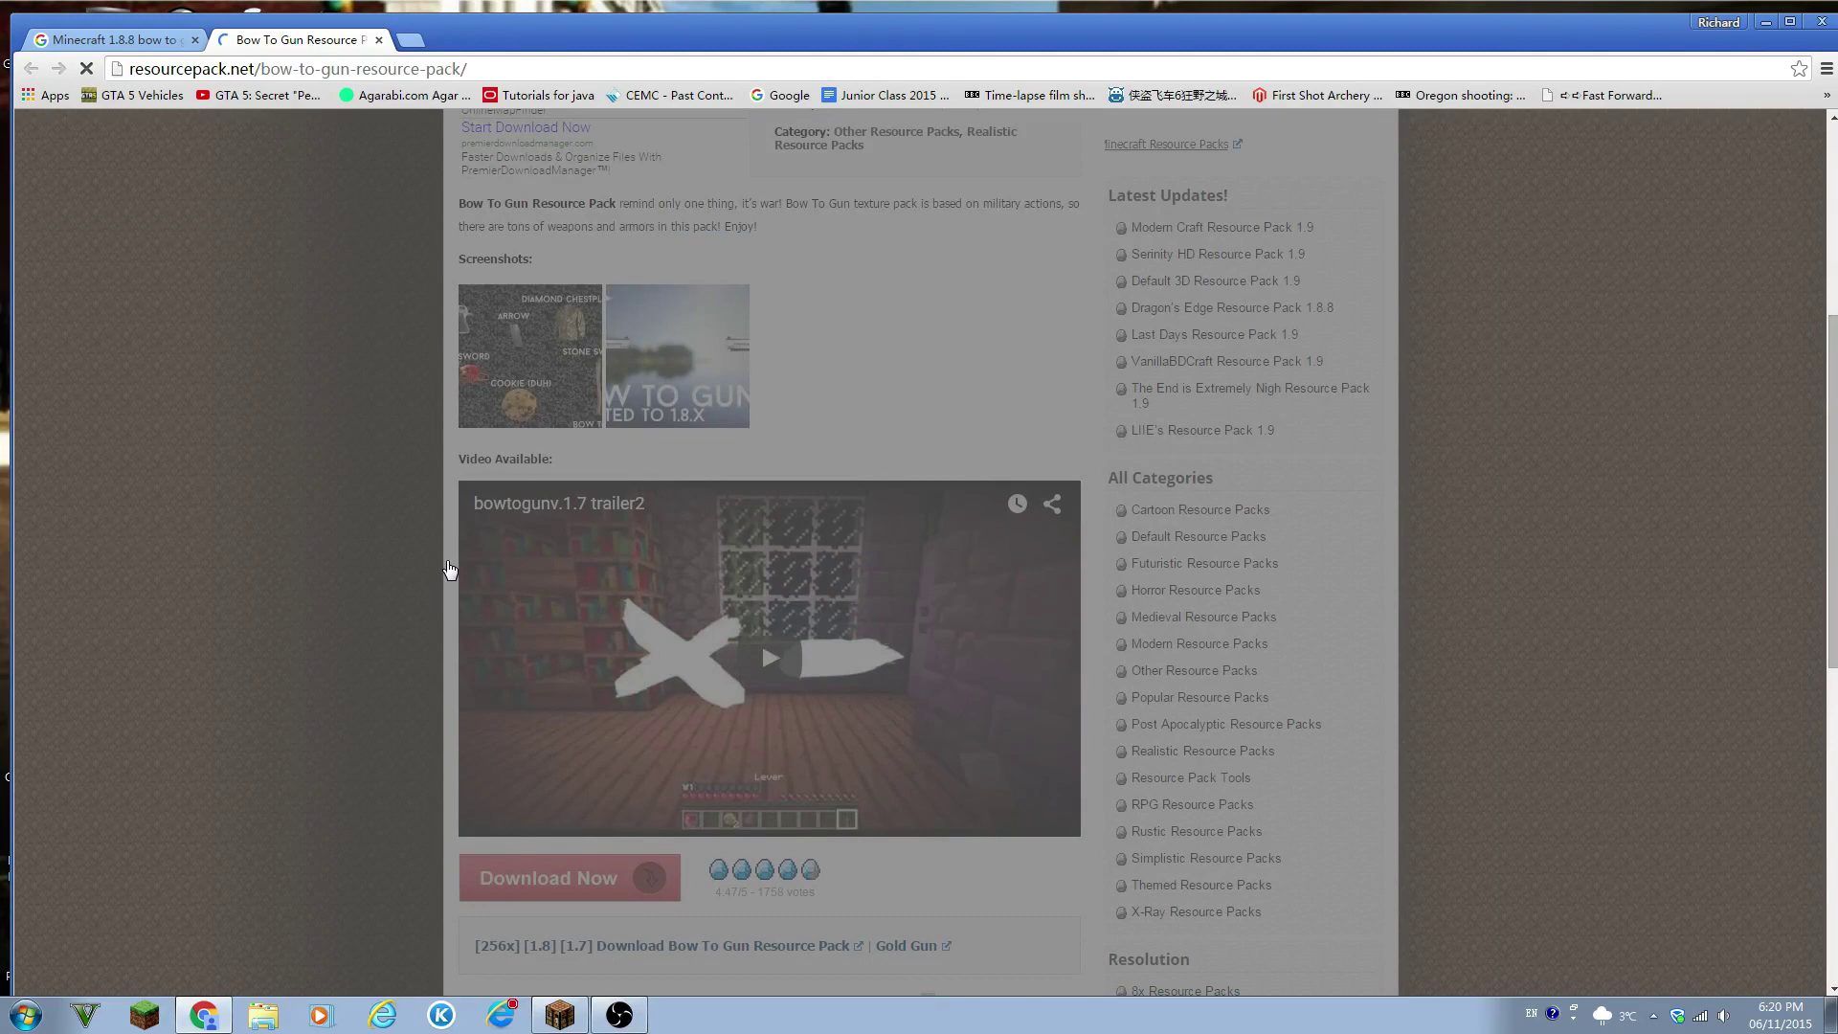
{"action": "left_click", "coordinate": [450, 571]}
{"action": "scroll", "coordinate": [450, 570], "scroll_direction": "down", "scroll_amount": 6}
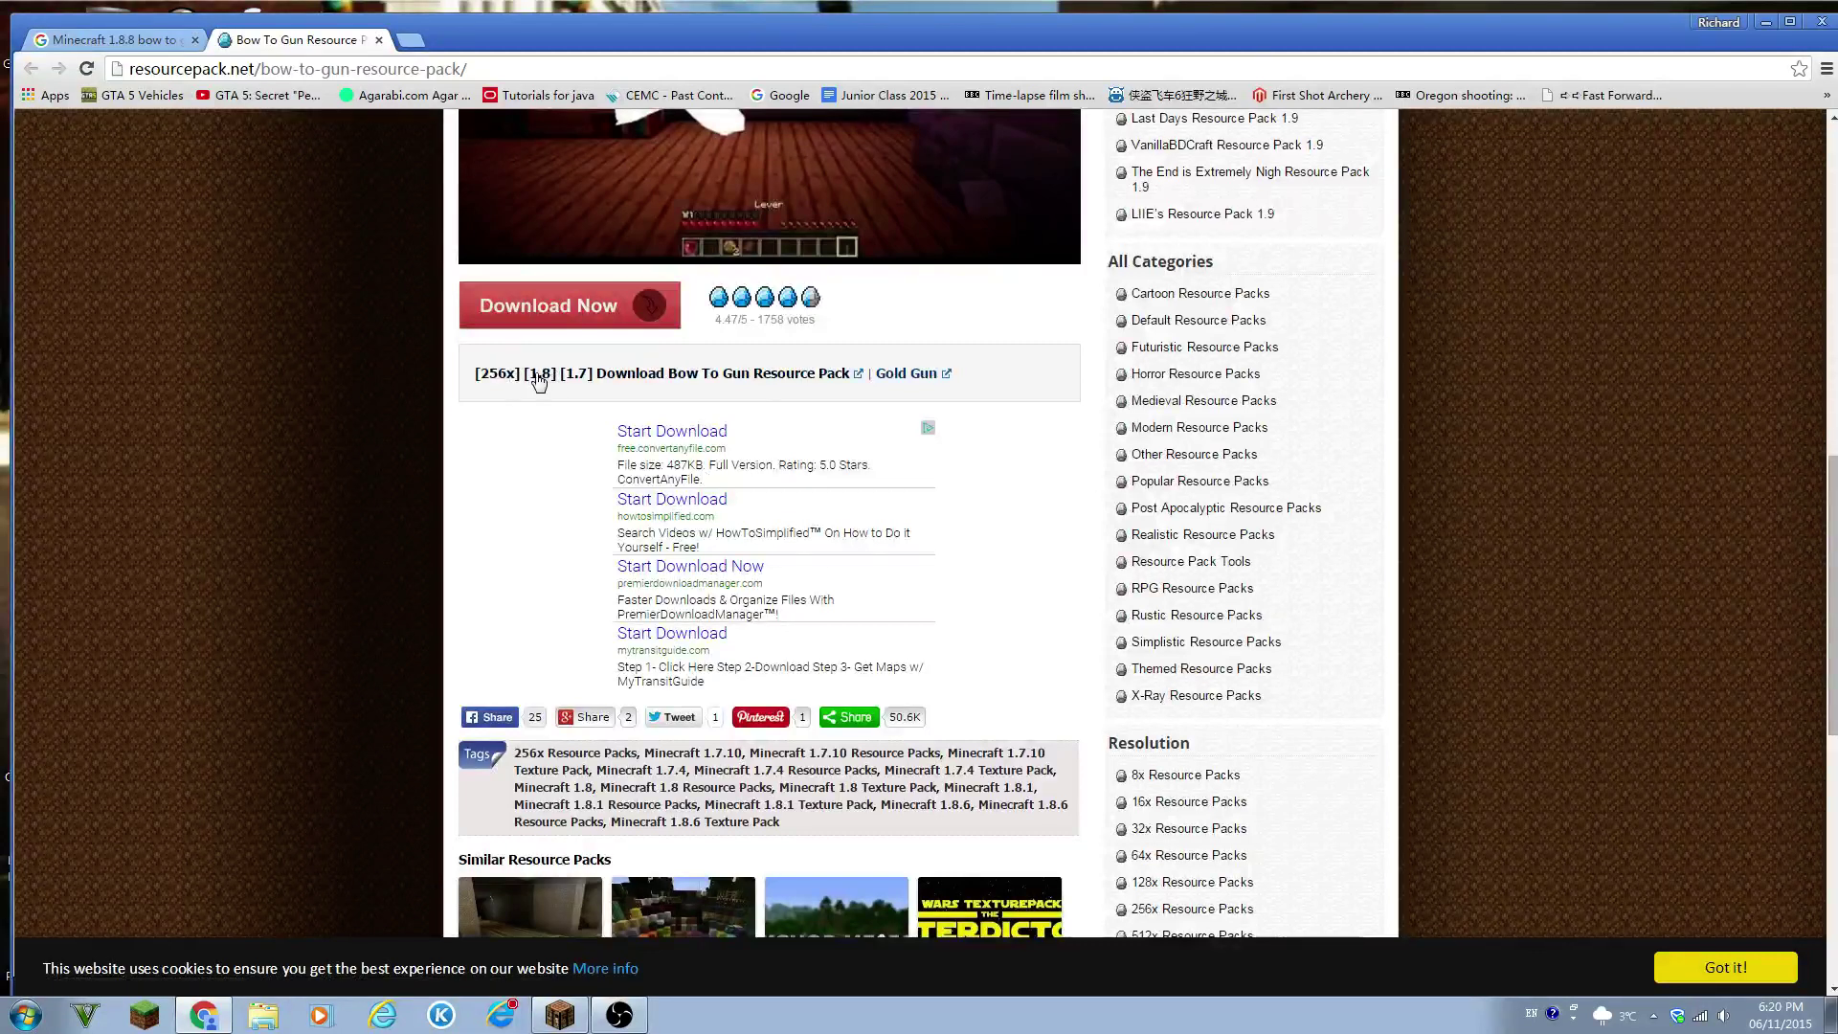
{"action": "scroll", "coordinate": [532, 373], "scroll_direction": "up", "scroll_amount": 10}
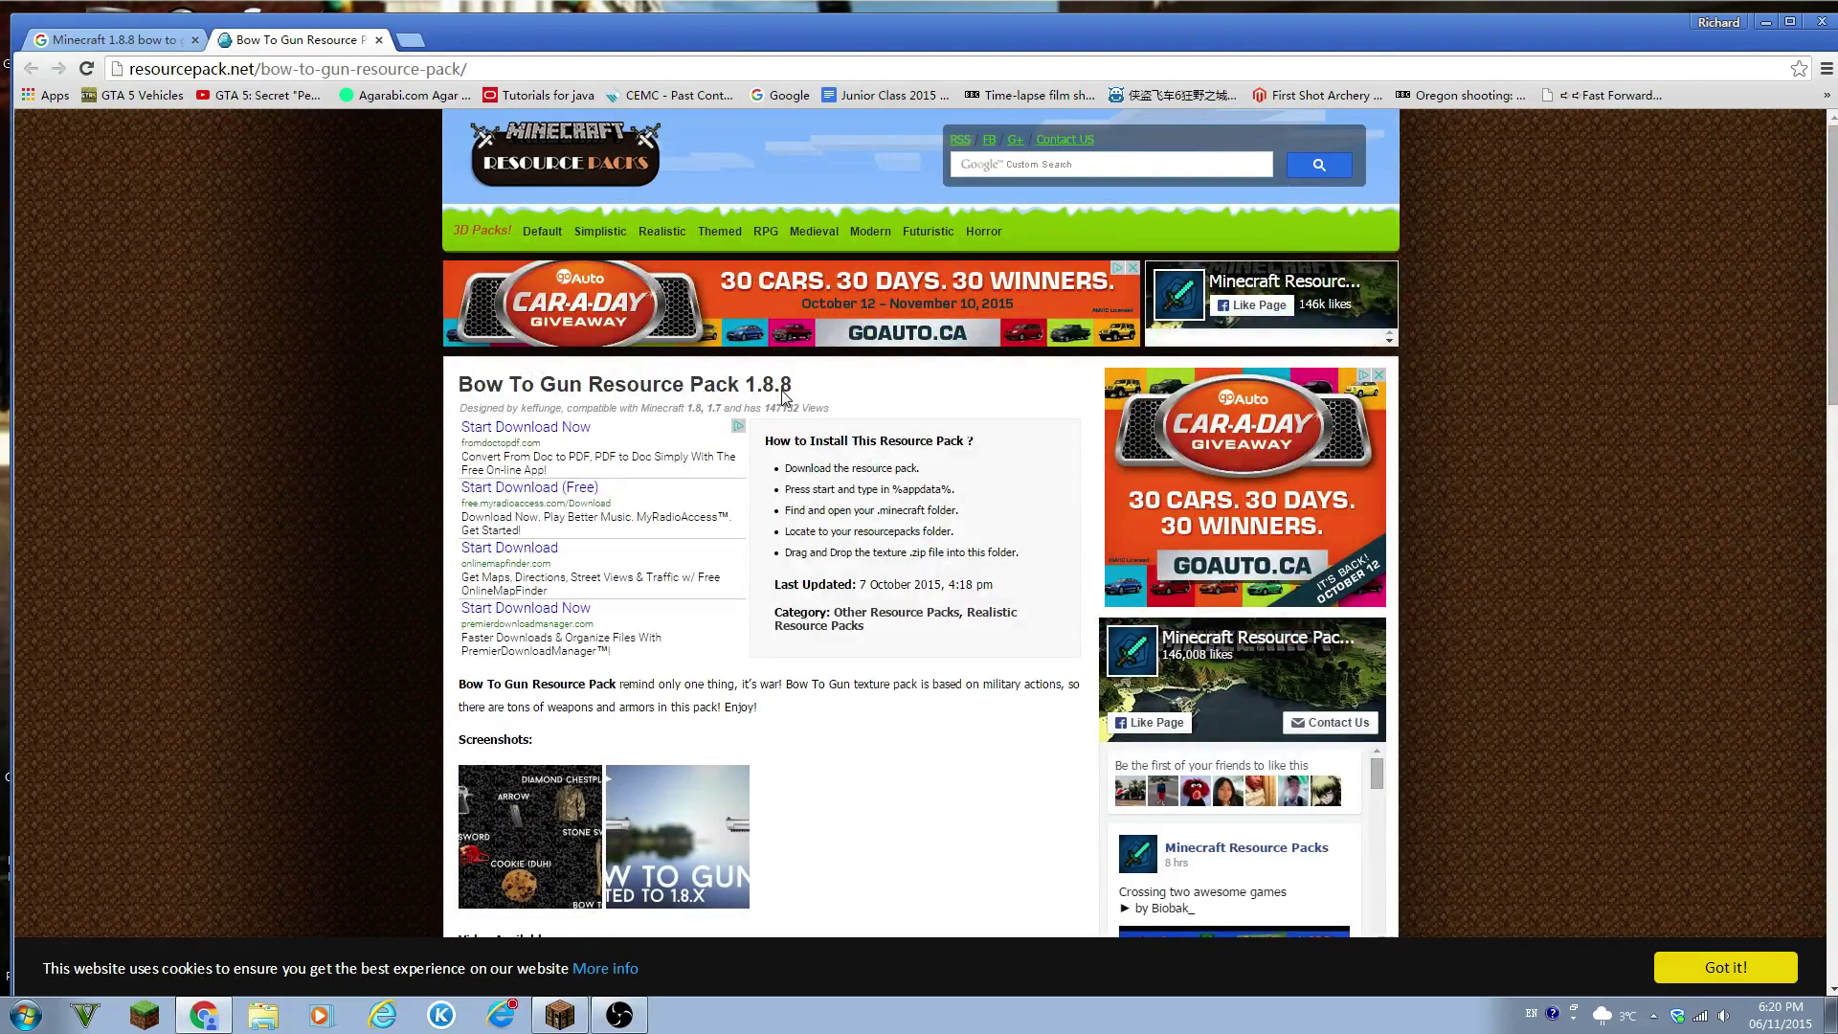
Step: Download the BOW TO GUN - v.1.7 for 1.8.X.zip archive from its MediaFire page
{"action": "scroll", "coordinate": [815, 386], "scroll_direction": "down", "scroll_amount": 3}
{"action": "scroll", "coordinate": [815, 385], "scroll_direction": "down", "scroll_amount": 5}
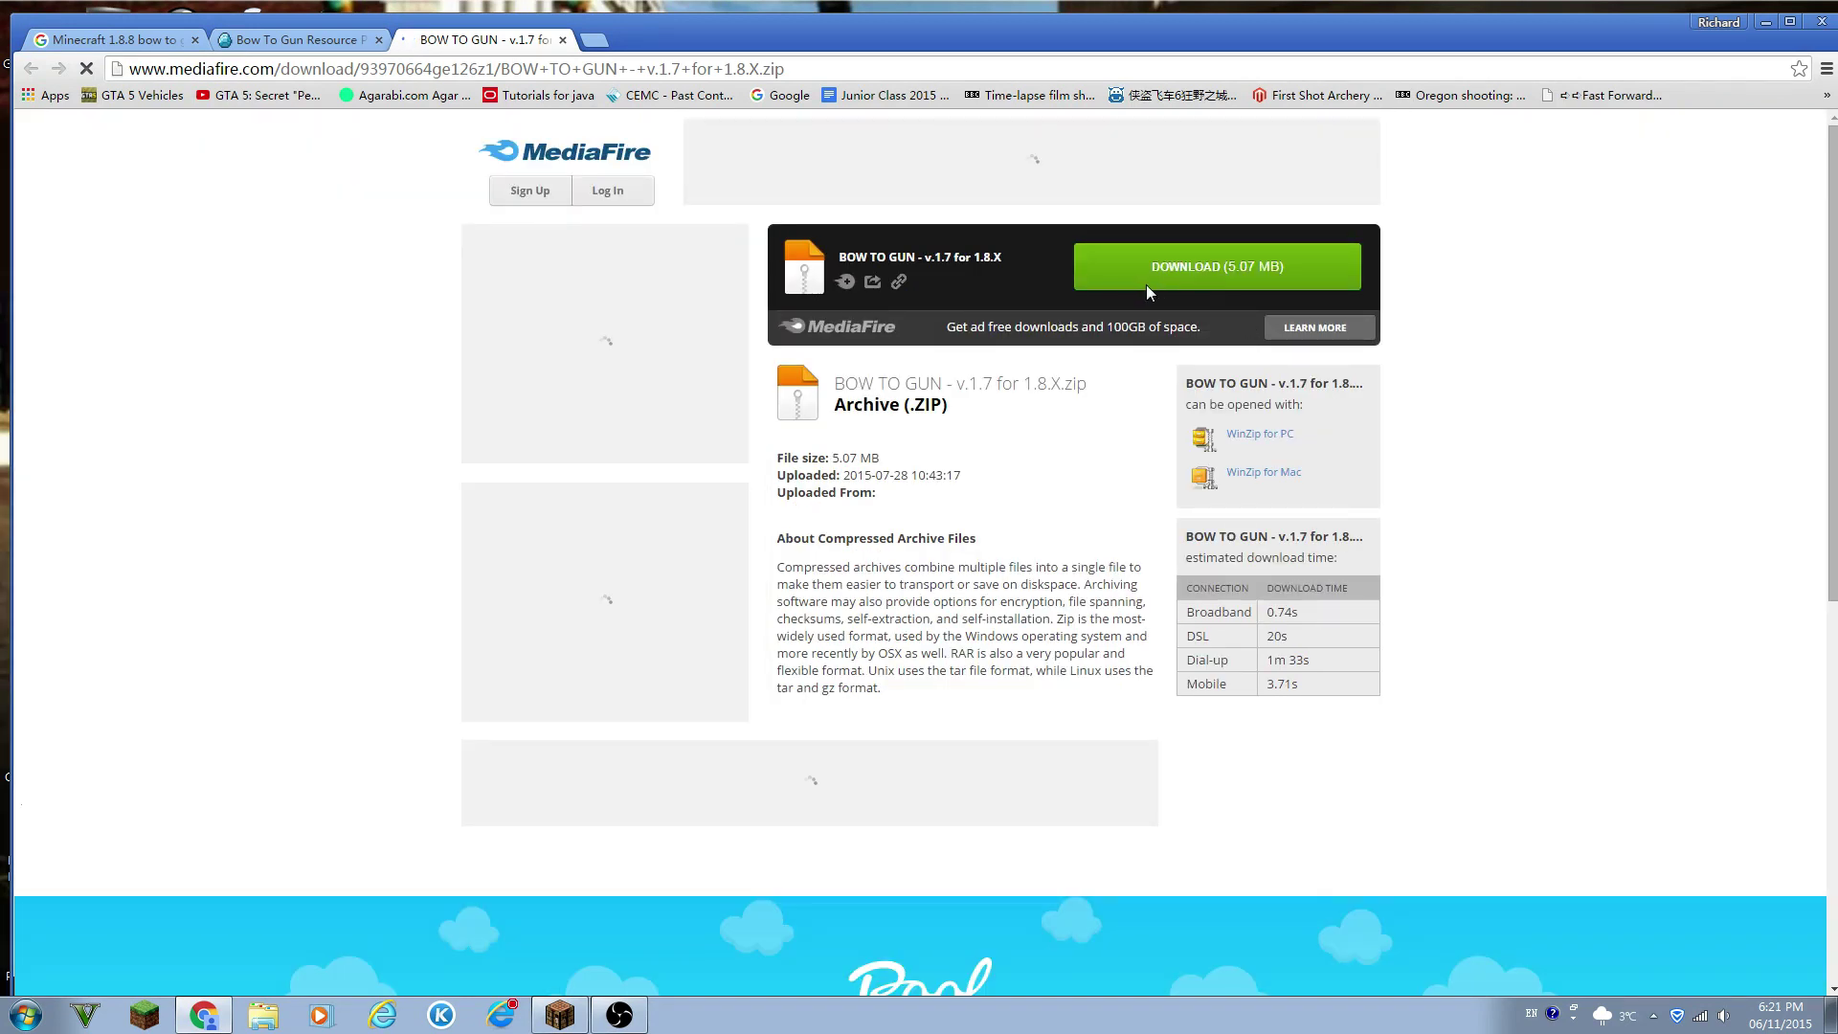
{"action": "left_click", "coordinate": [1216, 279]}
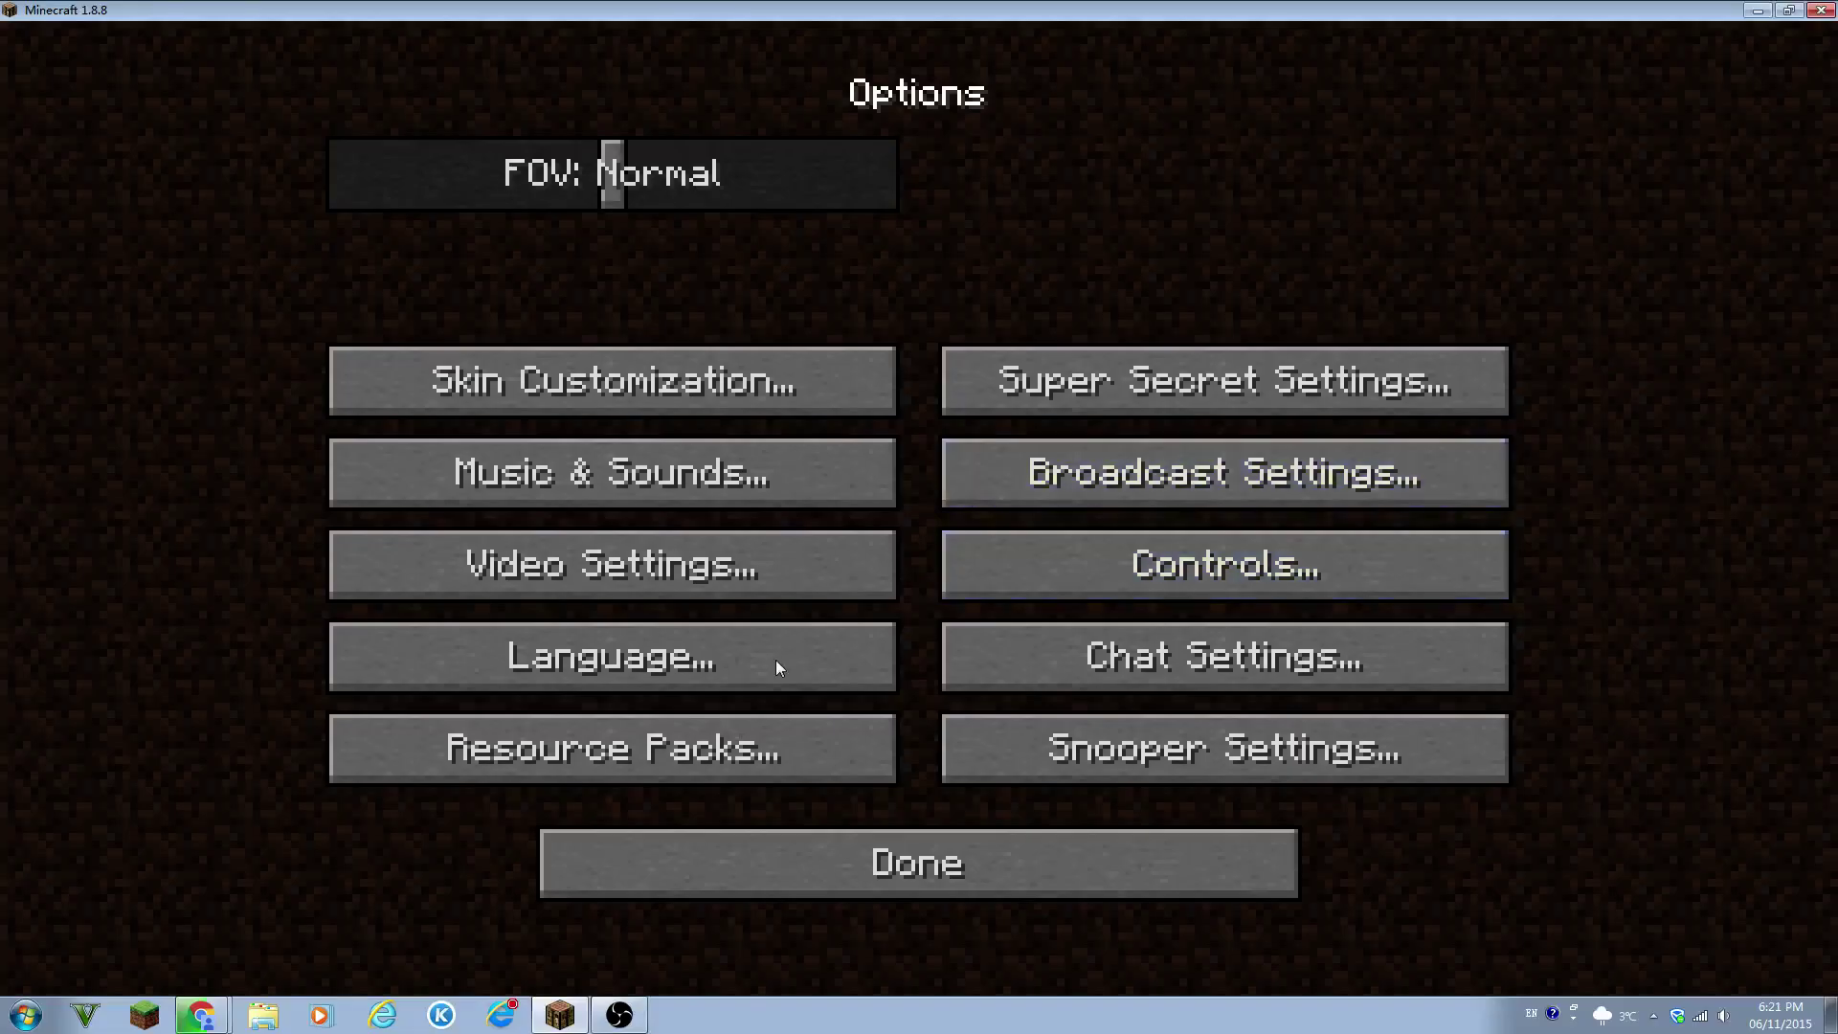
Step: View the resource pack list in Minecraft, and open the Downloads folder in Windows Explorer with a narrower preview pane
{"action": "left_click", "coordinate": [553, 746]}
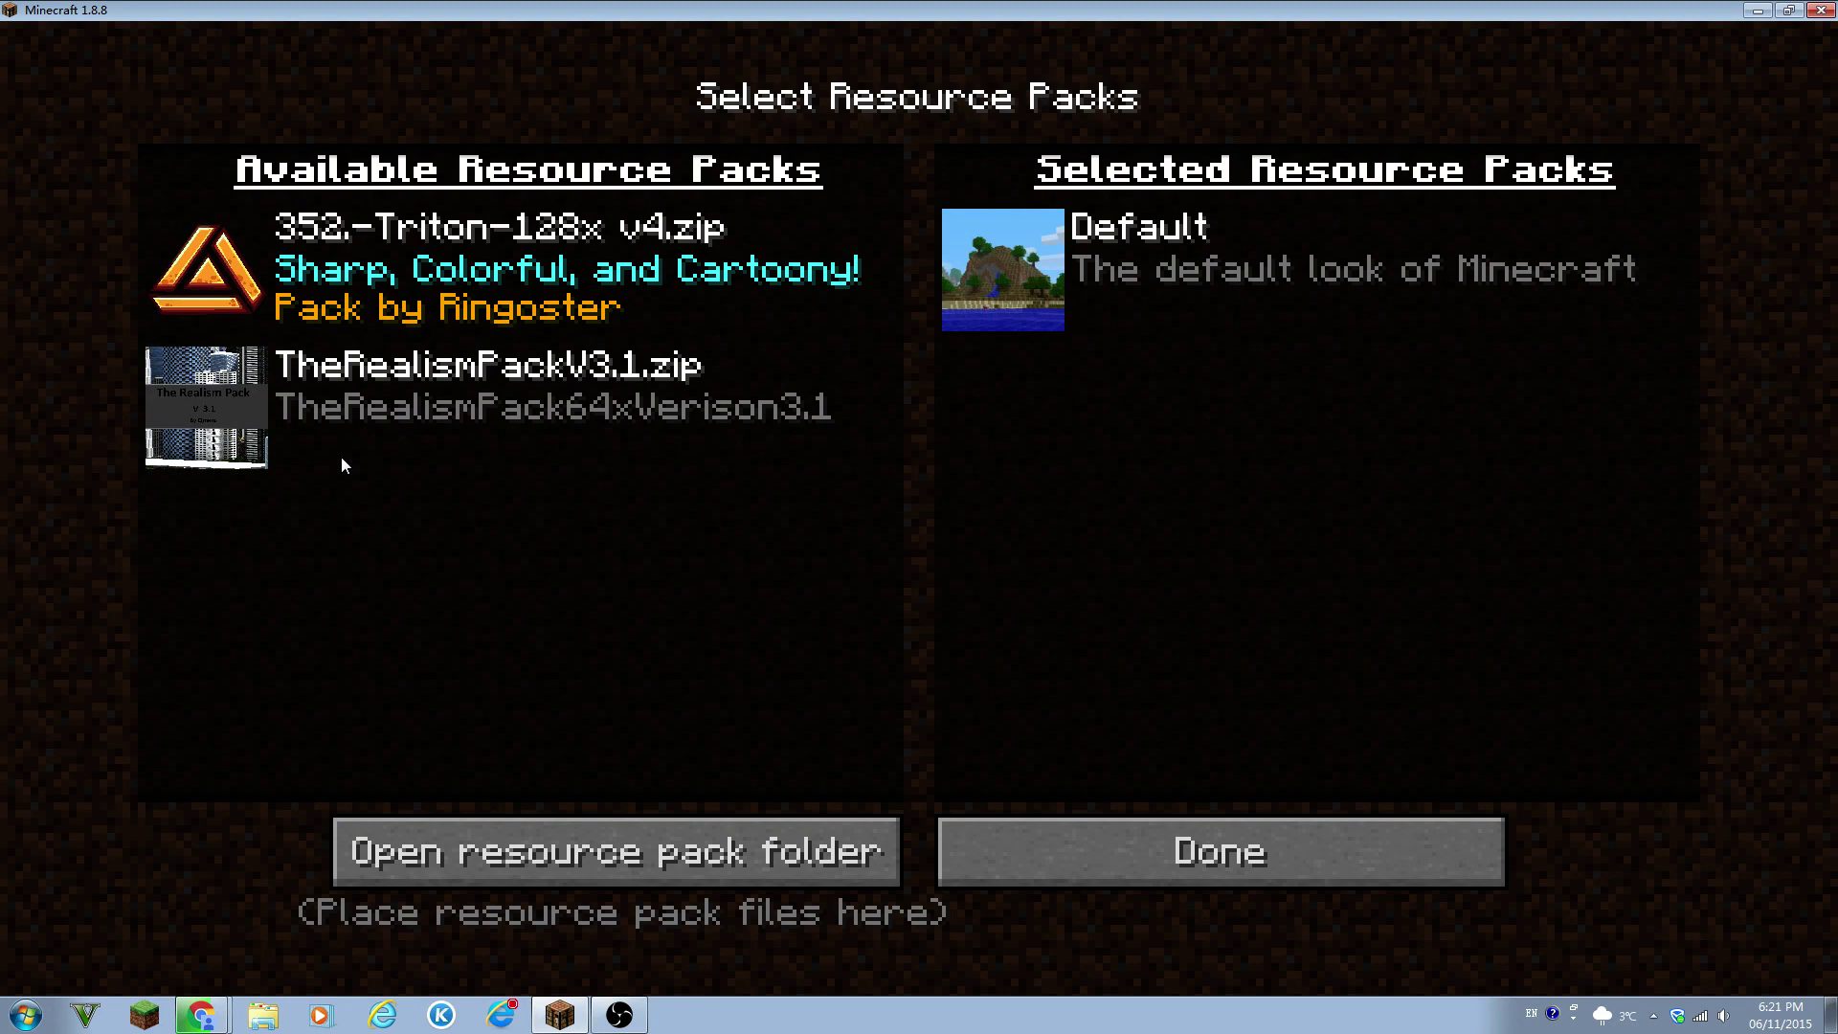
{"action": "key", "text": "alt+Tab"}
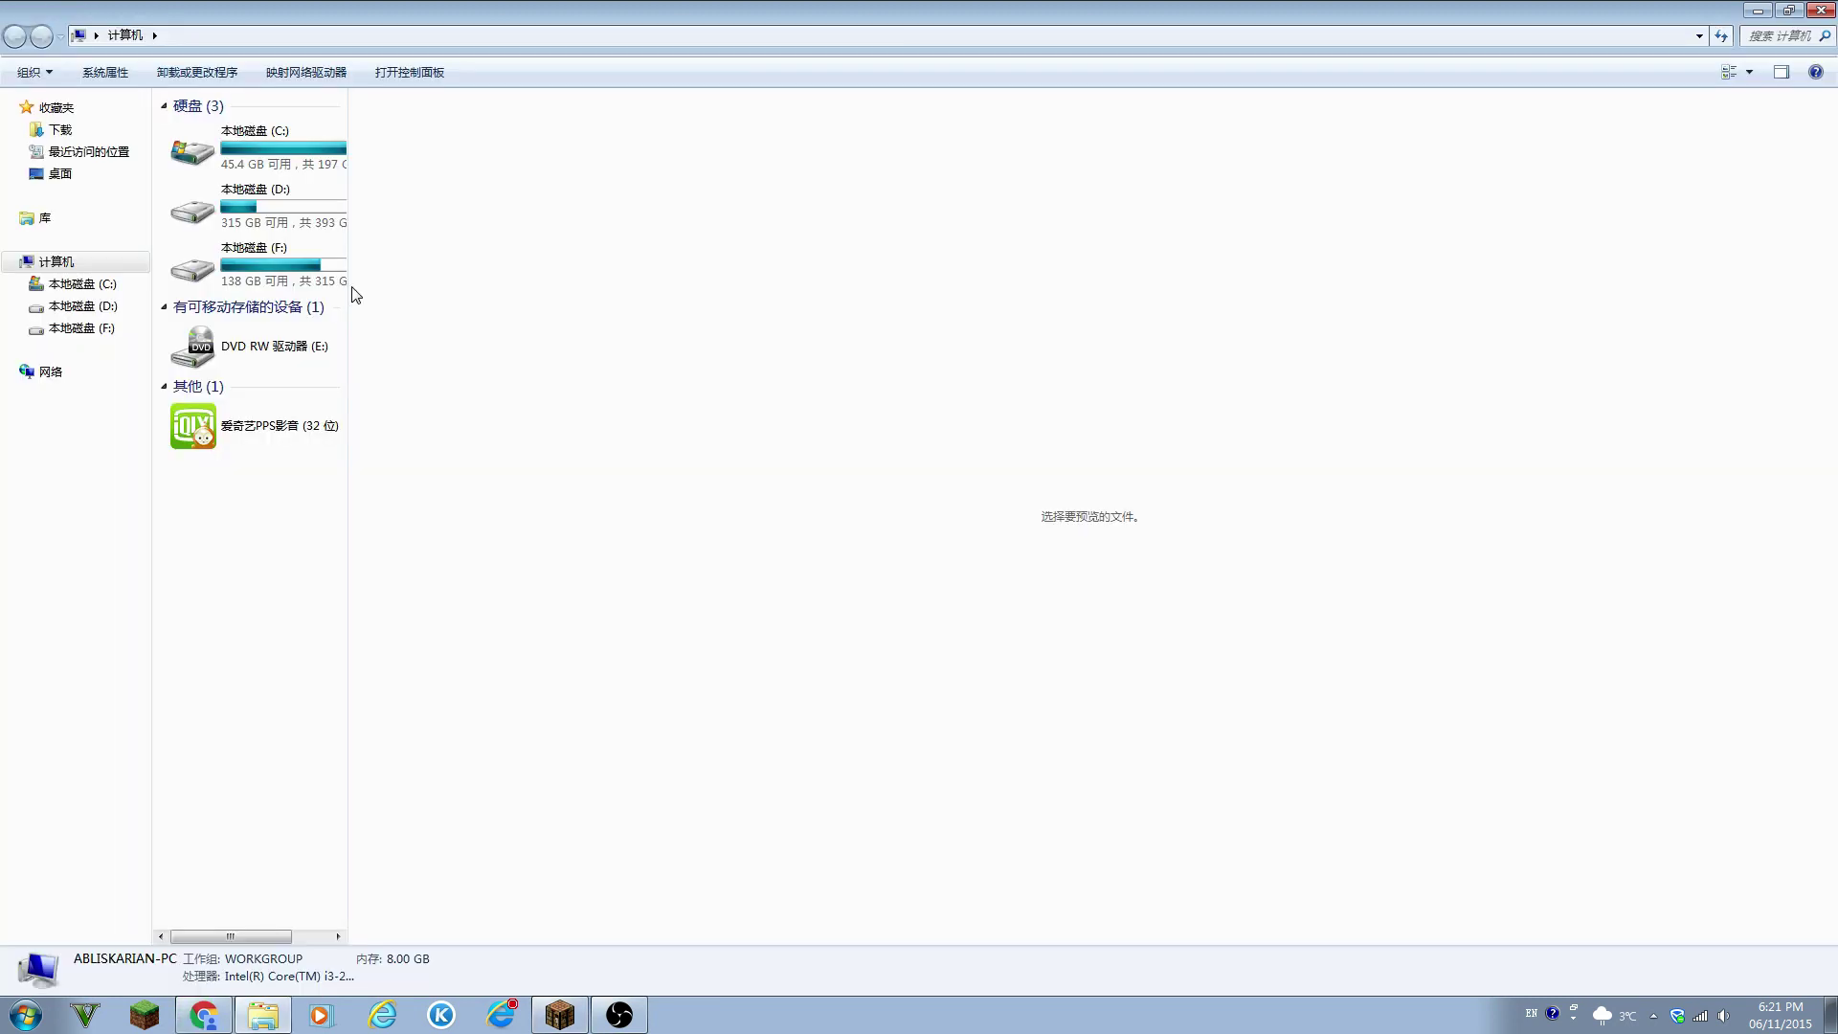
{"action": "left_click", "coordinate": [342, 305]}
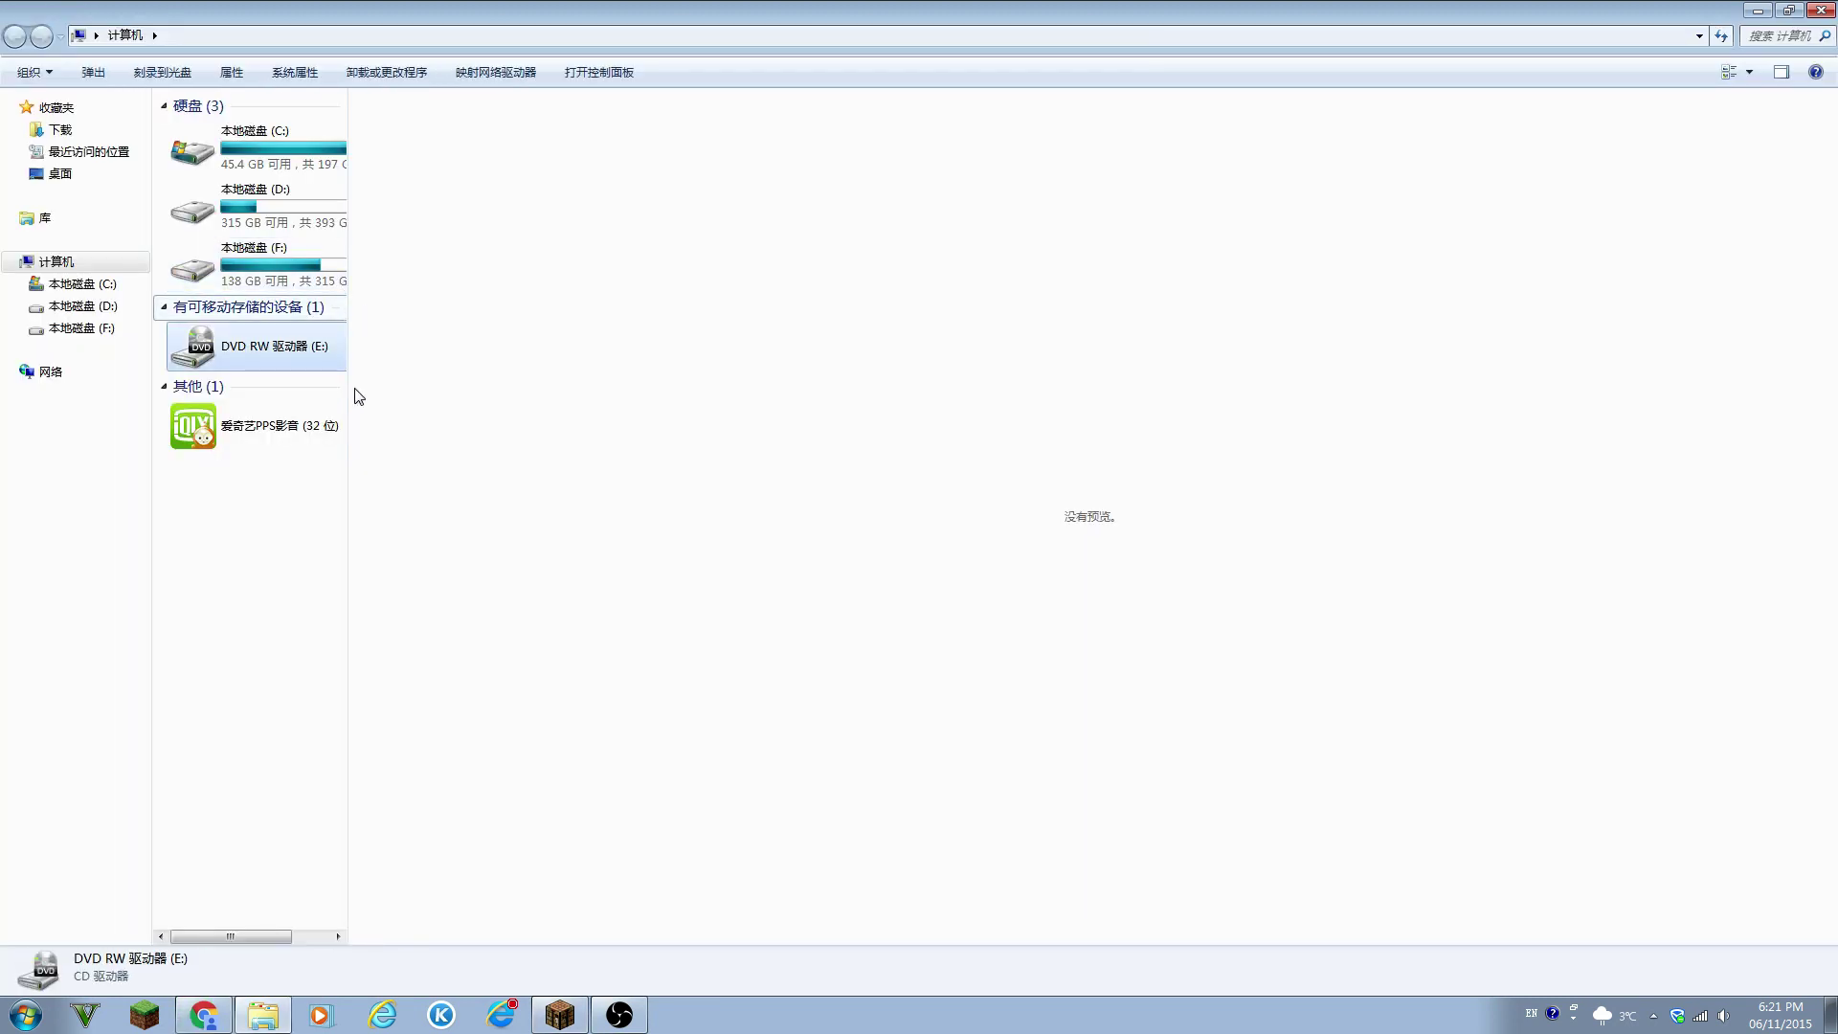
{"action": "left_click", "coordinate": [320, 579]}
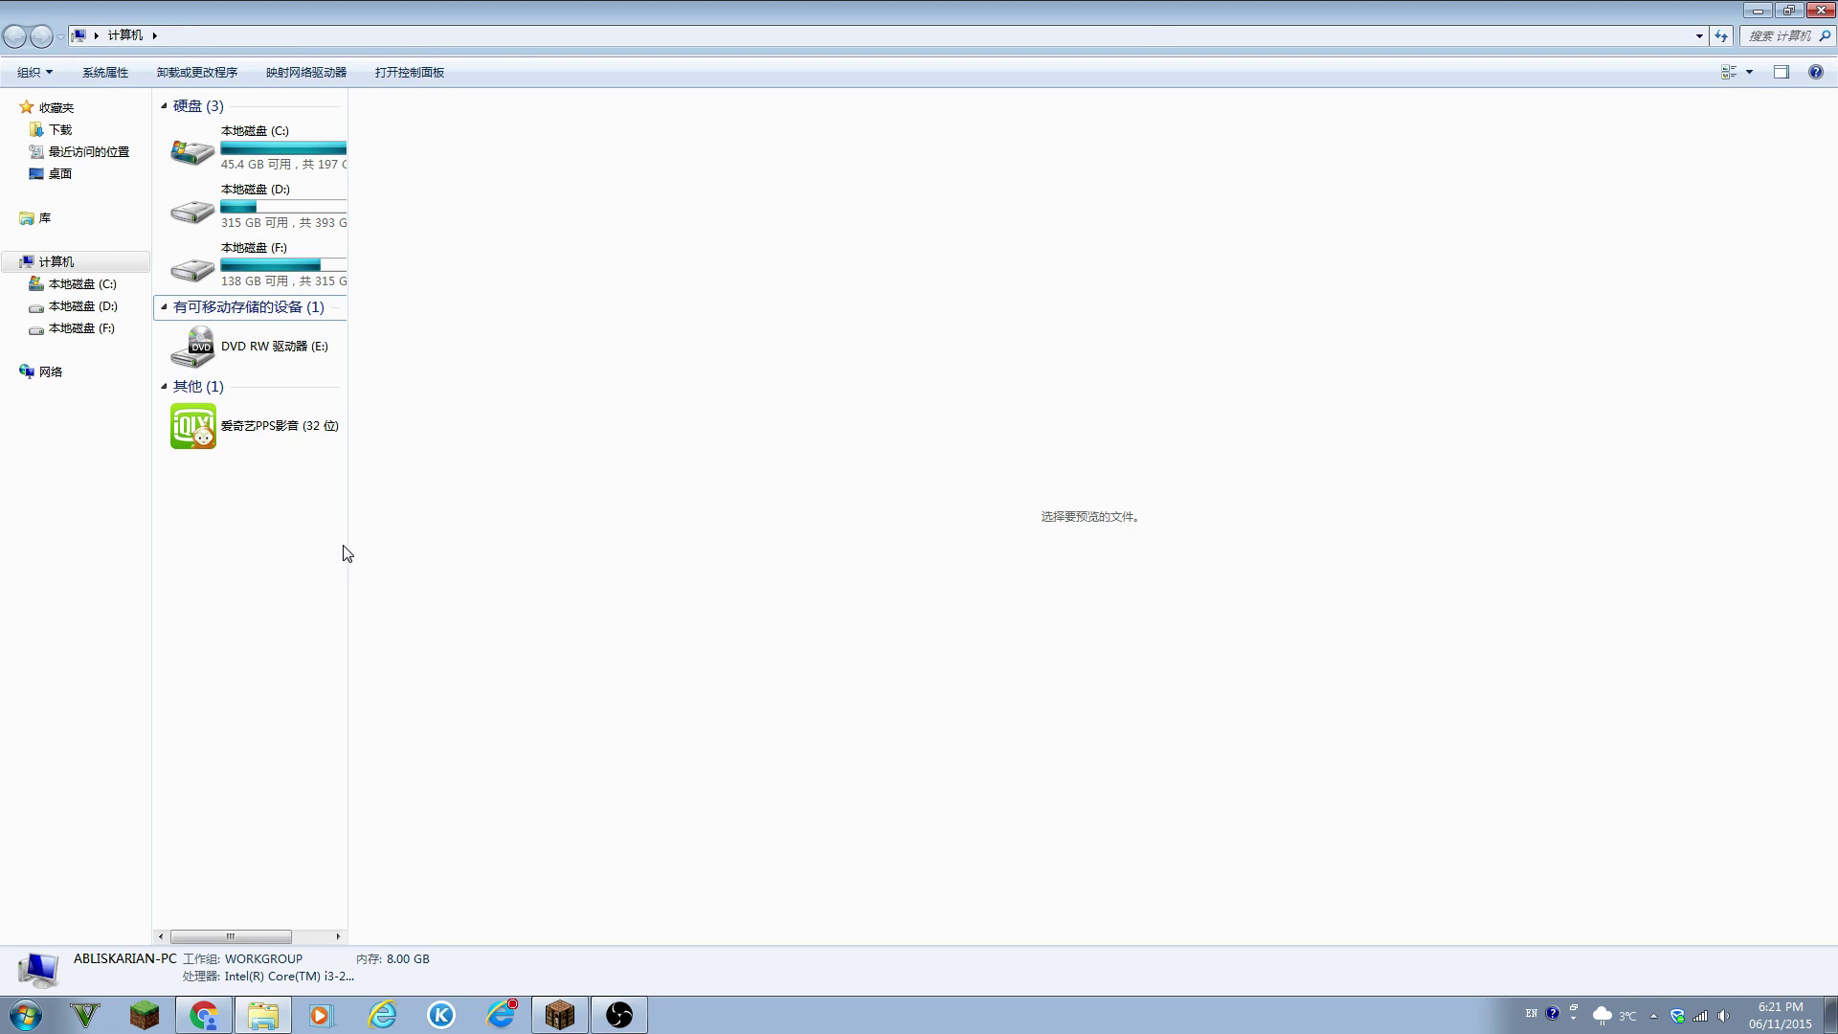
{"action": "left_click_drag", "start_coordinate": [348, 537], "coordinate": [1662, 501]}
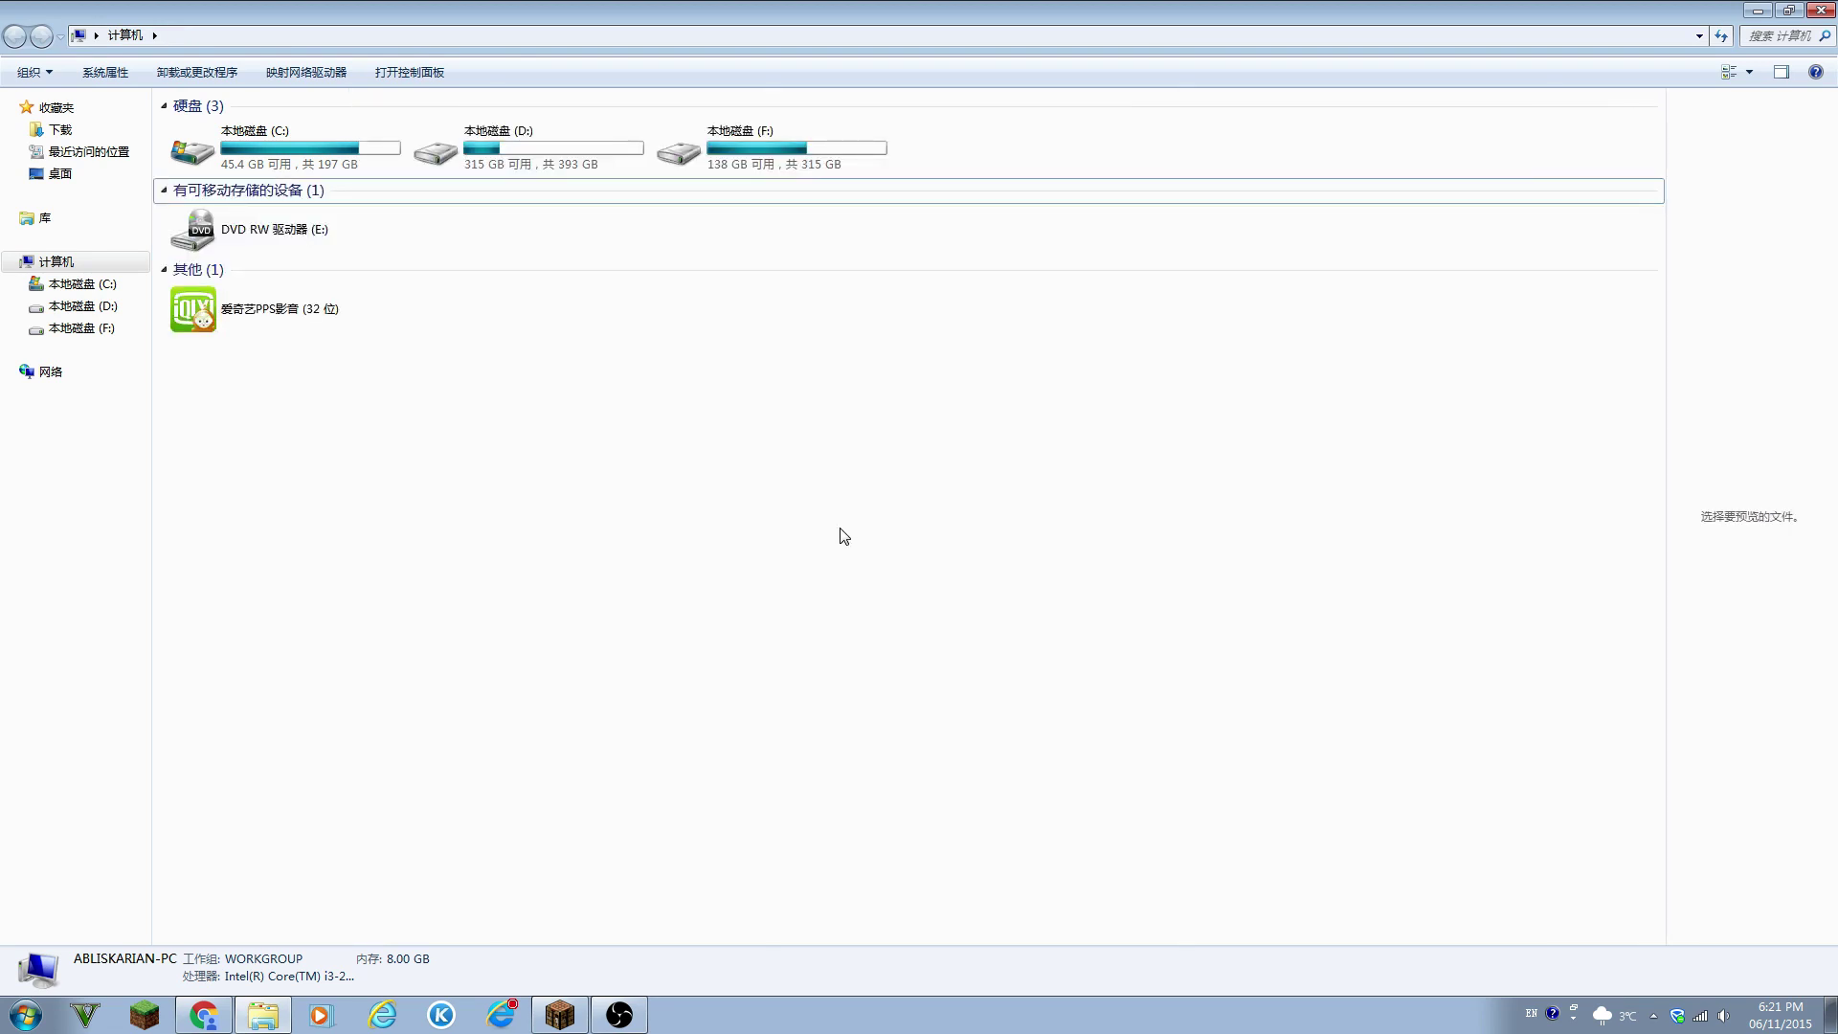
{"action": "left_click", "coordinate": [101, 127]}
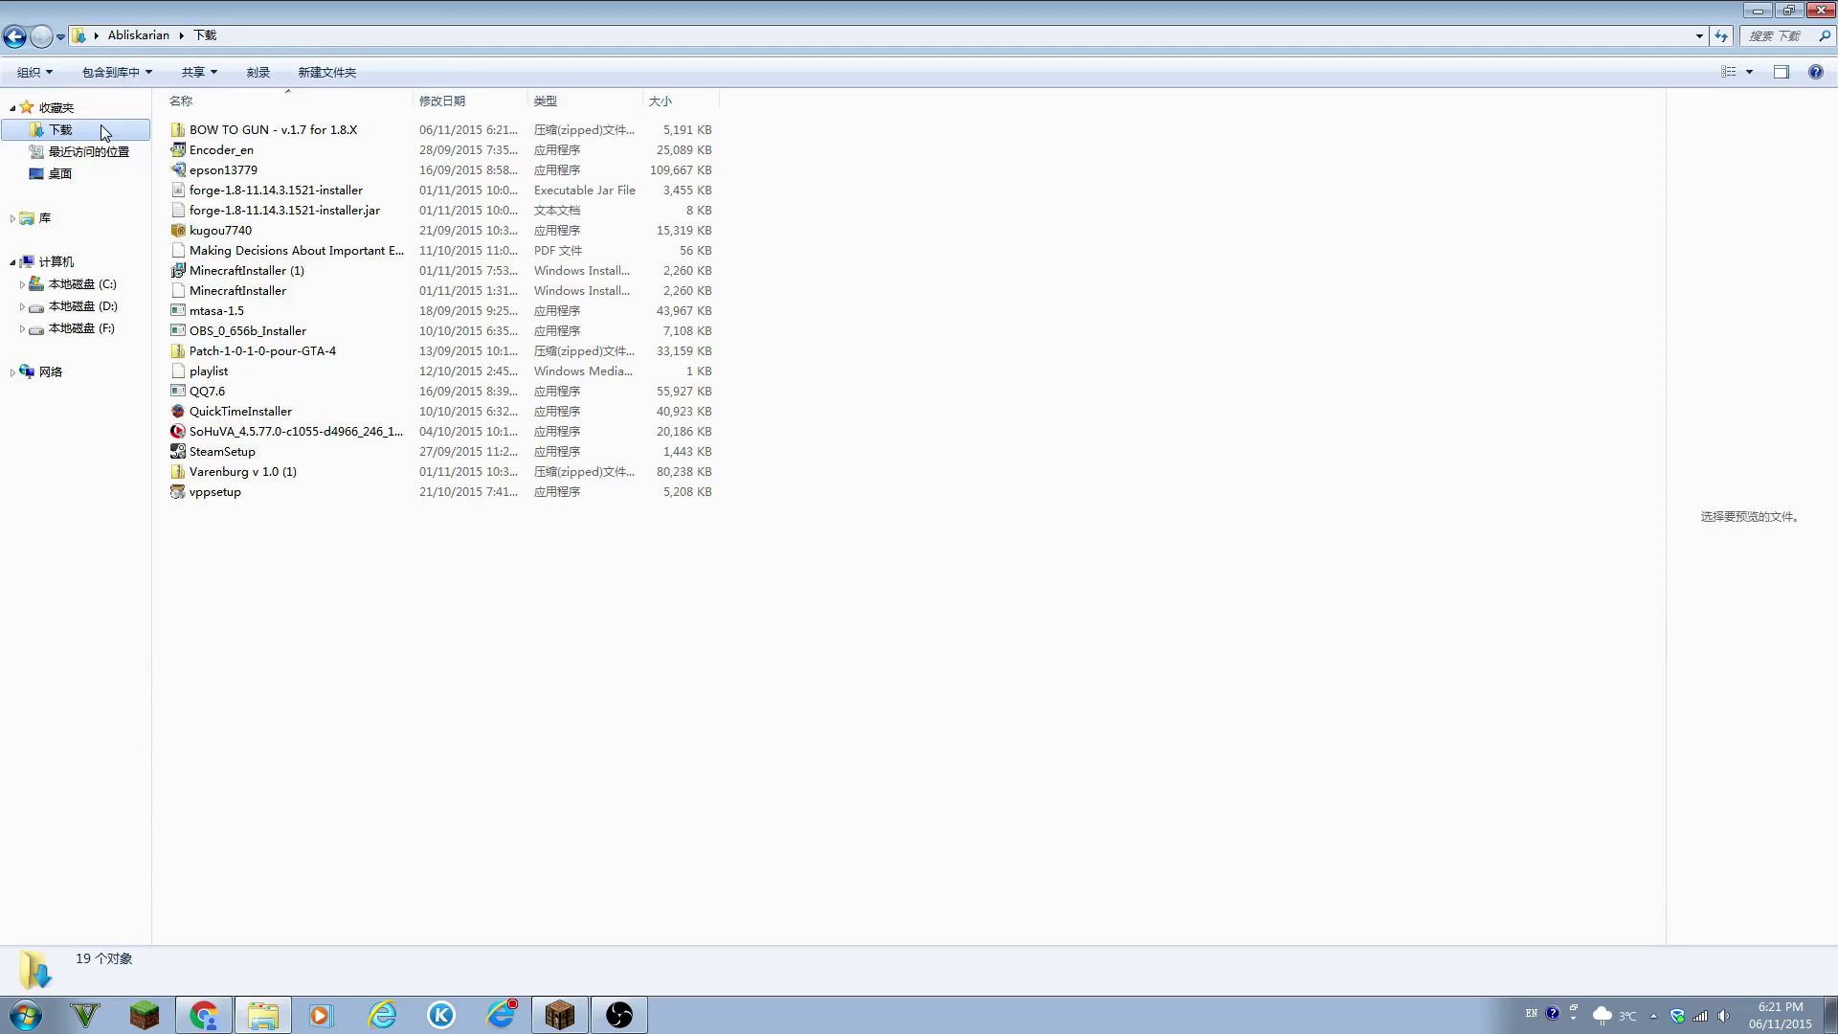
Step: Restore the Downloads window to a smaller size and place a new Computer window beside it
{"action": "left_click", "coordinate": [1791, 10]}
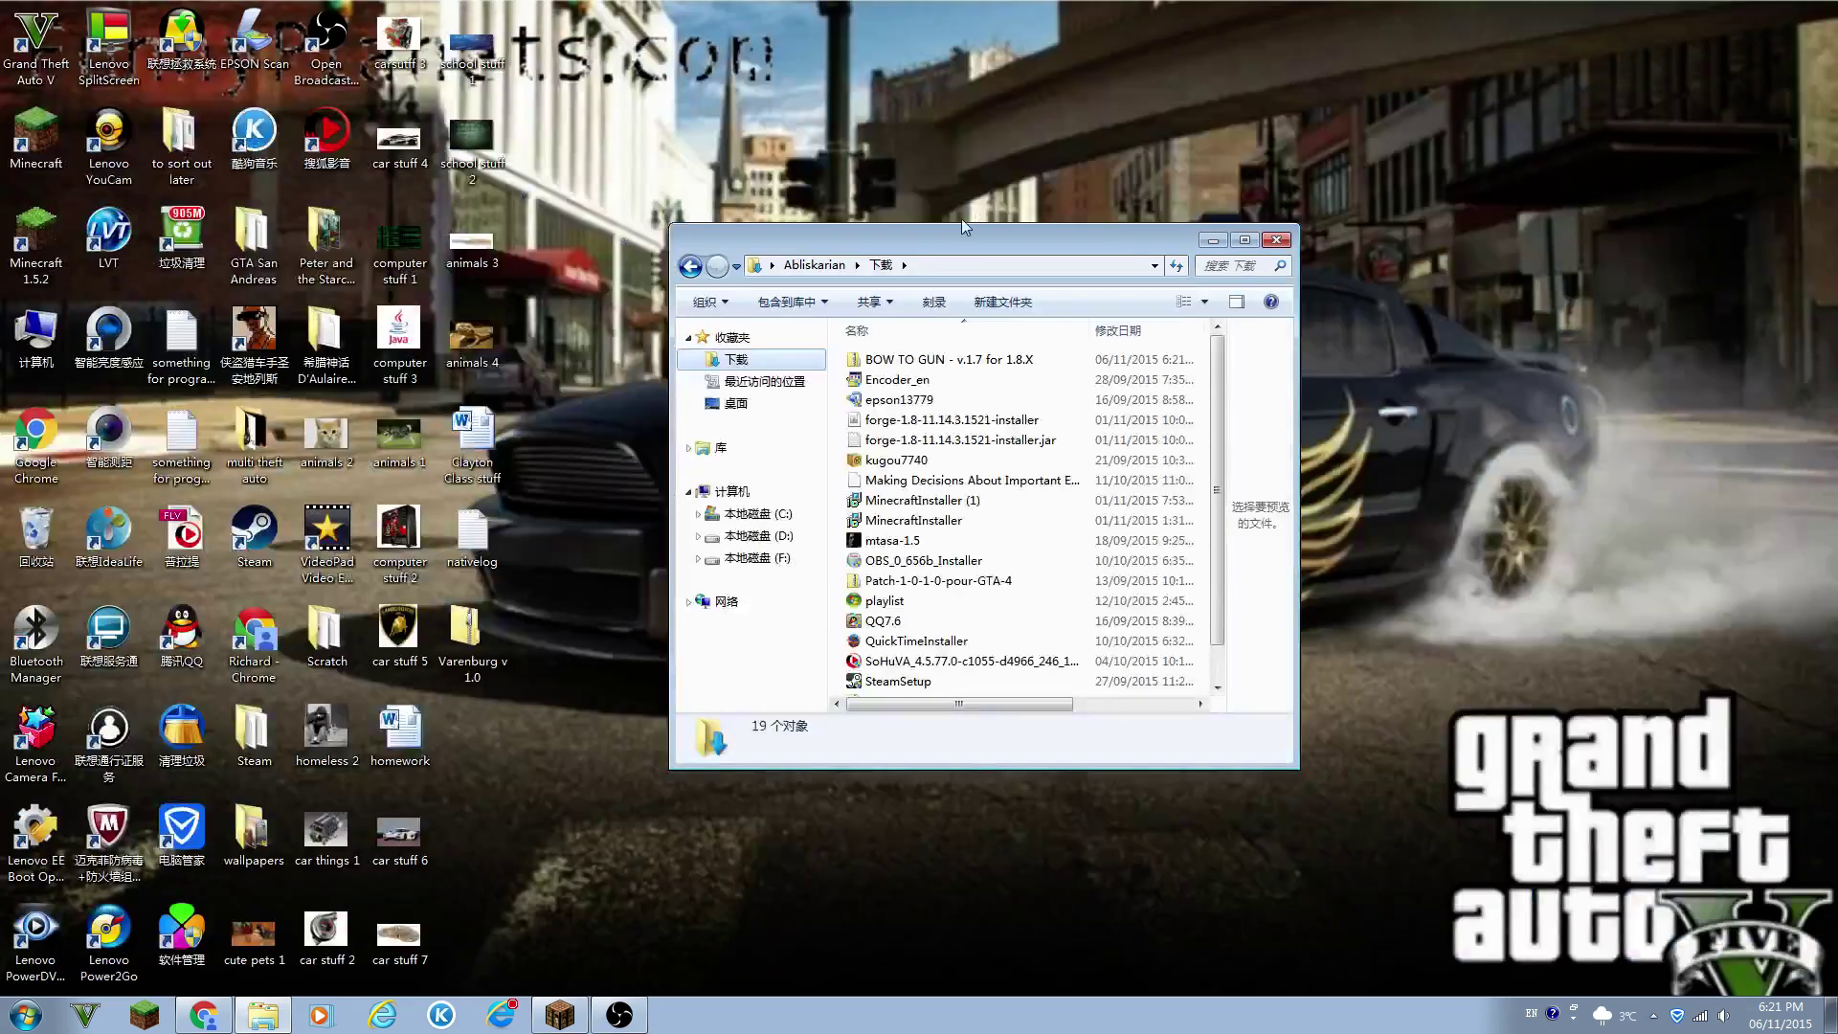
{"action": "left_click_drag", "start_coordinate": [941, 240], "coordinate": [1271, 183]}
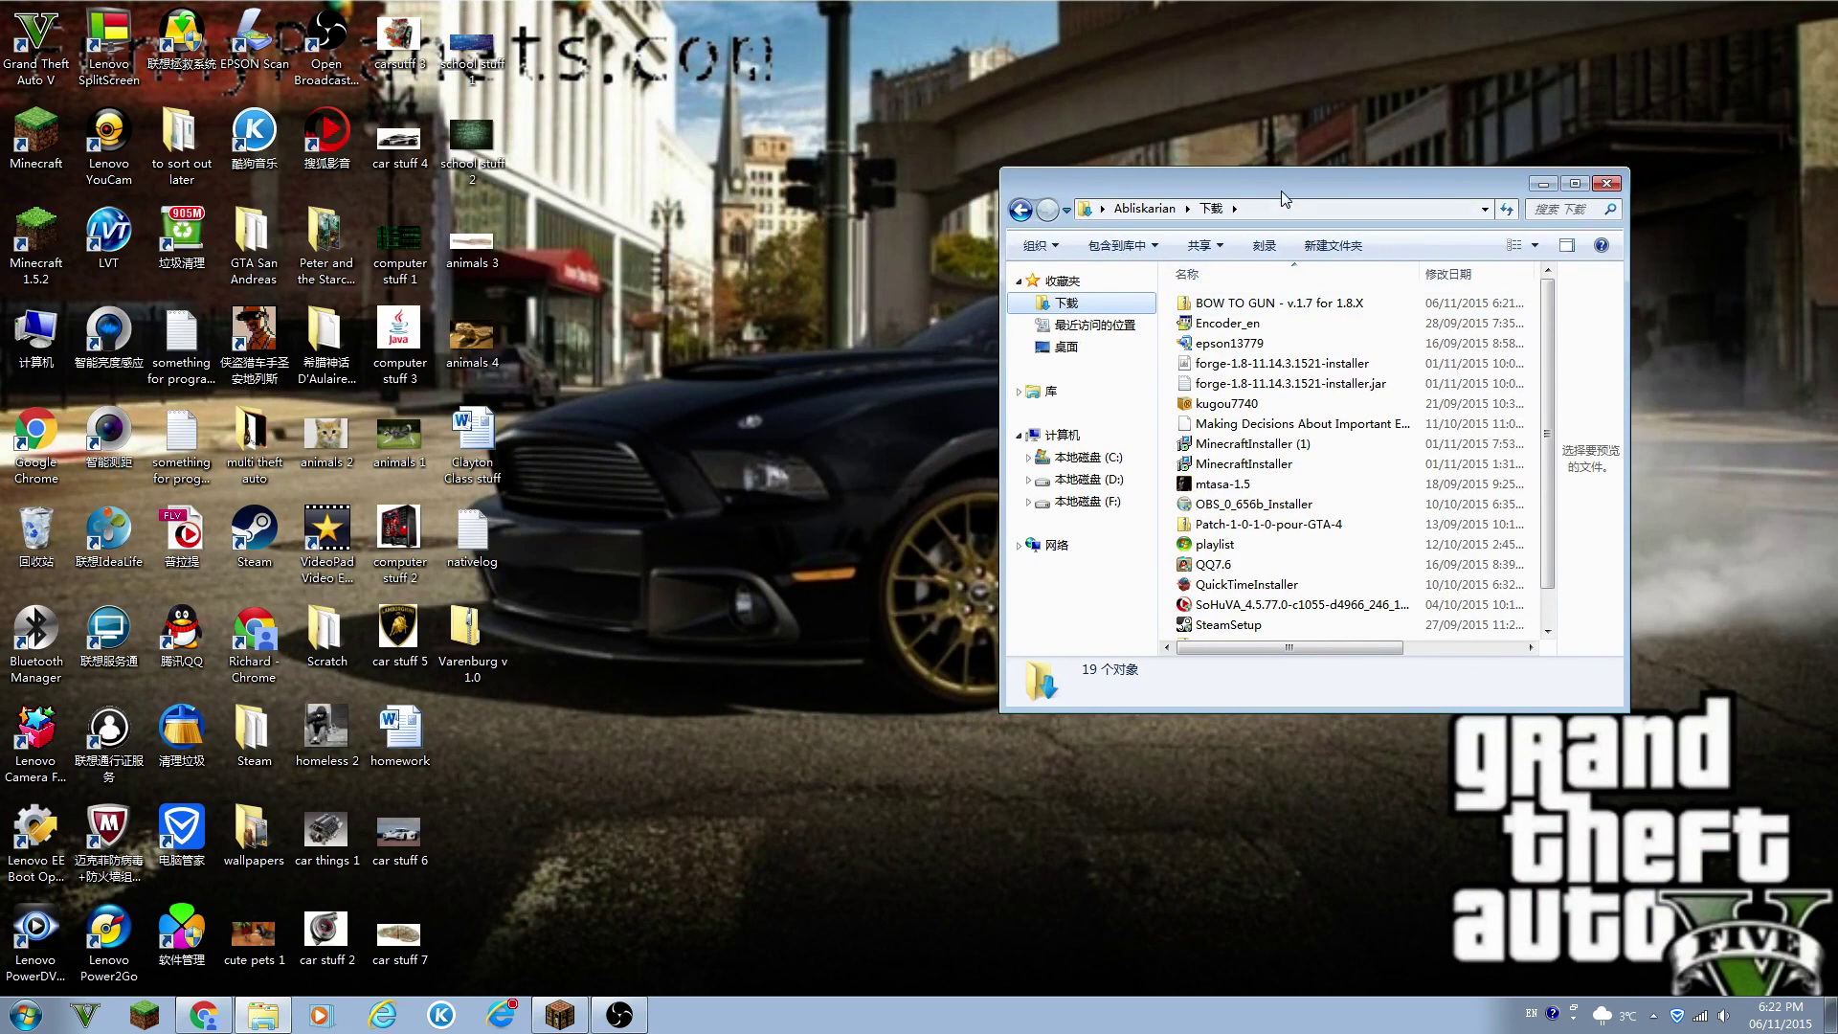
{"action": "left_click_drag", "start_coordinate": [1291, 195], "coordinate": [1392, 143]}
{"action": "double_click", "coordinate": [65, 337]}
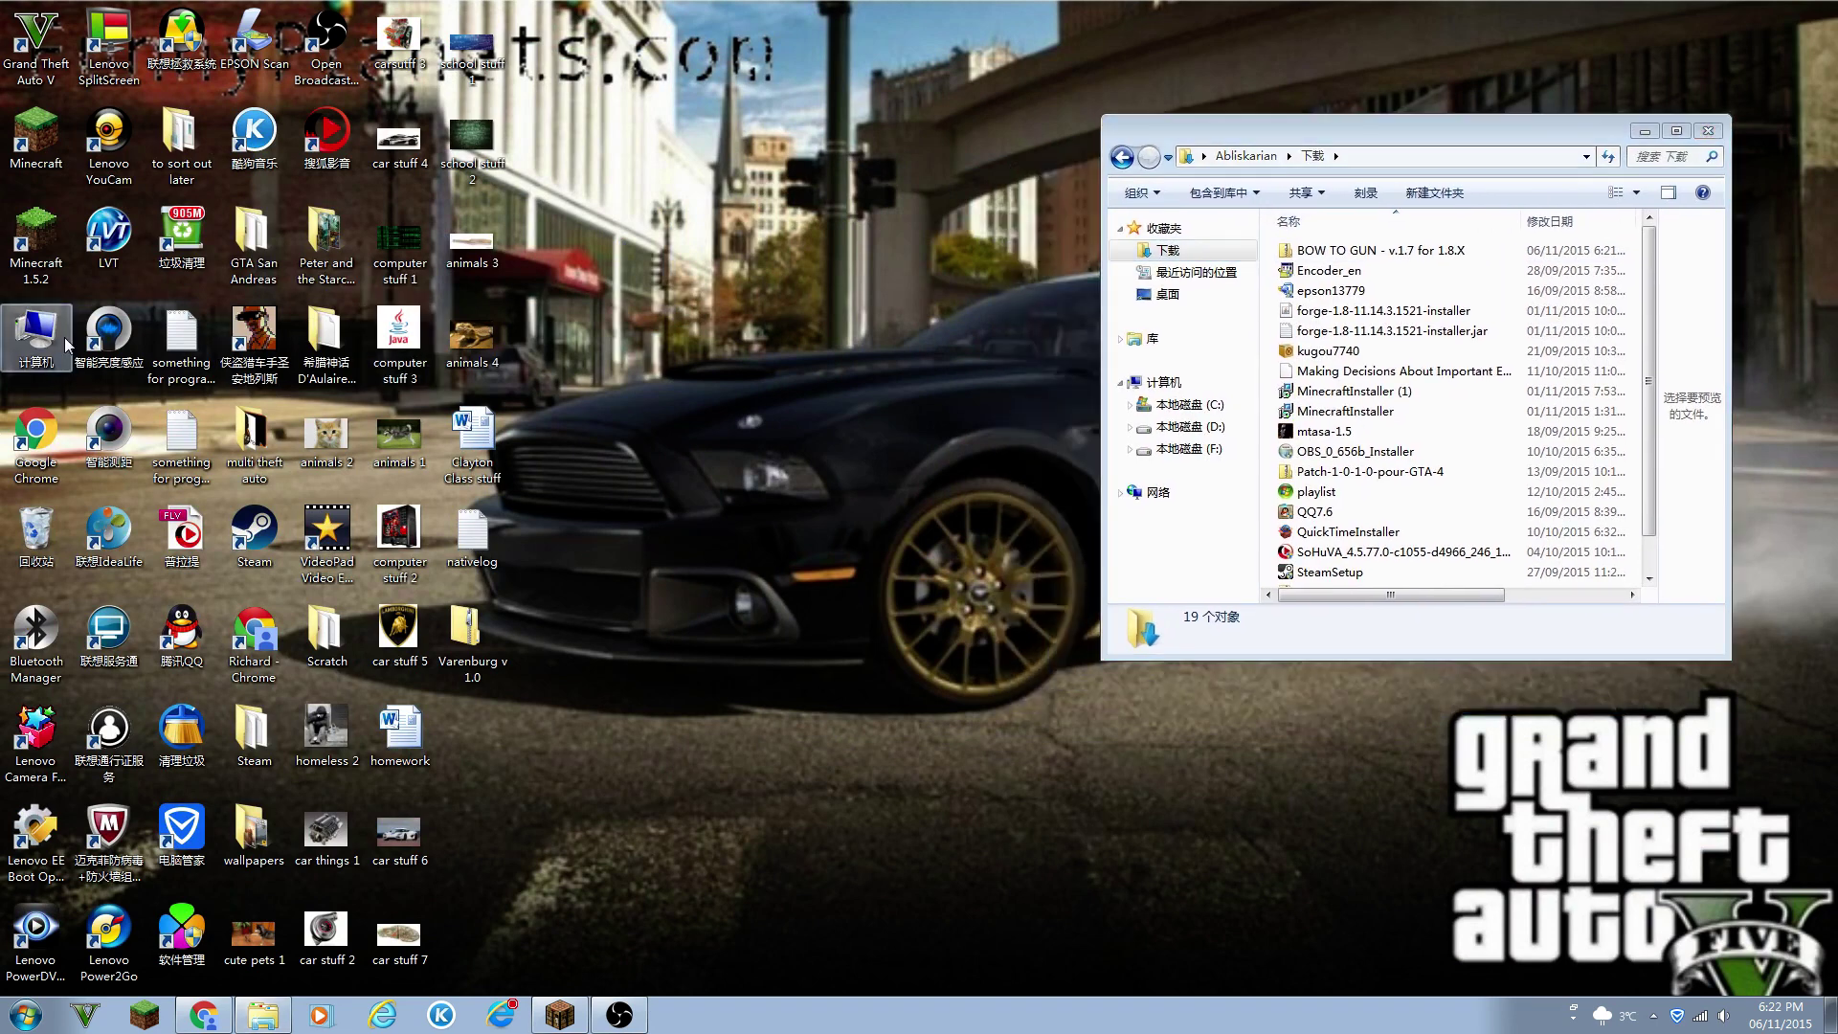
{"action": "left_click_drag", "start_coordinate": [1299, 155], "coordinate": [638, 140]}
Step: Navigate the new window from drive C: through Users, the user's folder, AppData, Roaming and .minecraft to the resourcepacks folder
{"action": "double_click", "coordinate": [730, 256]}
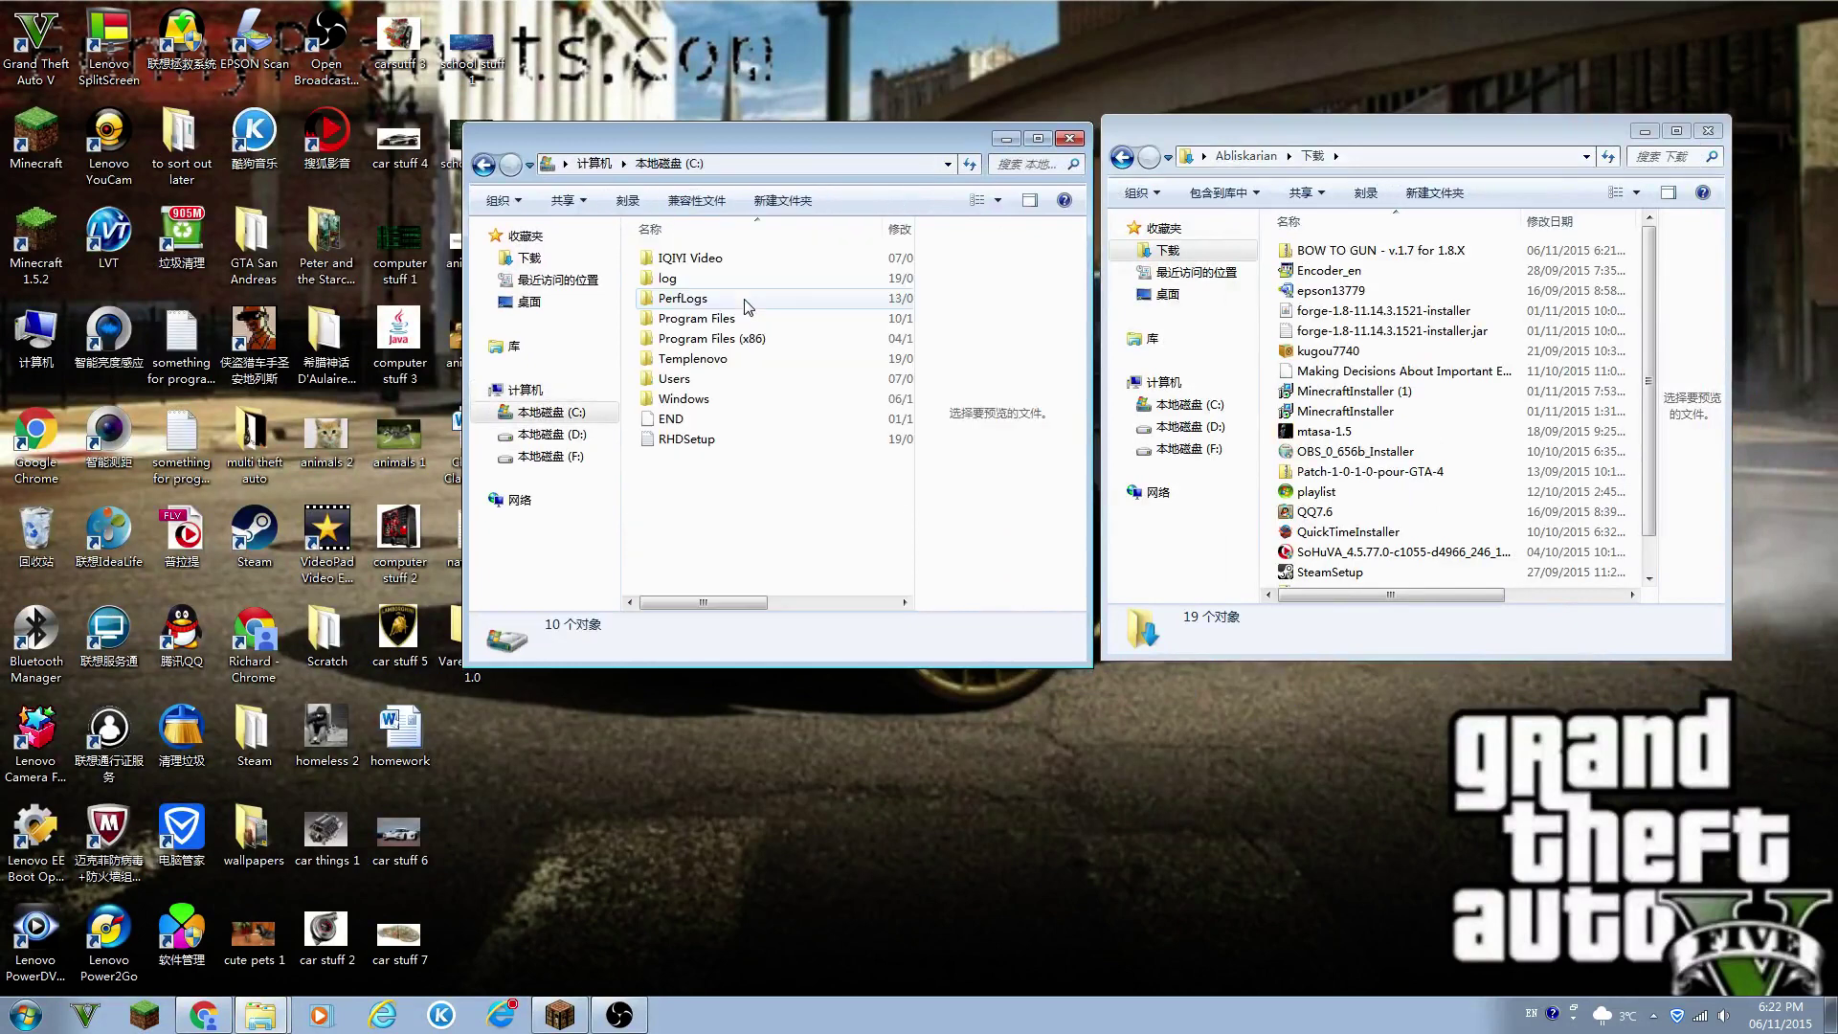
{"action": "left_click", "coordinate": [689, 378]}
{"action": "double_click", "coordinate": [690, 378]}
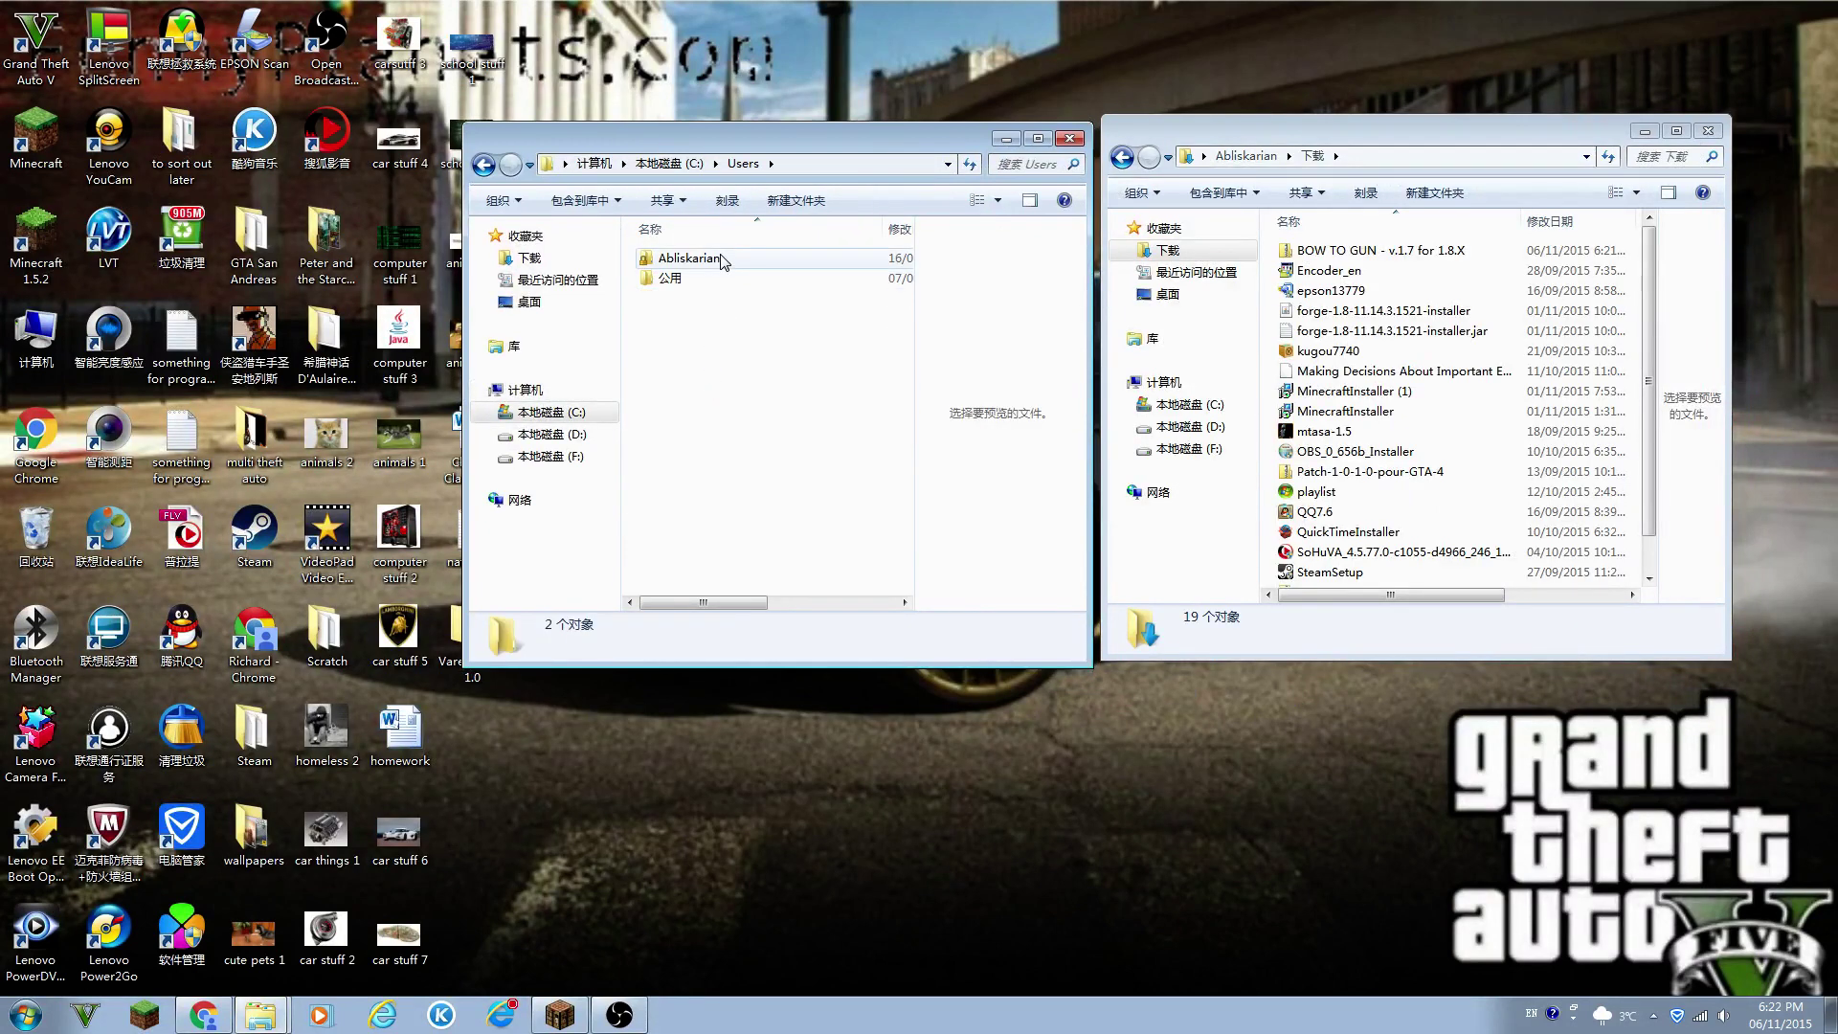
{"action": "left_click", "coordinate": [723, 261]}
{"action": "double_click", "coordinate": [722, 261]}
{"action": "left_click", "coordinate": [678, 298]}
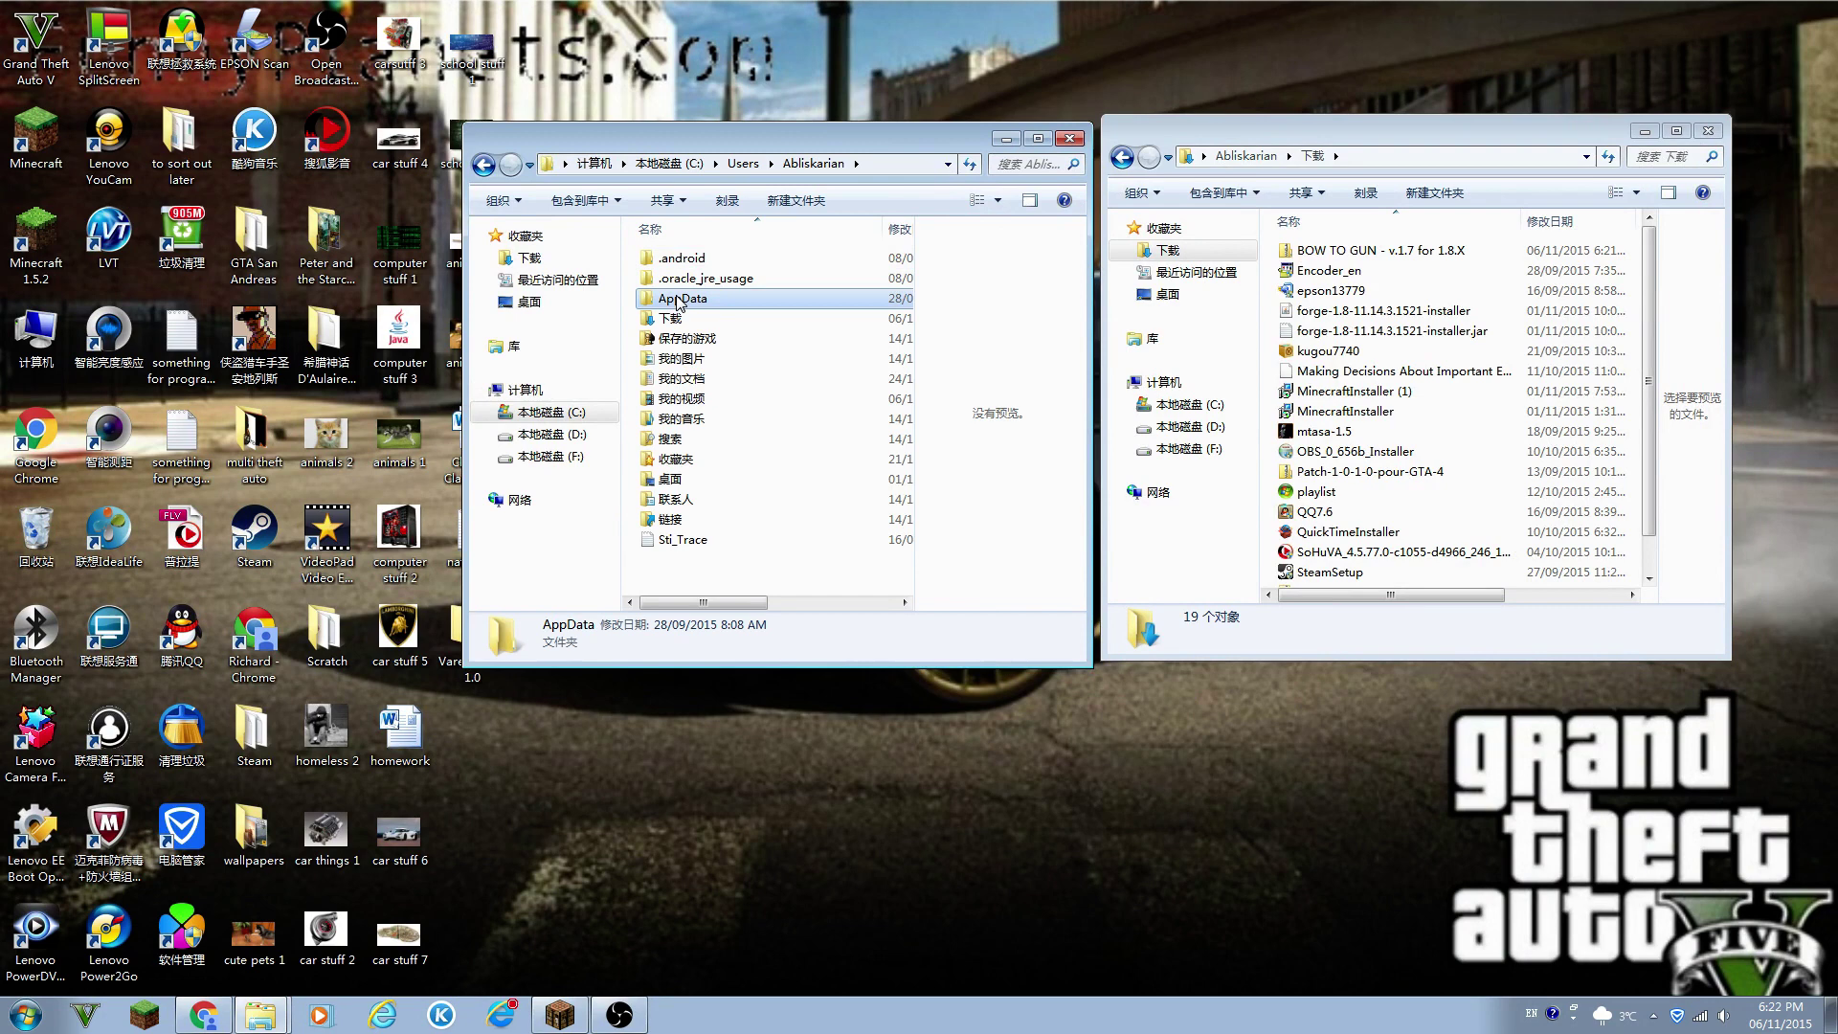
{"action": "double_click", "coordinate": [678, 298]}
{"action": "left_click", "coordinate": [678, 301]}
{"action": "double_click", "coordinate": [678, 301]}
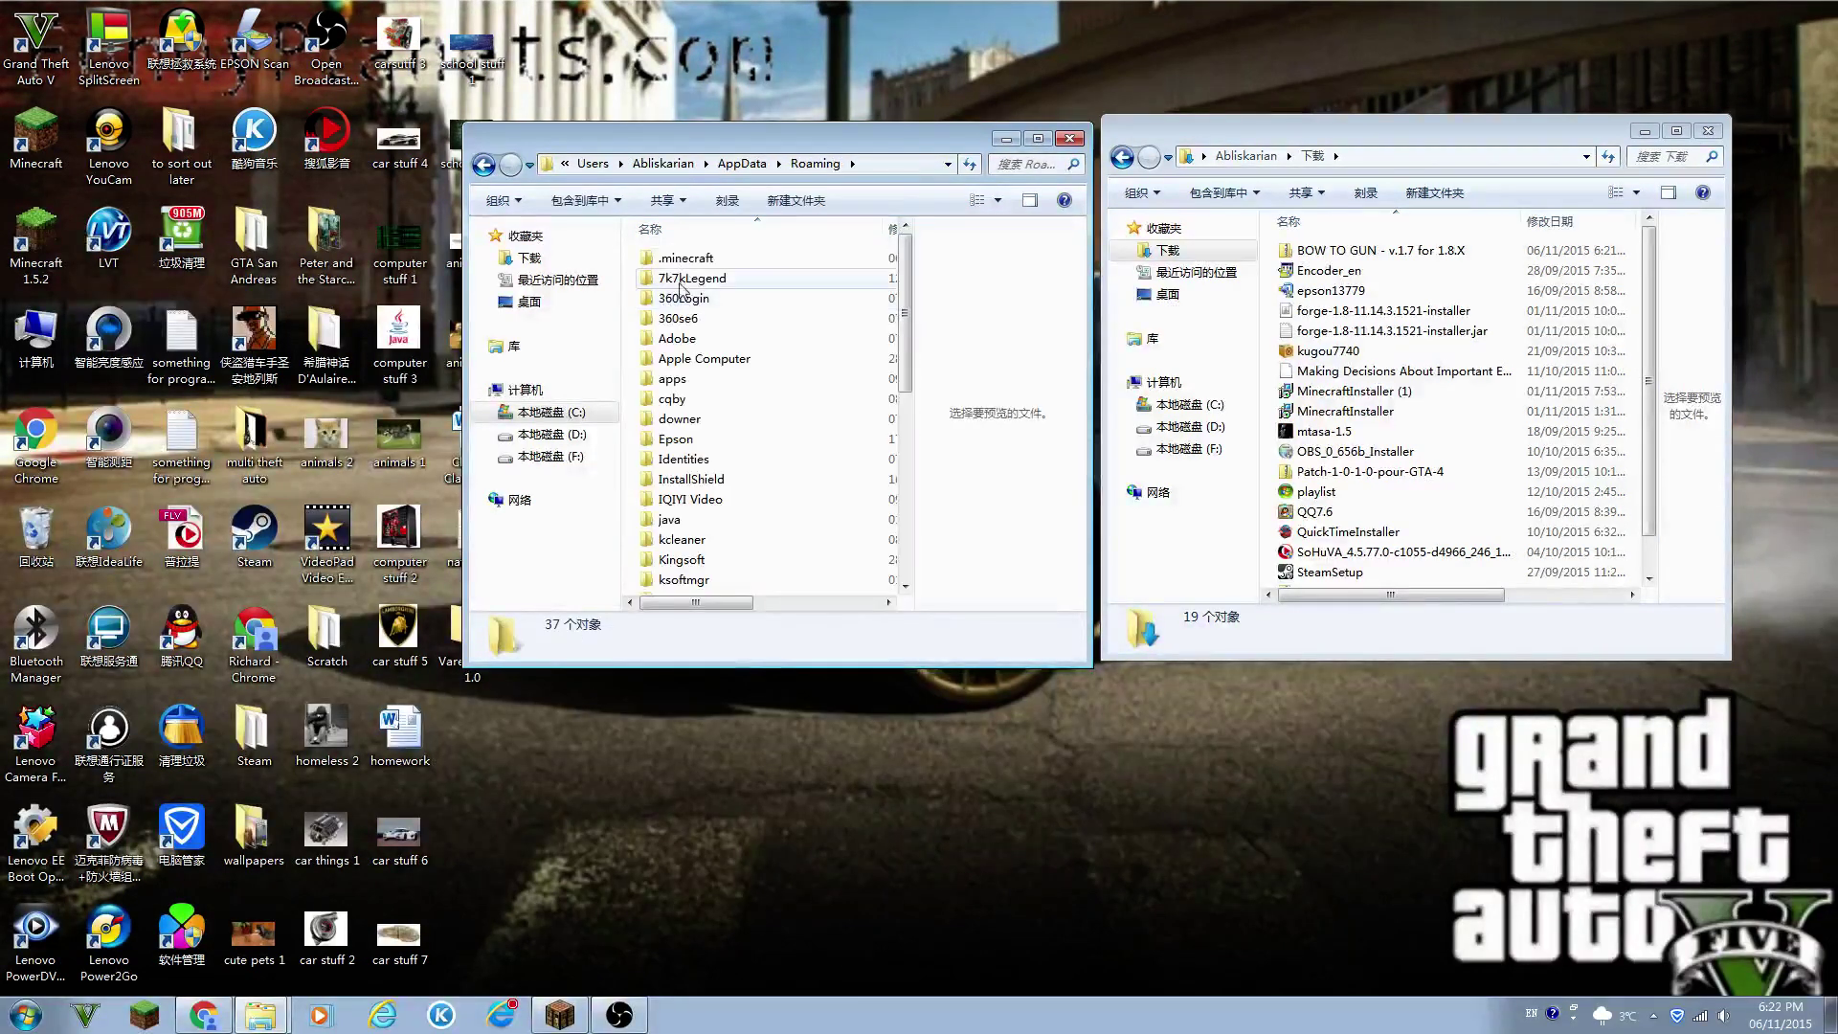
{"action": "double_click", "coordinate": [701, 260]}
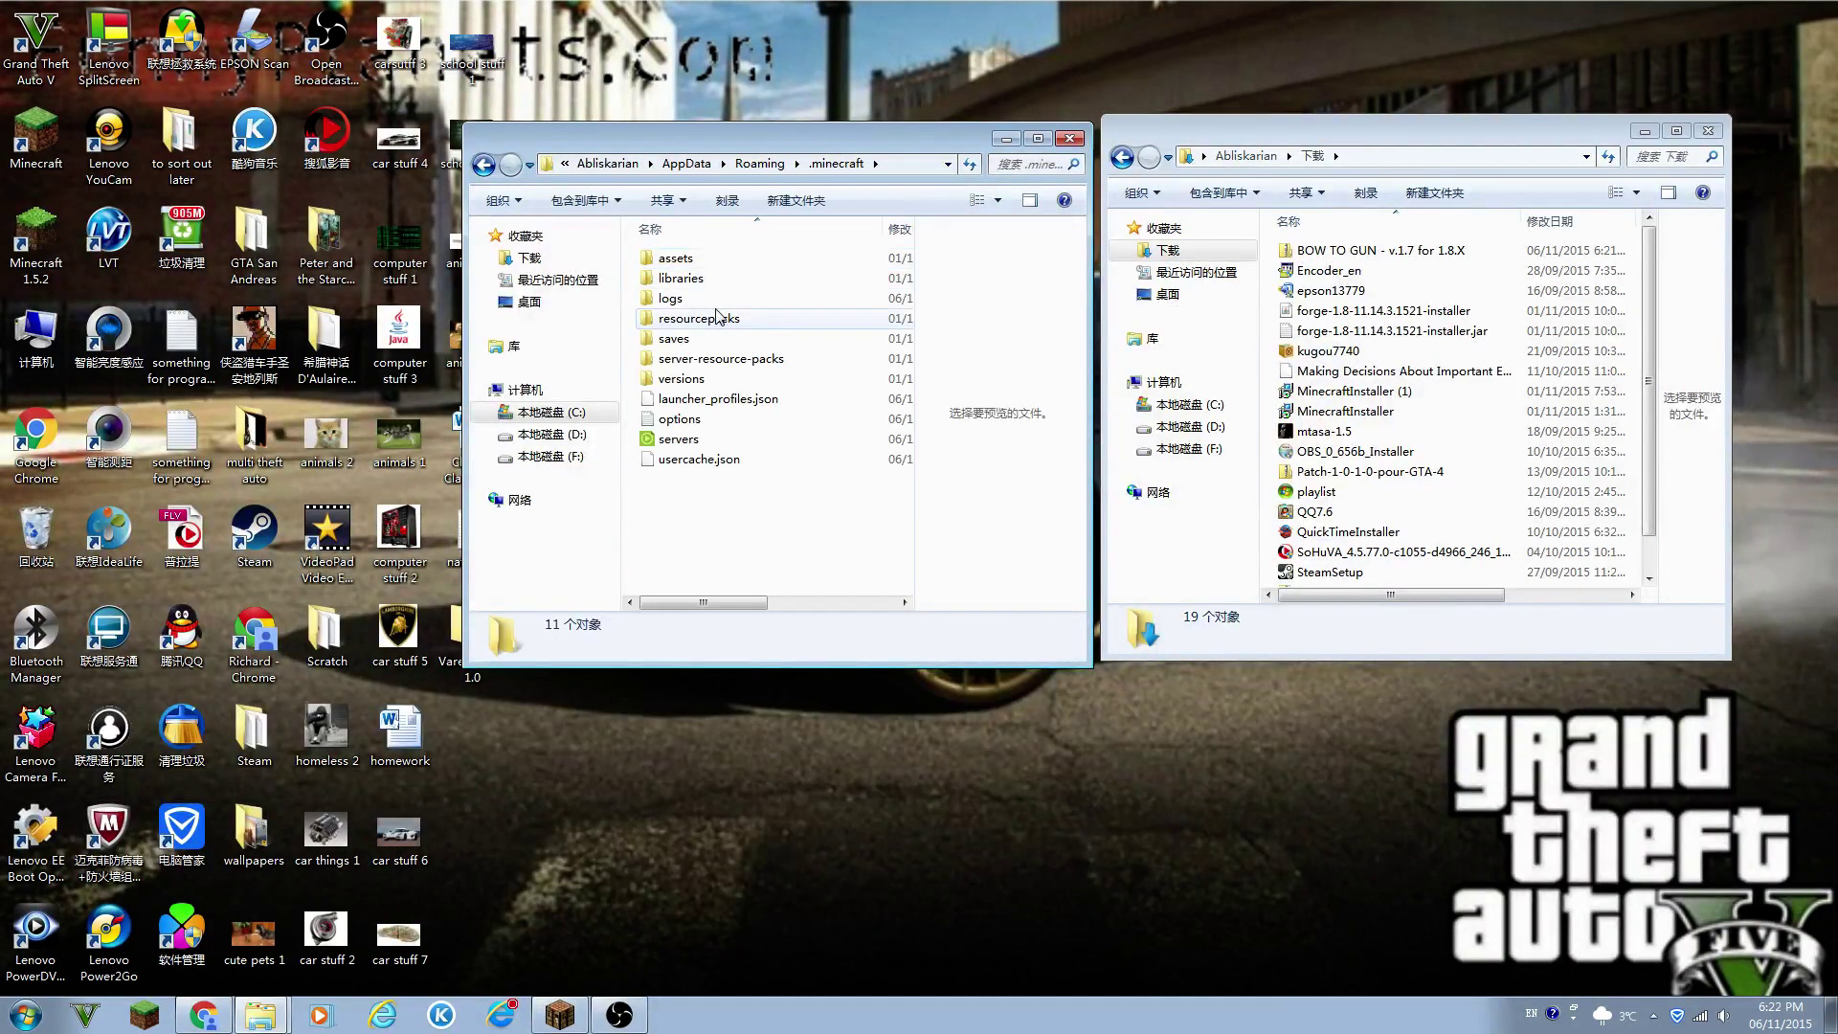
{"action": "left_click", "coordinate": [651, 320]}
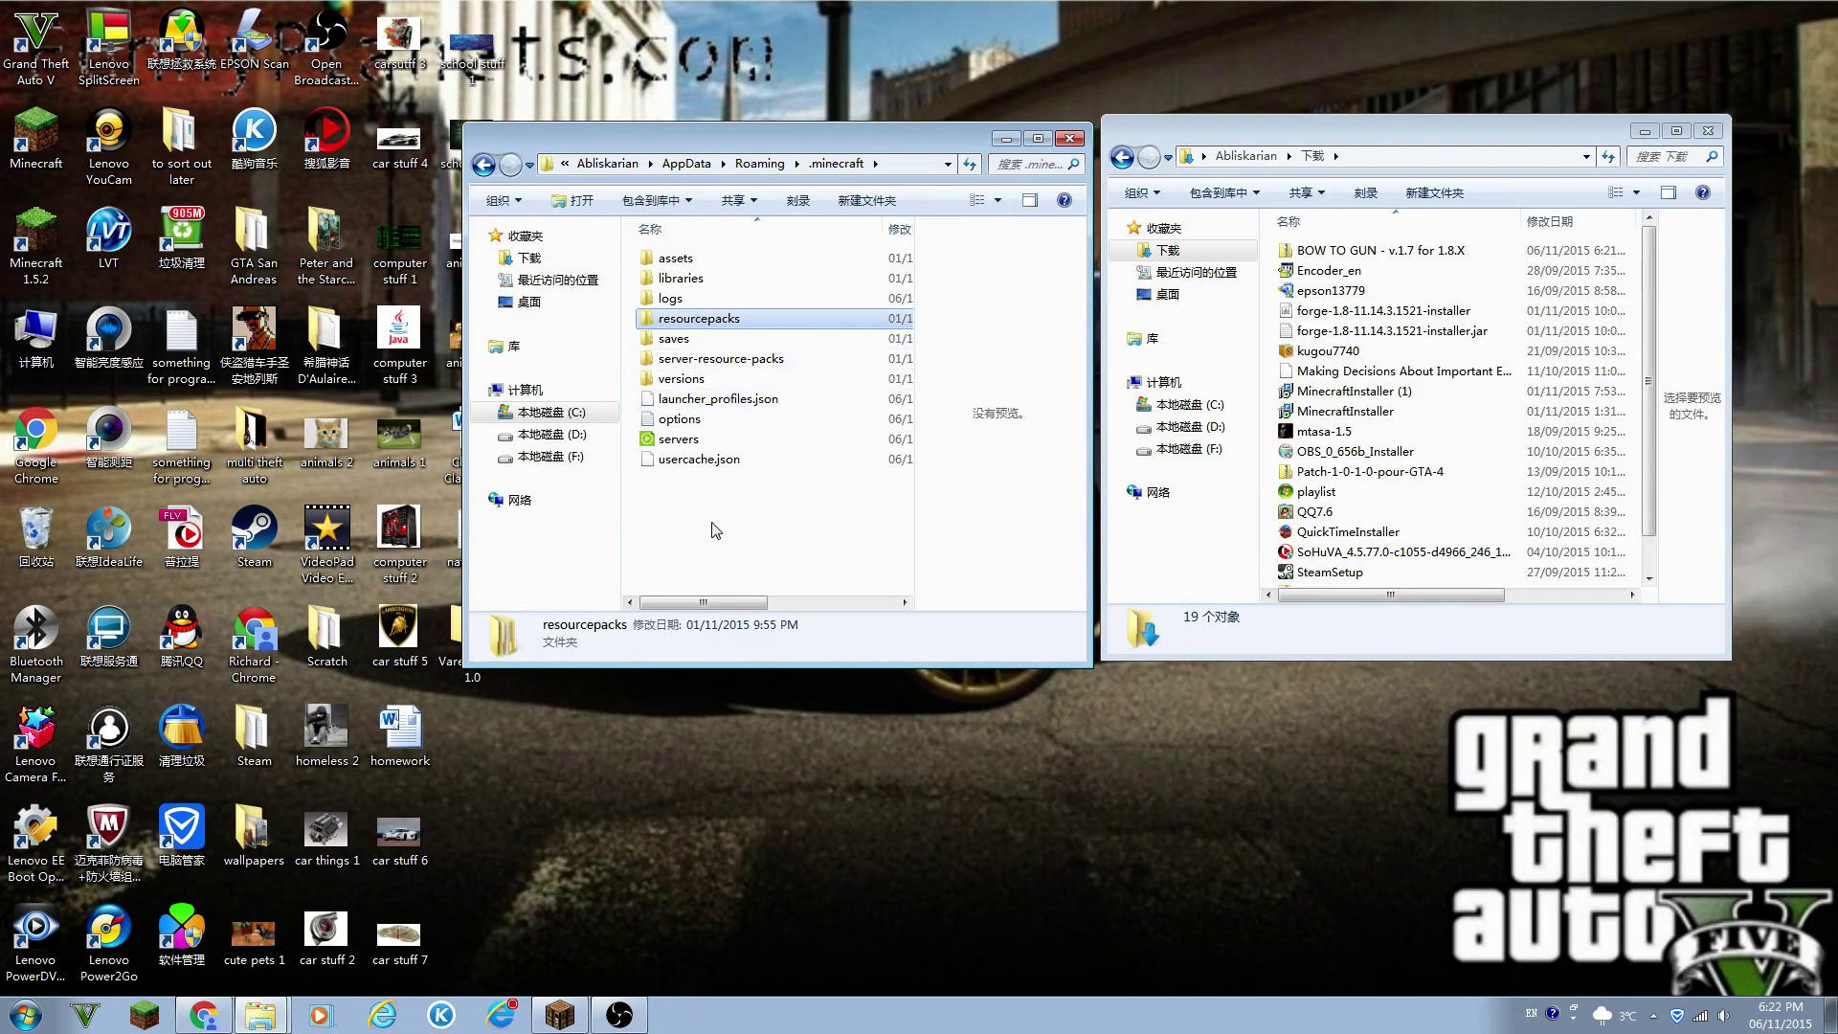
{"action": "double_click", "coordinate": [735, 321]}
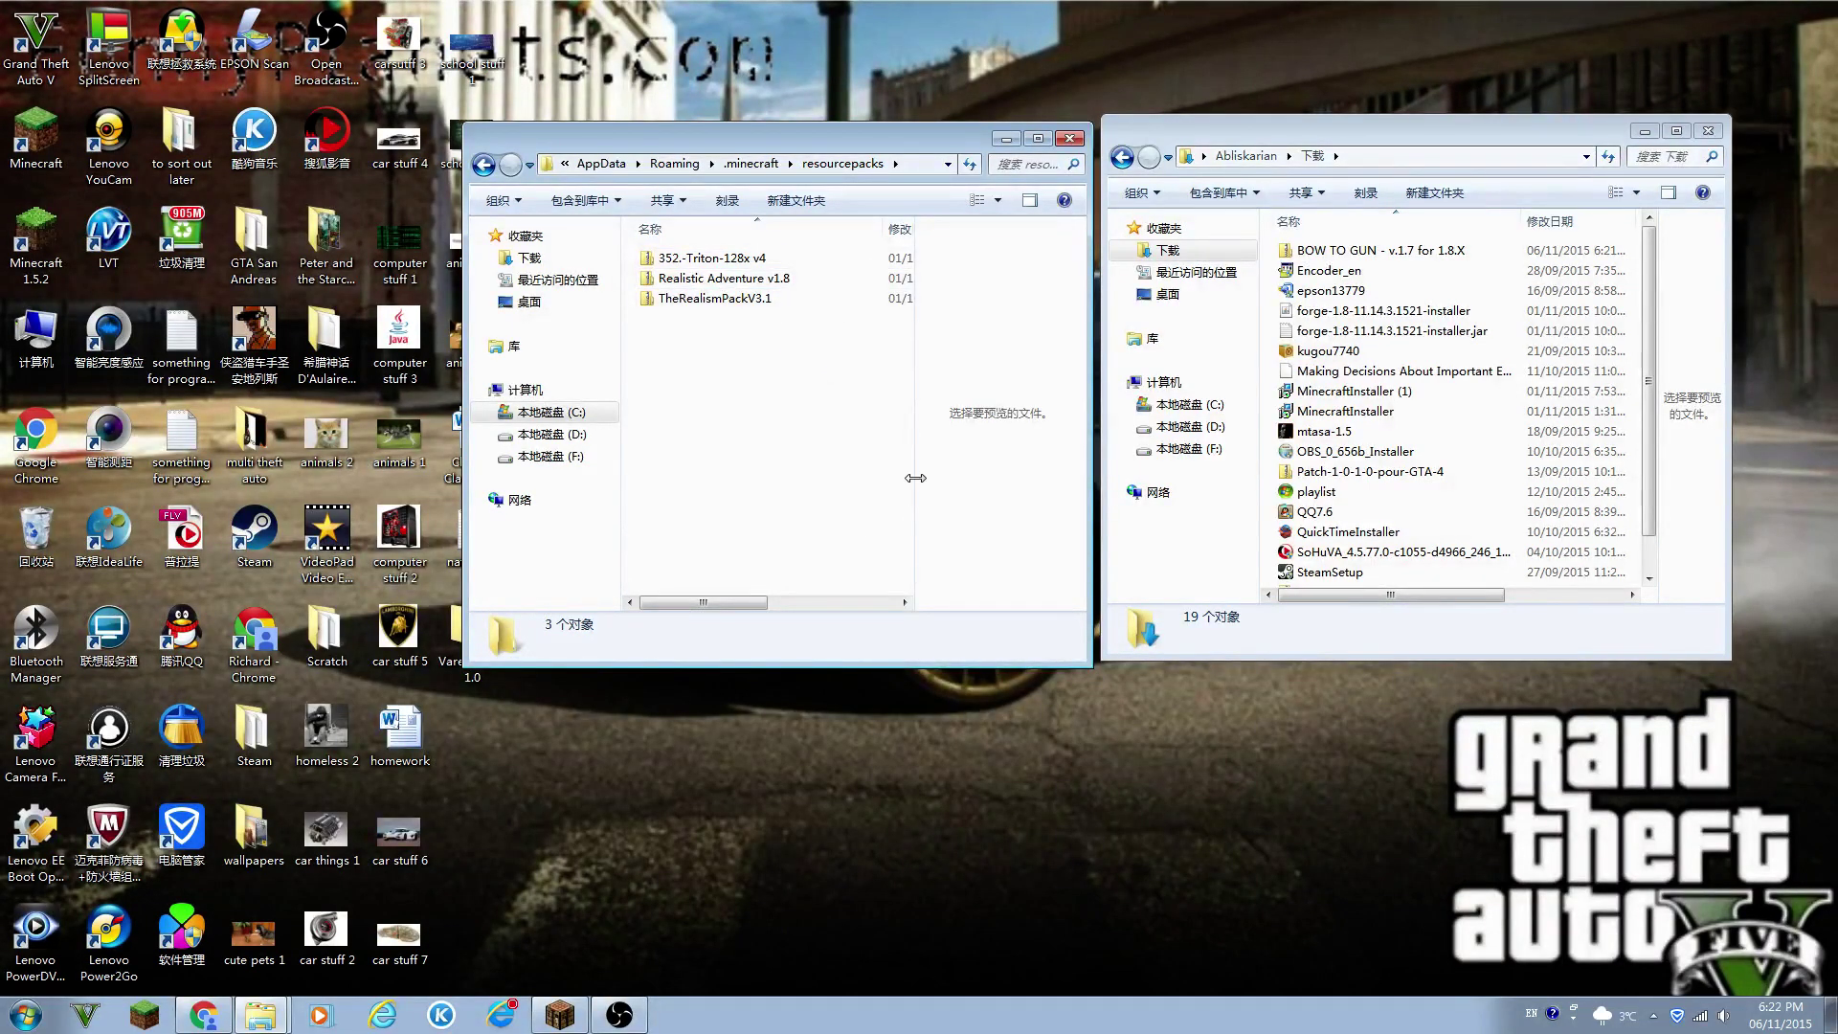
Step: Move BOW TO GUN - v.1.7 for 1.8.X from Downloads into the resourcepacks folder, and minimize both folder windows
{"action": "left_click_drag", "start_coordinate": [914, 474], "coordinate": [1020, 426]}
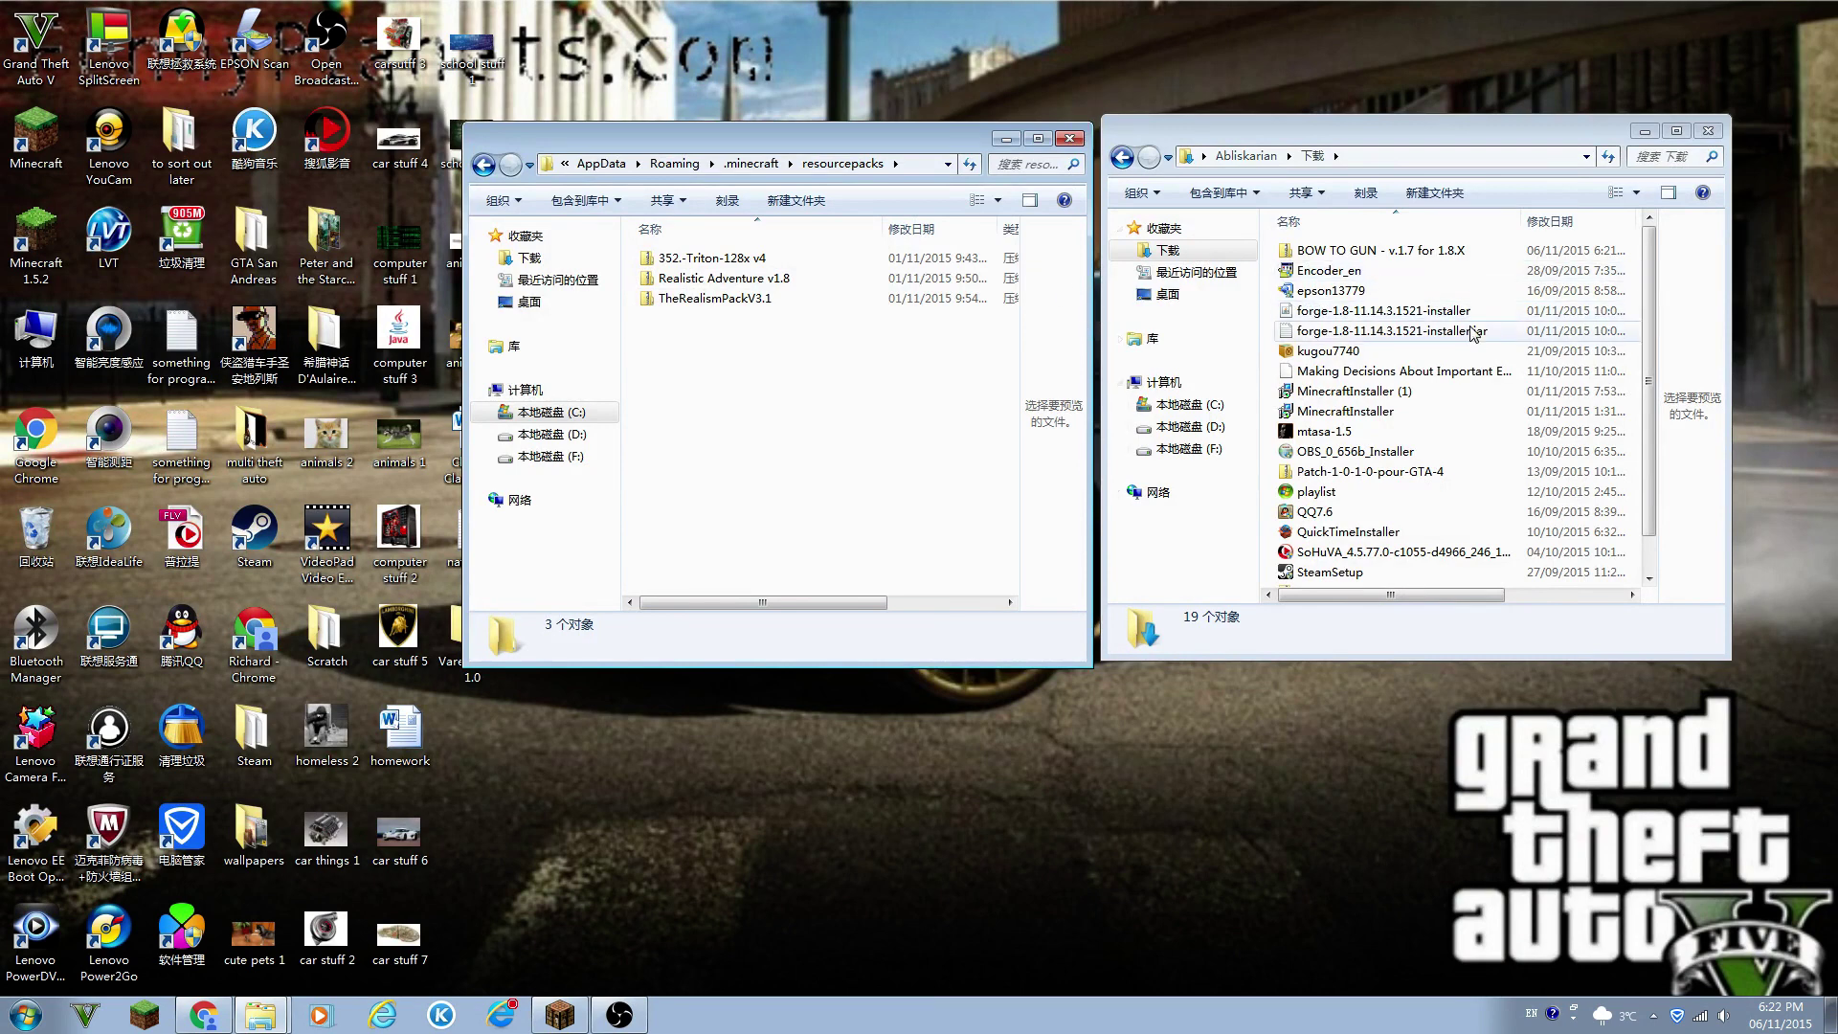
{"action": "left_click", "coordinate": [1358, 253]}
{"action": "left_click_drag", "start_coordinate": [1358, 252], "coordinate": [808, 442]}
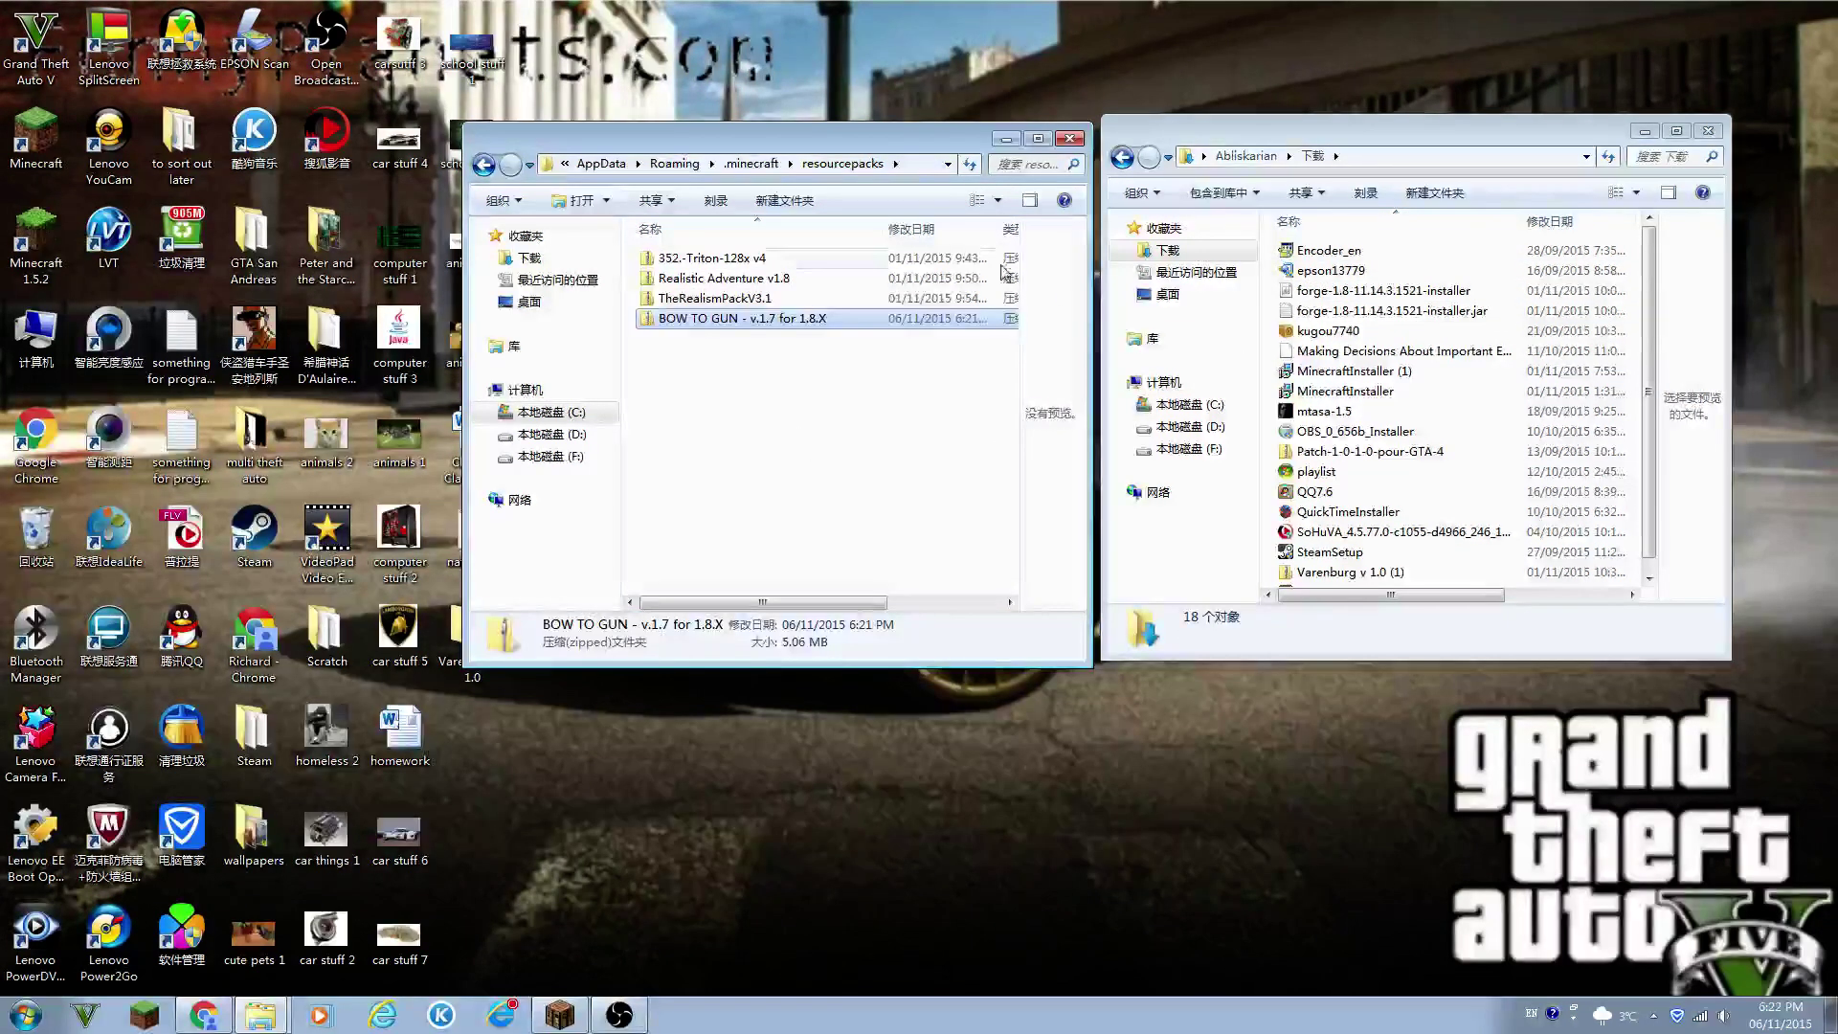
{"action": "left_click", "coordinate": [1645, 131]}
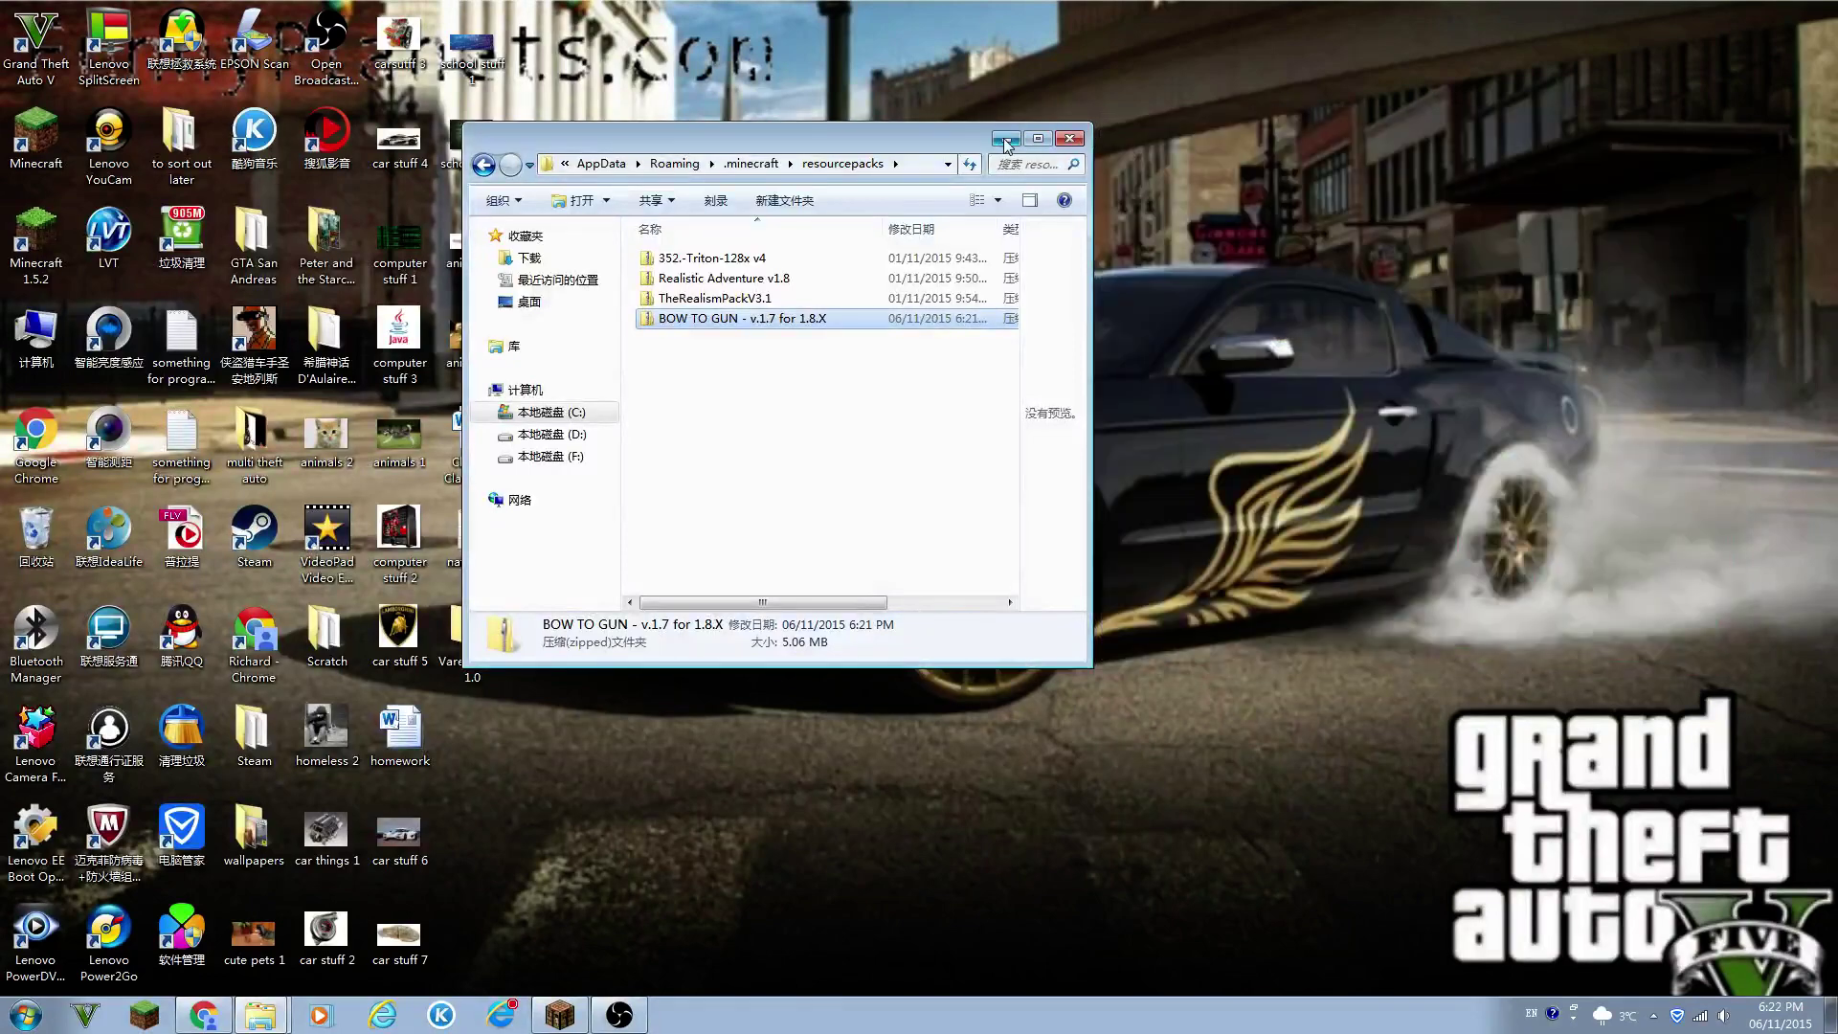
{"action": "left_click", "coordinate": [1006, 139]}
Step: Switch to Minecraft and add BOW TO GUN - v.1.7 for 1.8.X.zip to the selected resource packs in the options
{"action": "left_click", "coordinate": [560, 1015]}
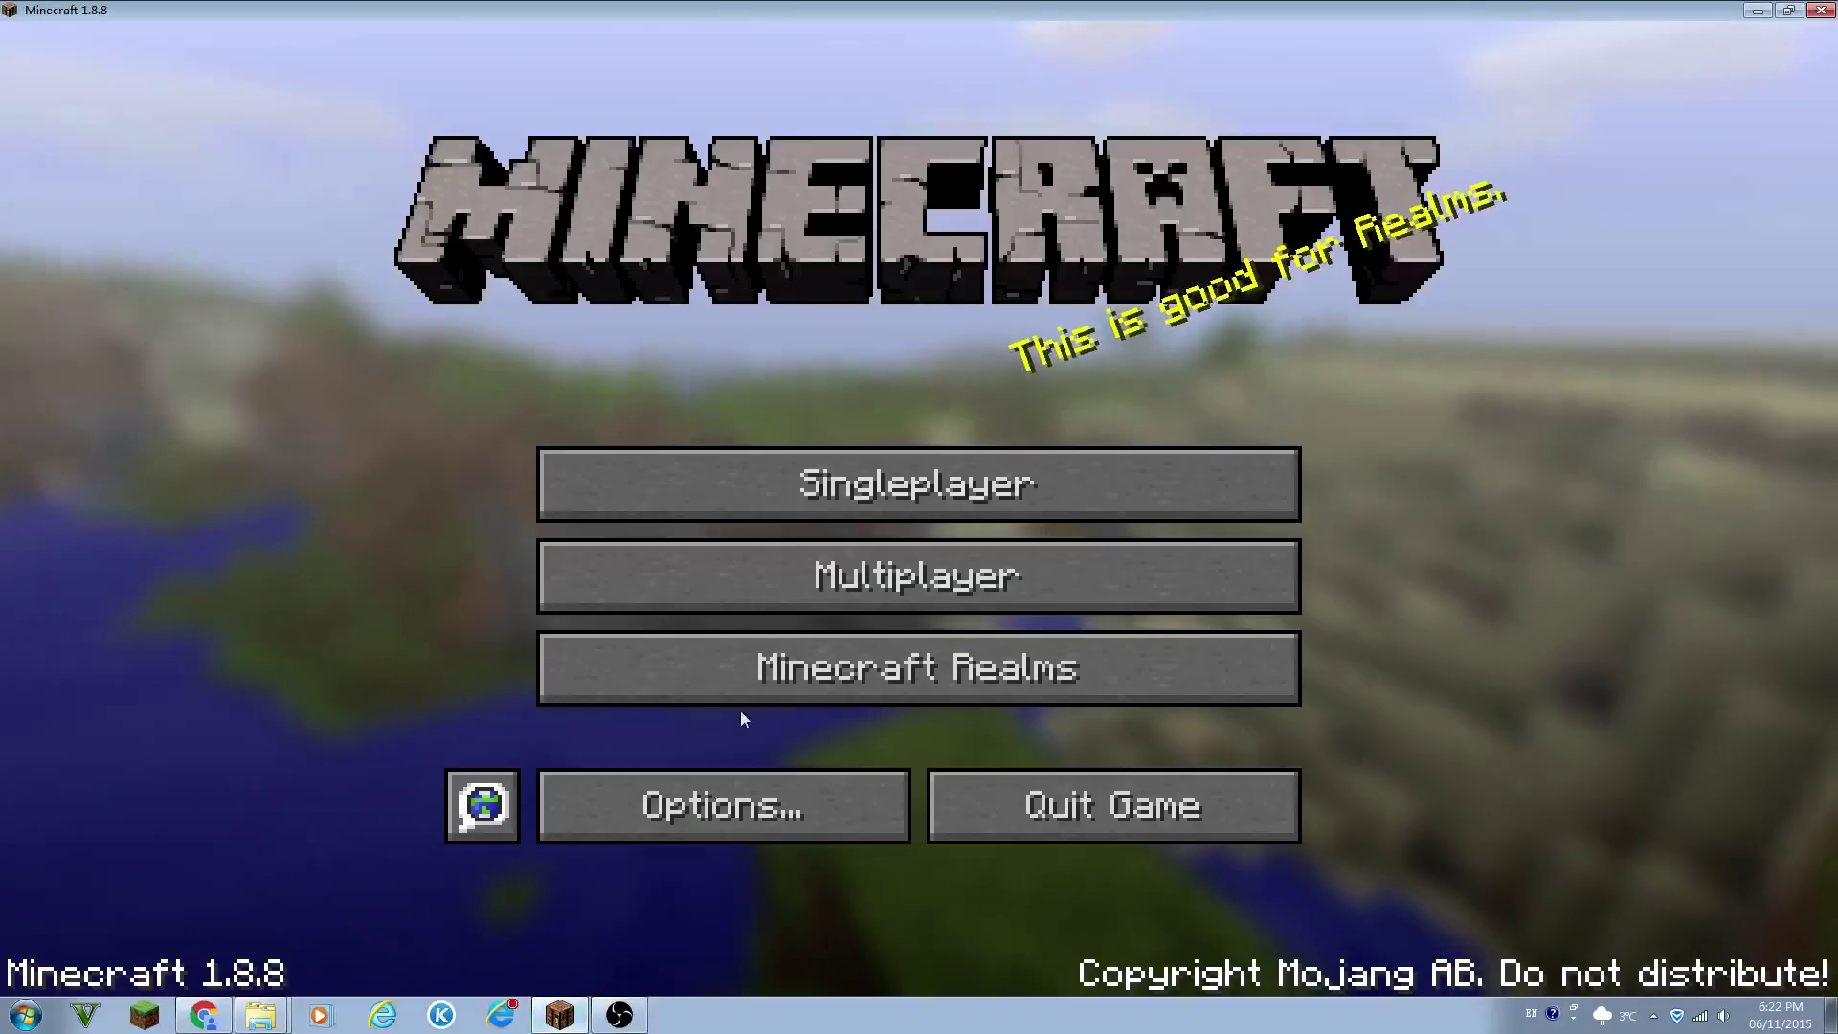
{"action": "left_click", "coordinate": [742, 814]}
{"action": "left_click", "coordinate": [651, 749]}
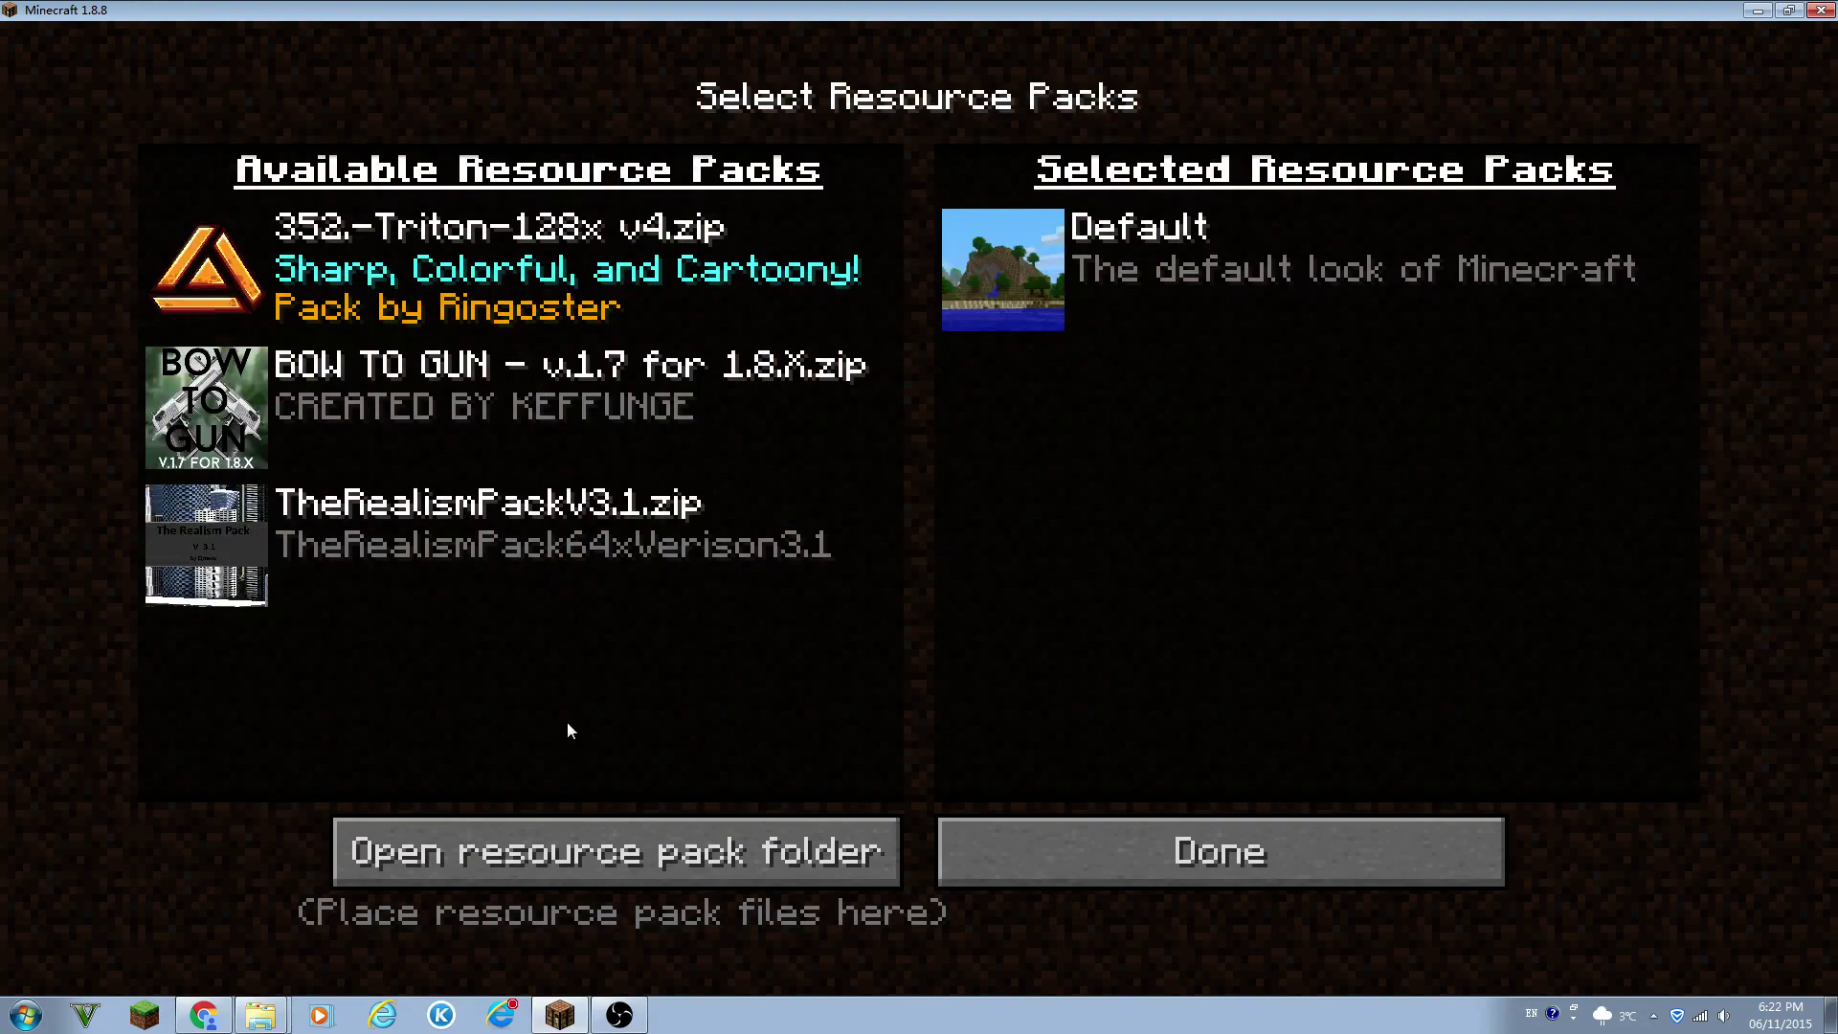
{"action": "left_click", "coordinate": [224, 423]}
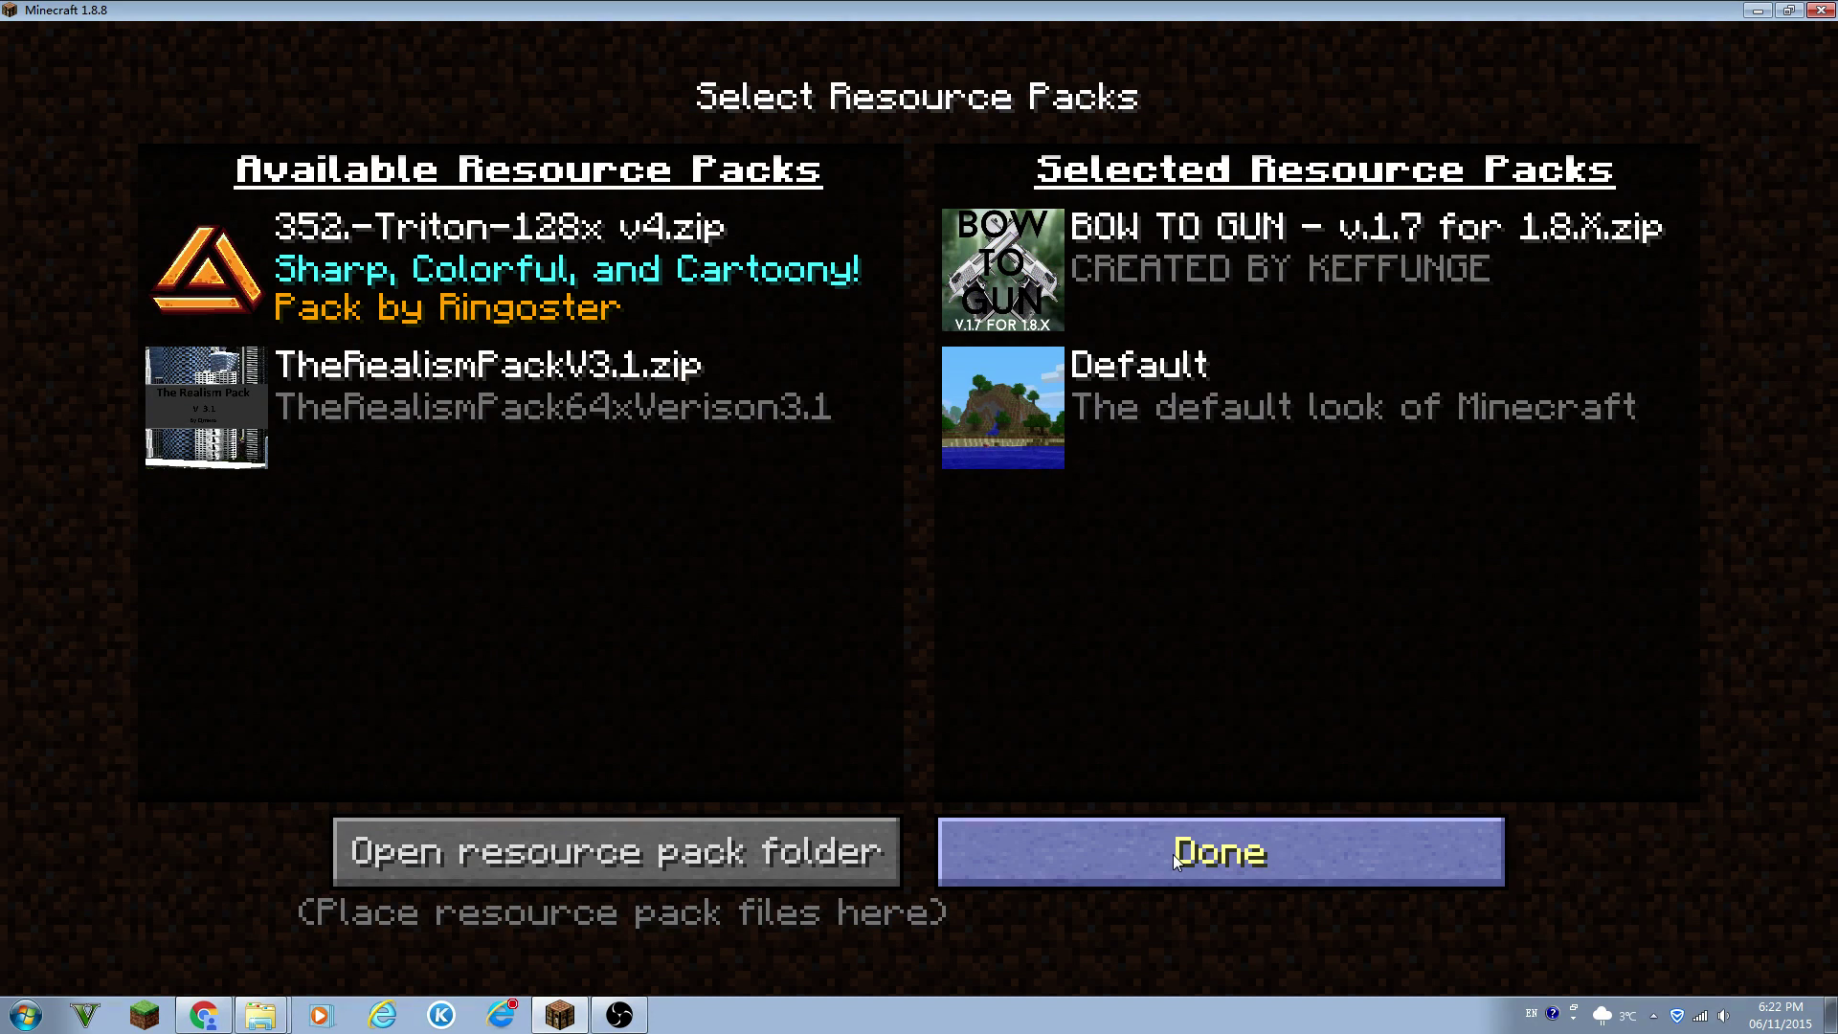
Step: Apply the resource pack selection, leave the options, and load the single-player world "I got resource packs"
{"action": "left_click", "coordinate": [1089, 851]}
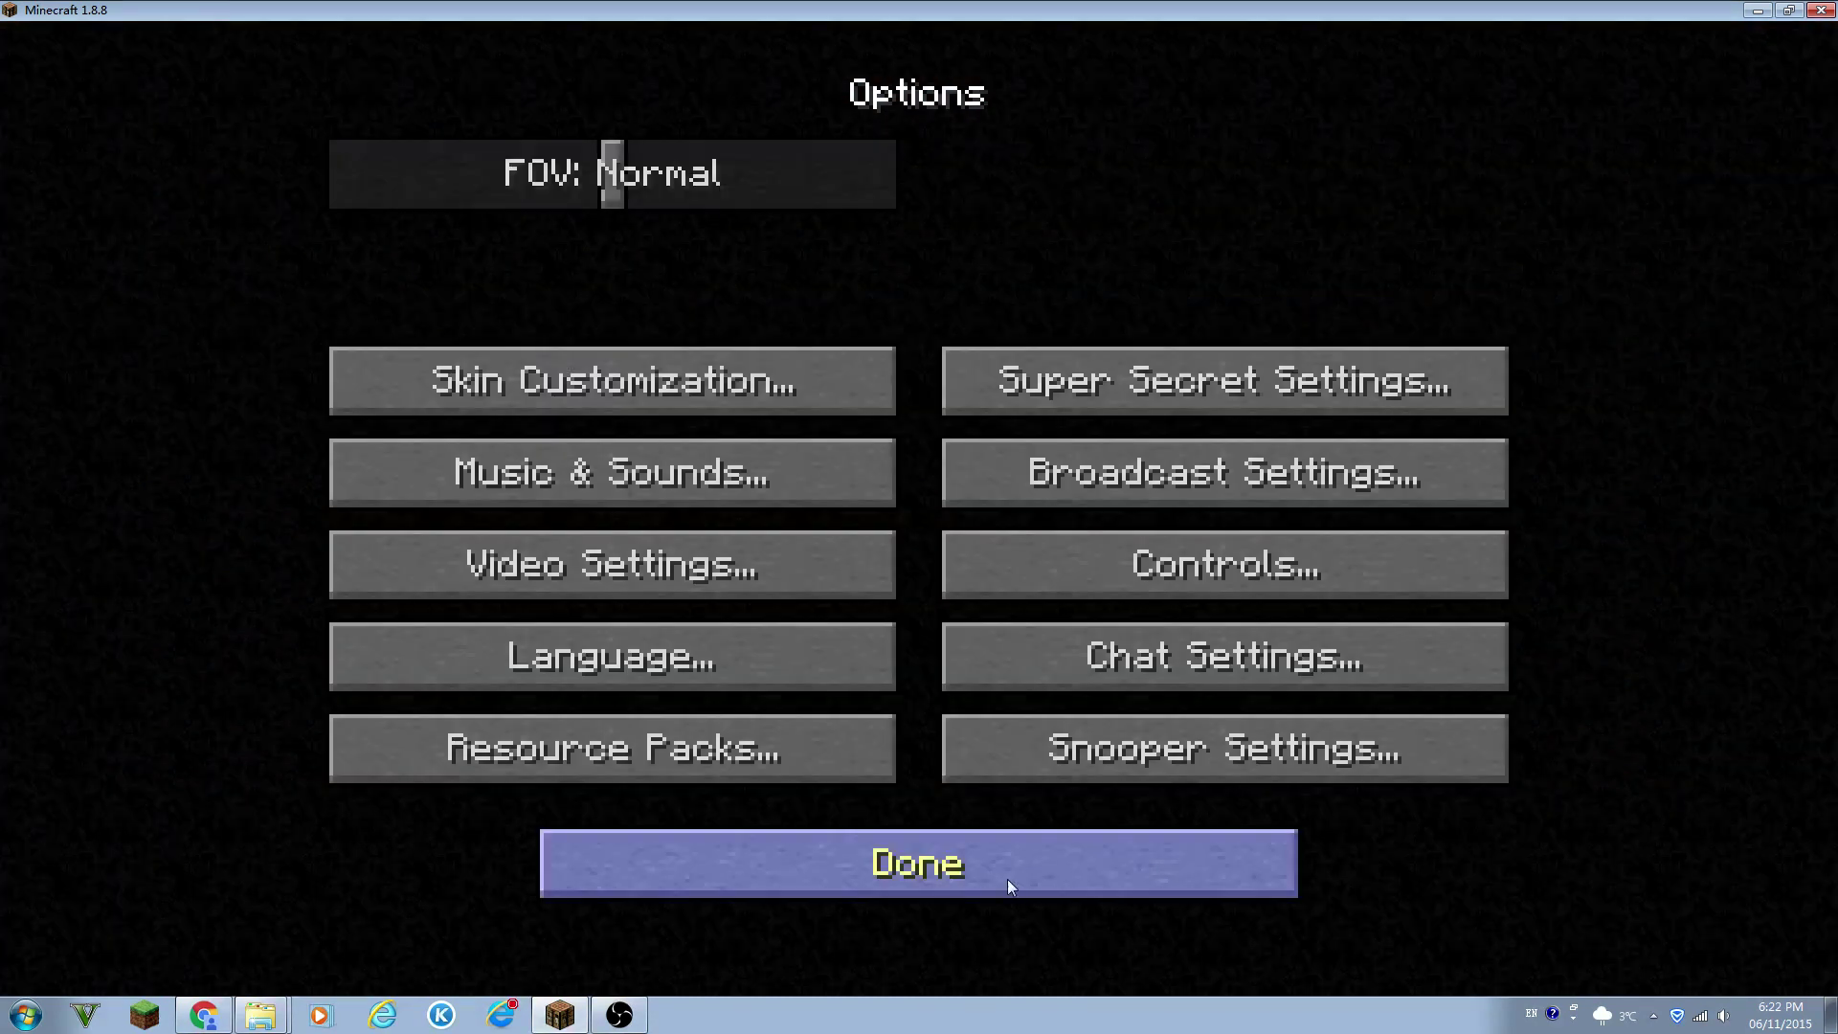
{"action": "left_click", "coordinate": [1008, 879]}
{"action": "left_click", "coordinate": [1036, 515]}
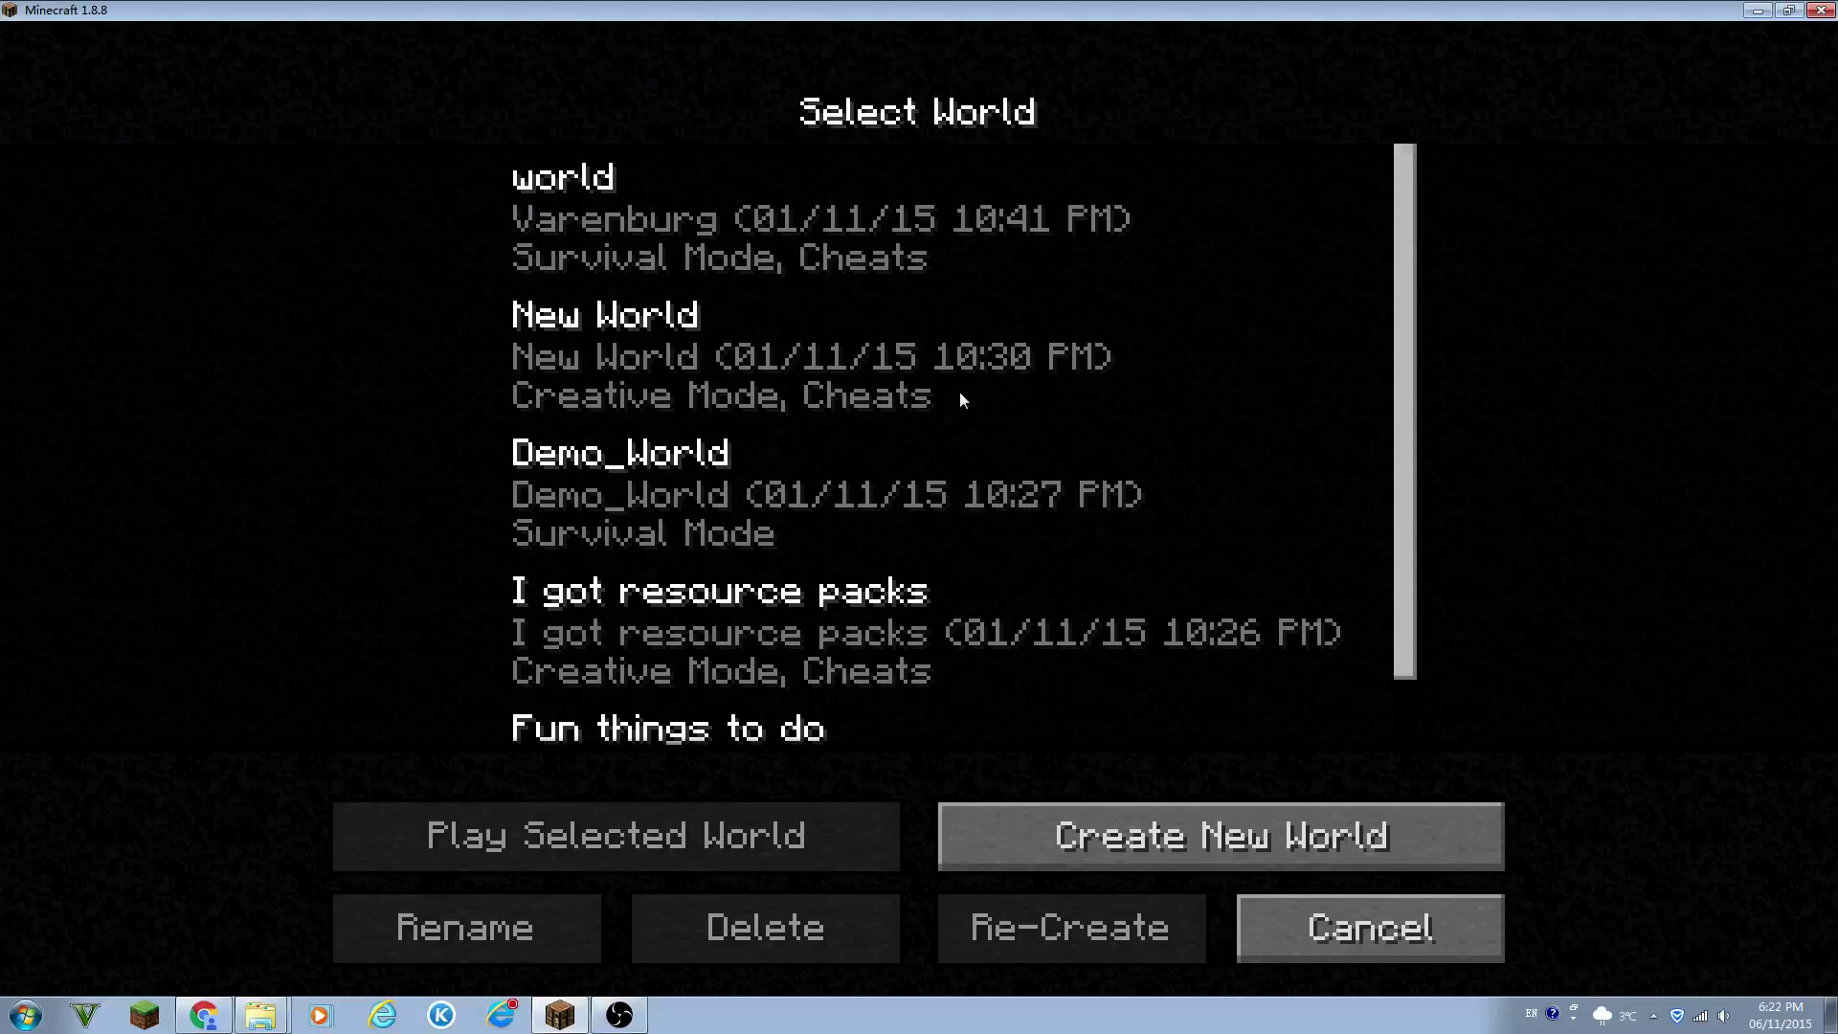
{"action": "scroll", "coordinate": [821, 445], "scroll_direction": "down", "scroll_amount": 2}
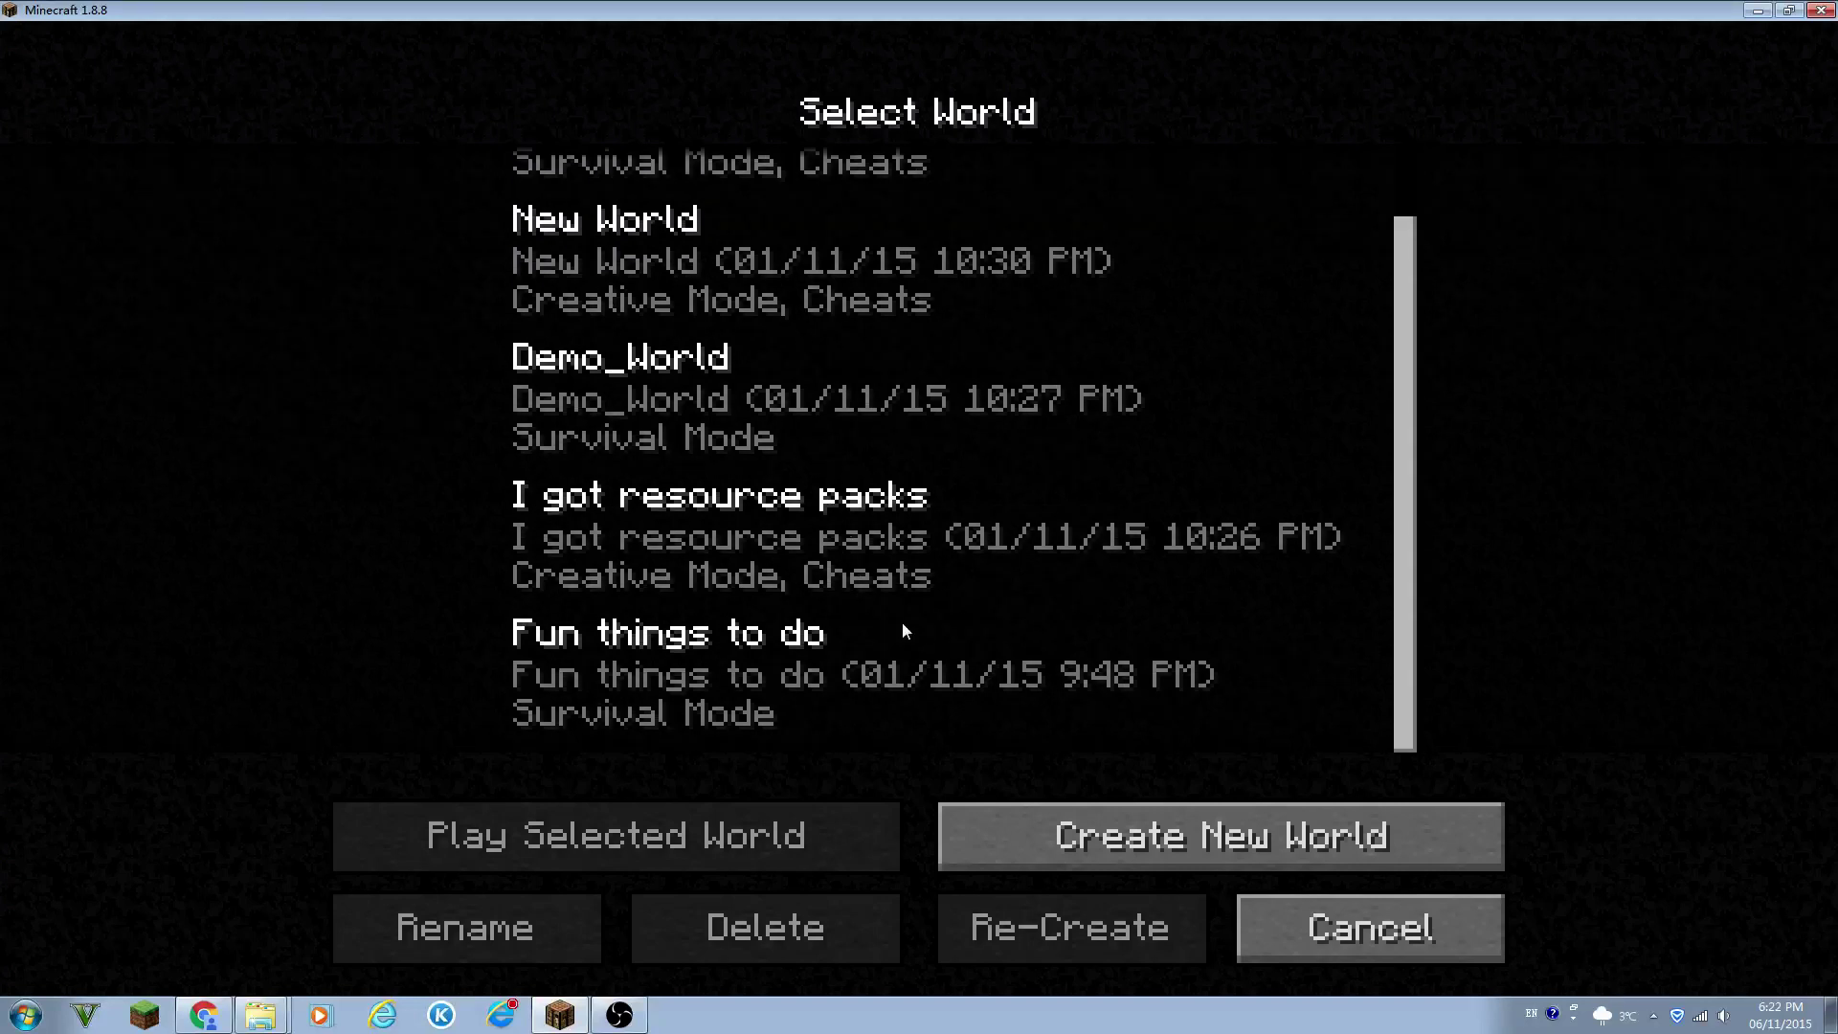
{"action": "left_click", "coordinate": [877, 549]}
{"action": "left_click", "coordinate": [735, 821]}
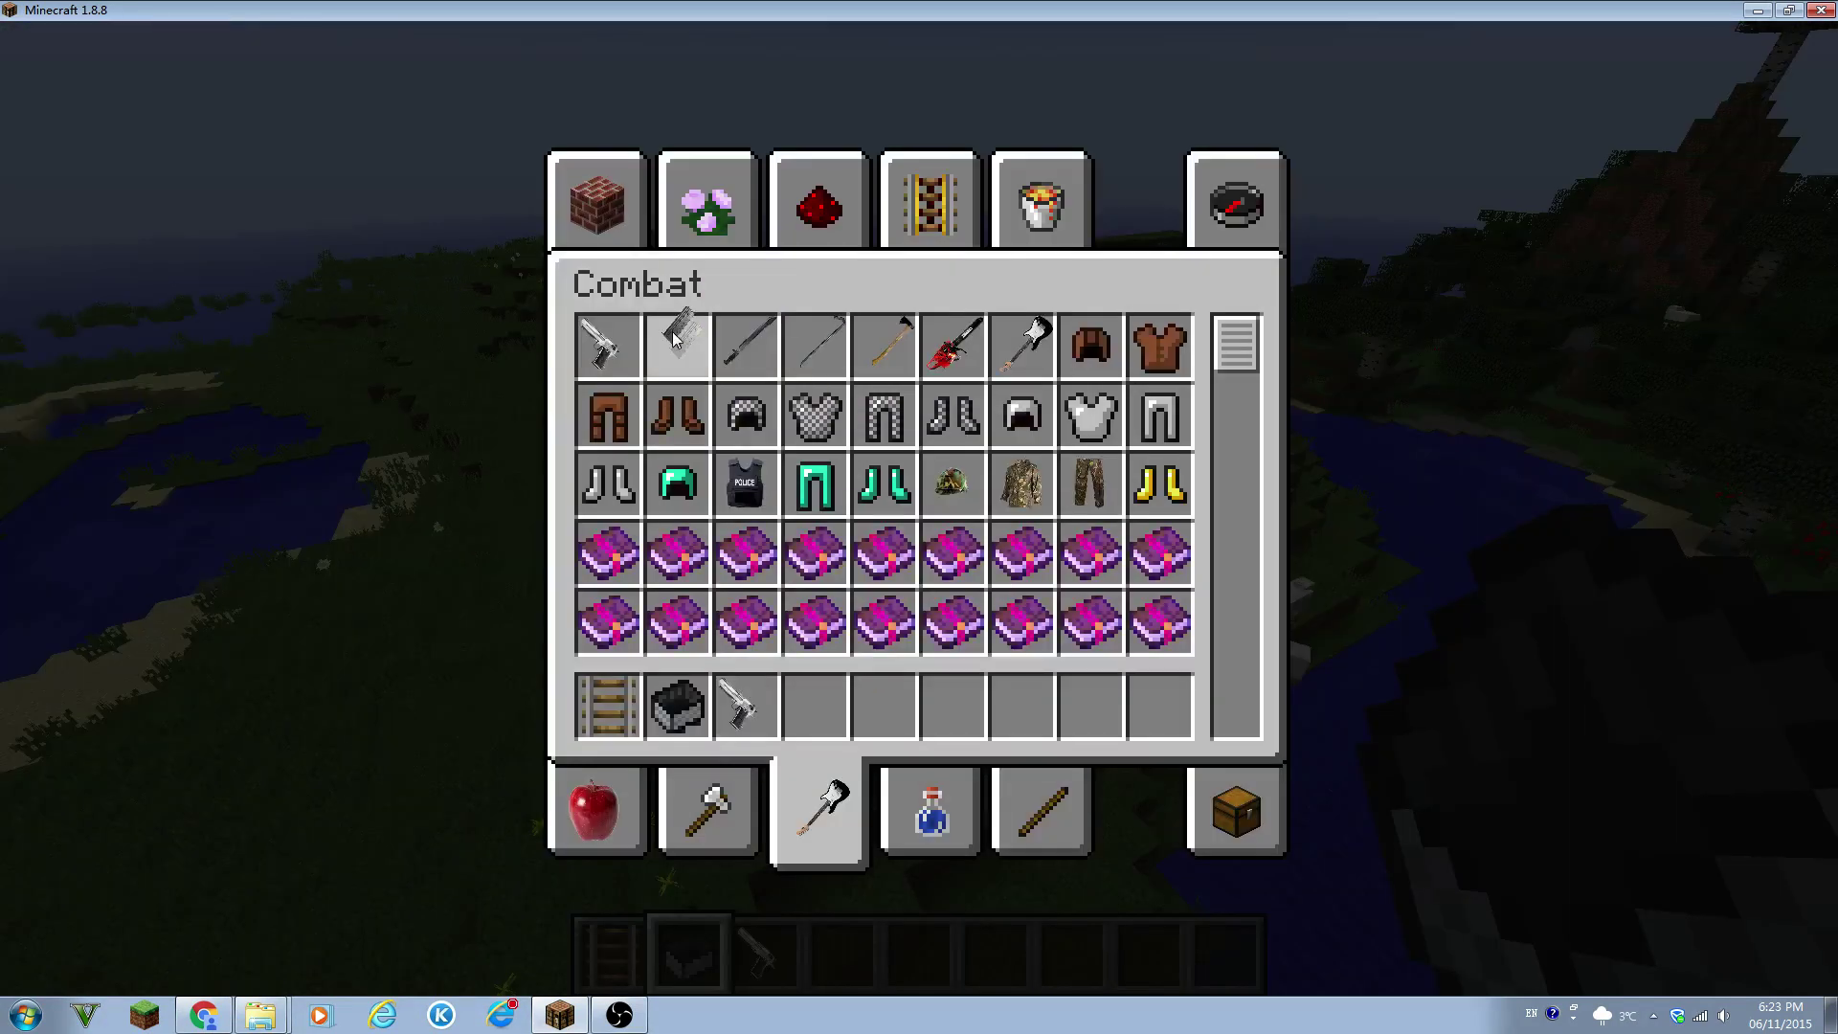
Step: Put the gun magazine from the Combat items into the fourth hotbar slot and close the inventory
{"action": "left_click", "coordinate": [680, 340]}
{"action": "left_click", "coordinate": [806, 699]}
{"action": "key", "text": "e"}
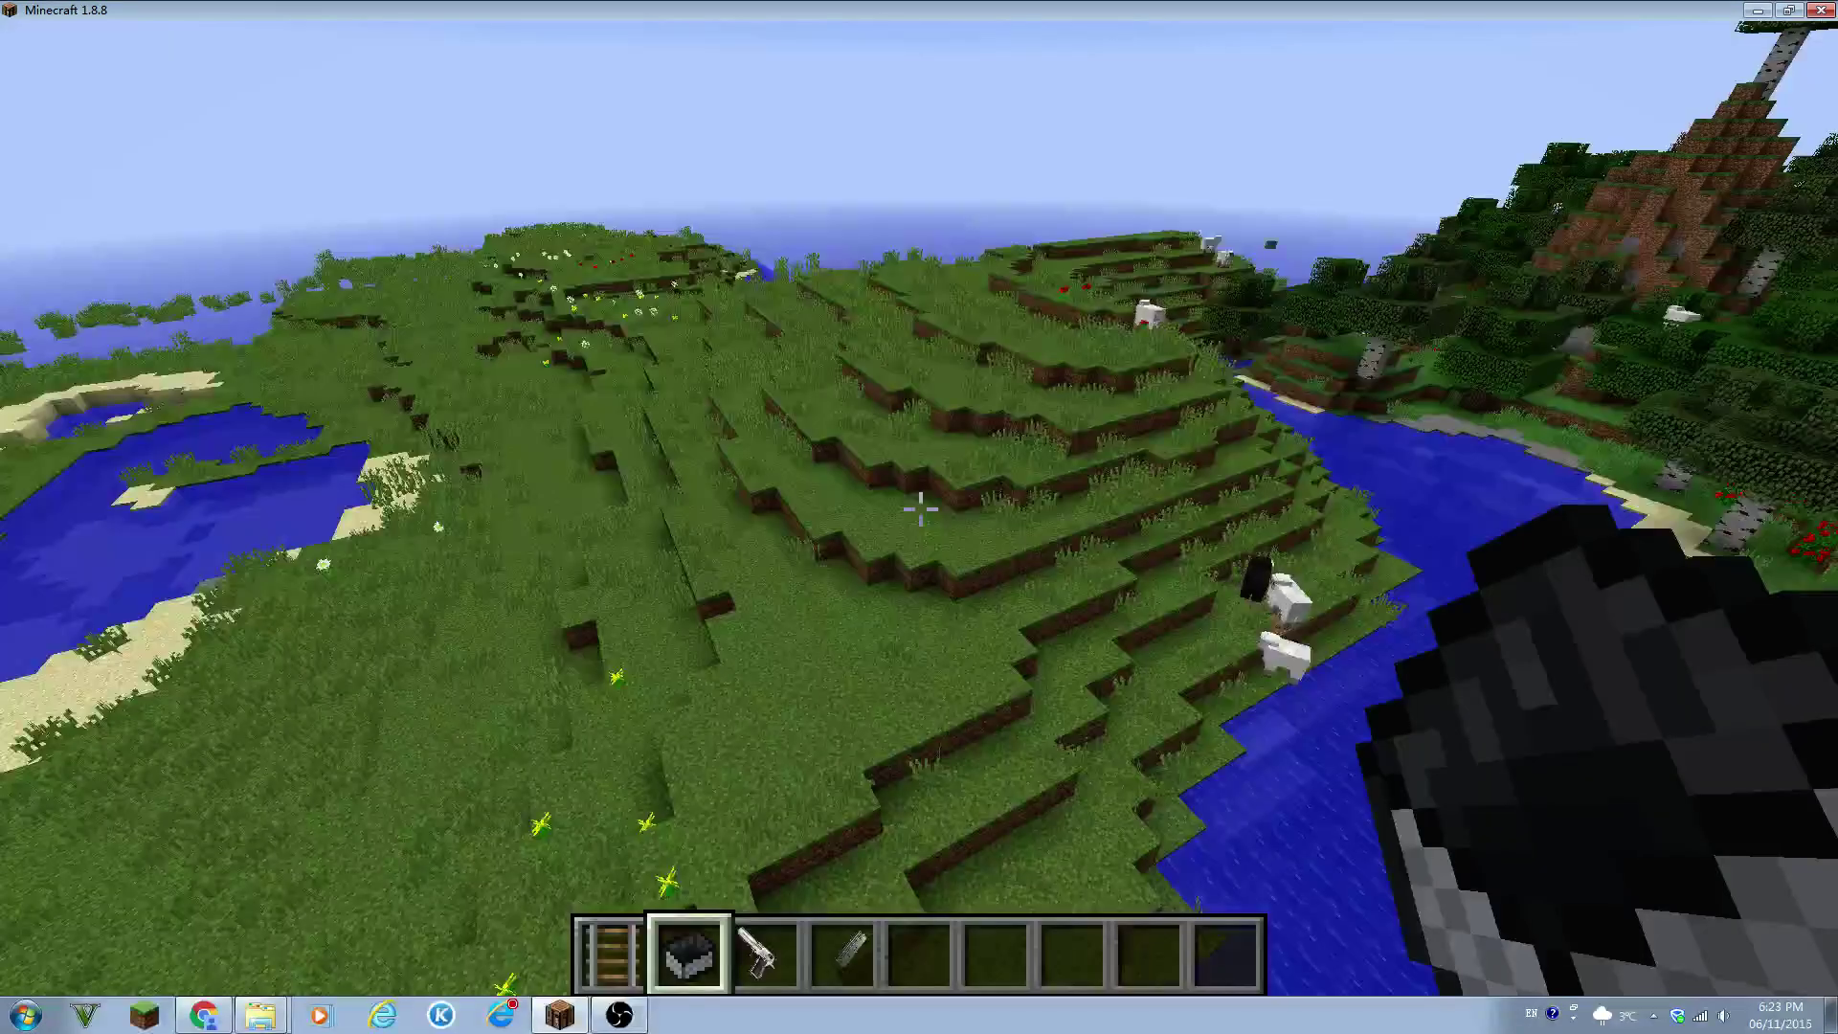
Step: Equip the pistol from the third hotbar slot, shoot the white sheep on the hillside, and collect its drops
{"action": "key", "text": "3"}
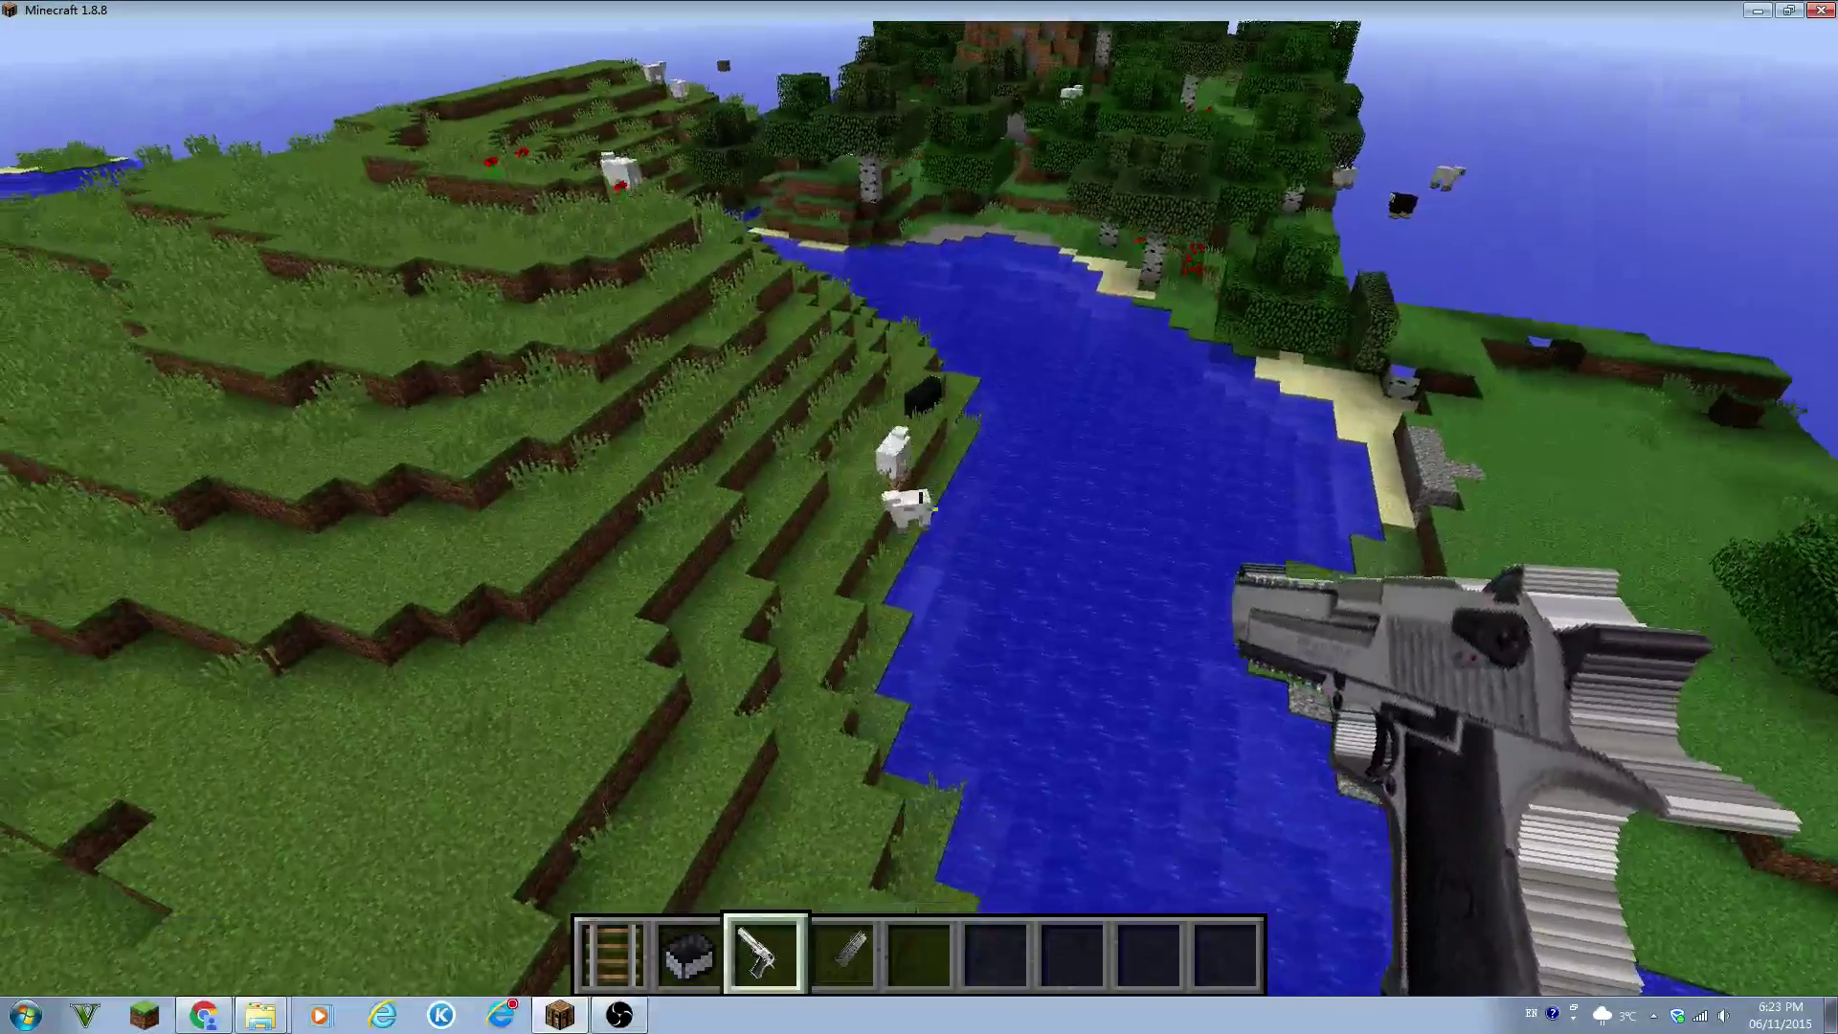
{"action": "right_click", "coordinate": [919, 517]}
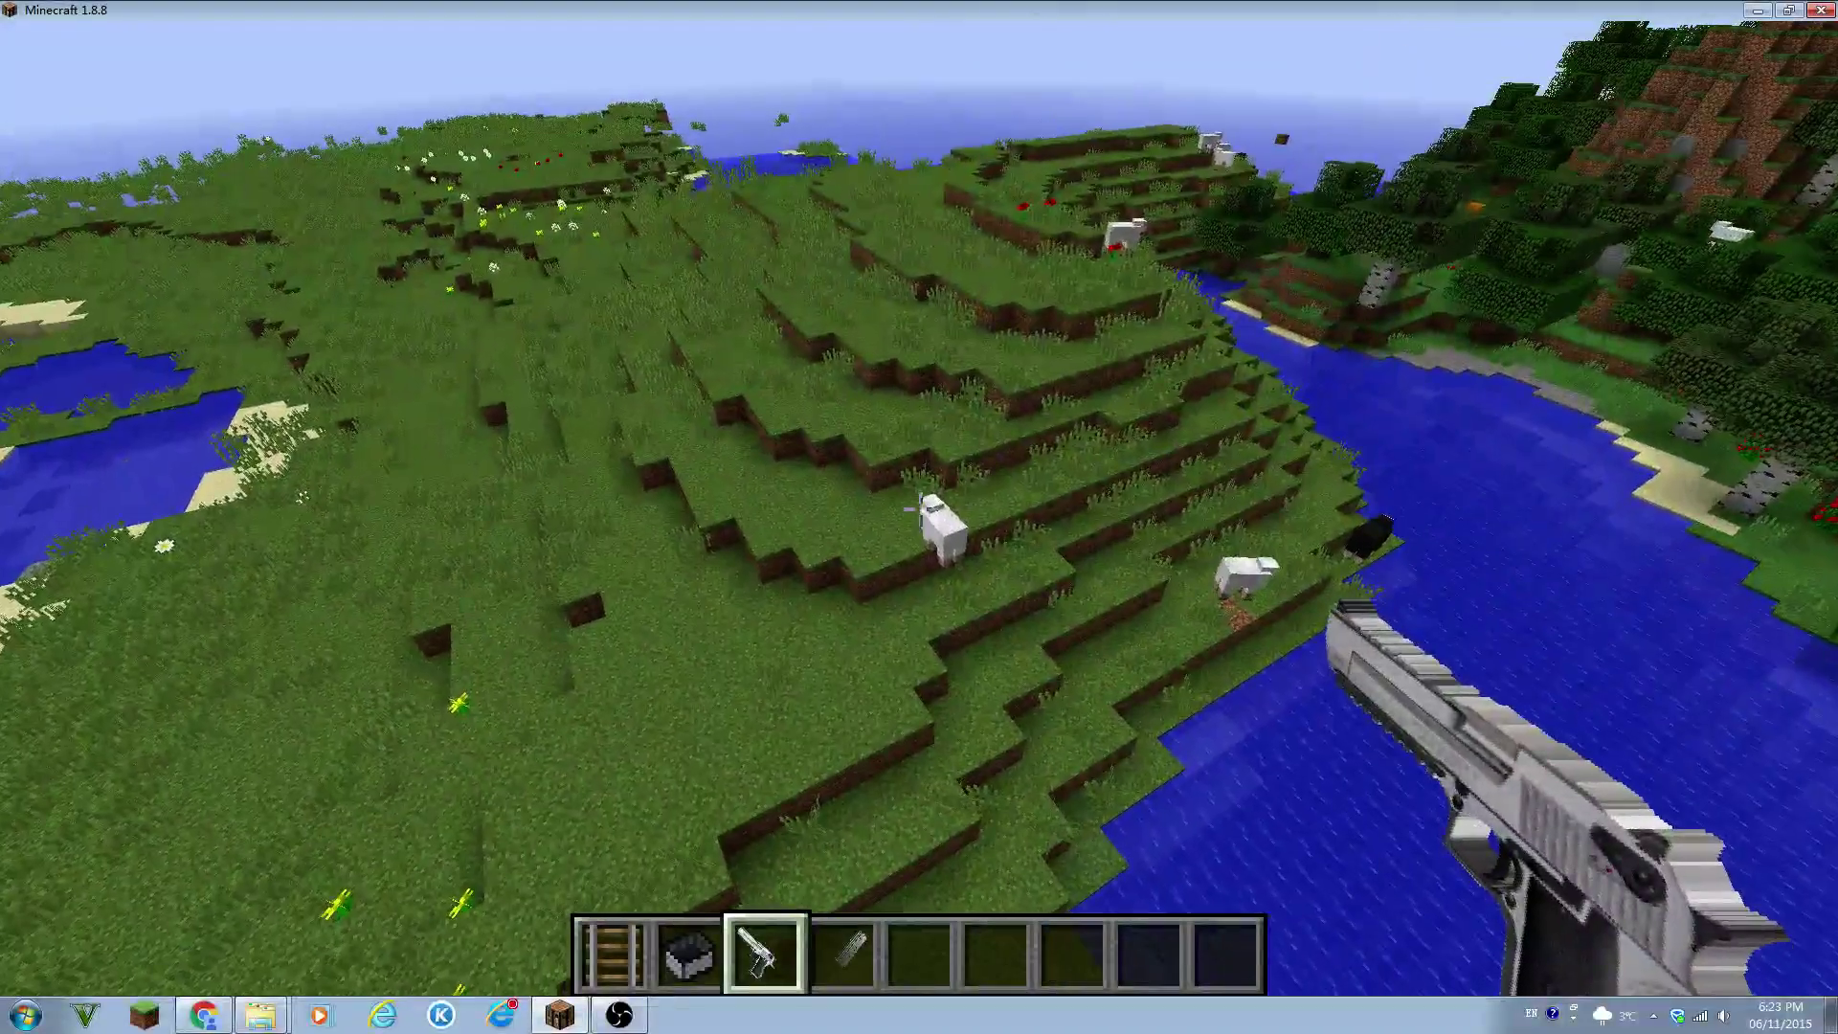
{"action": "key", "text": "Escape"}
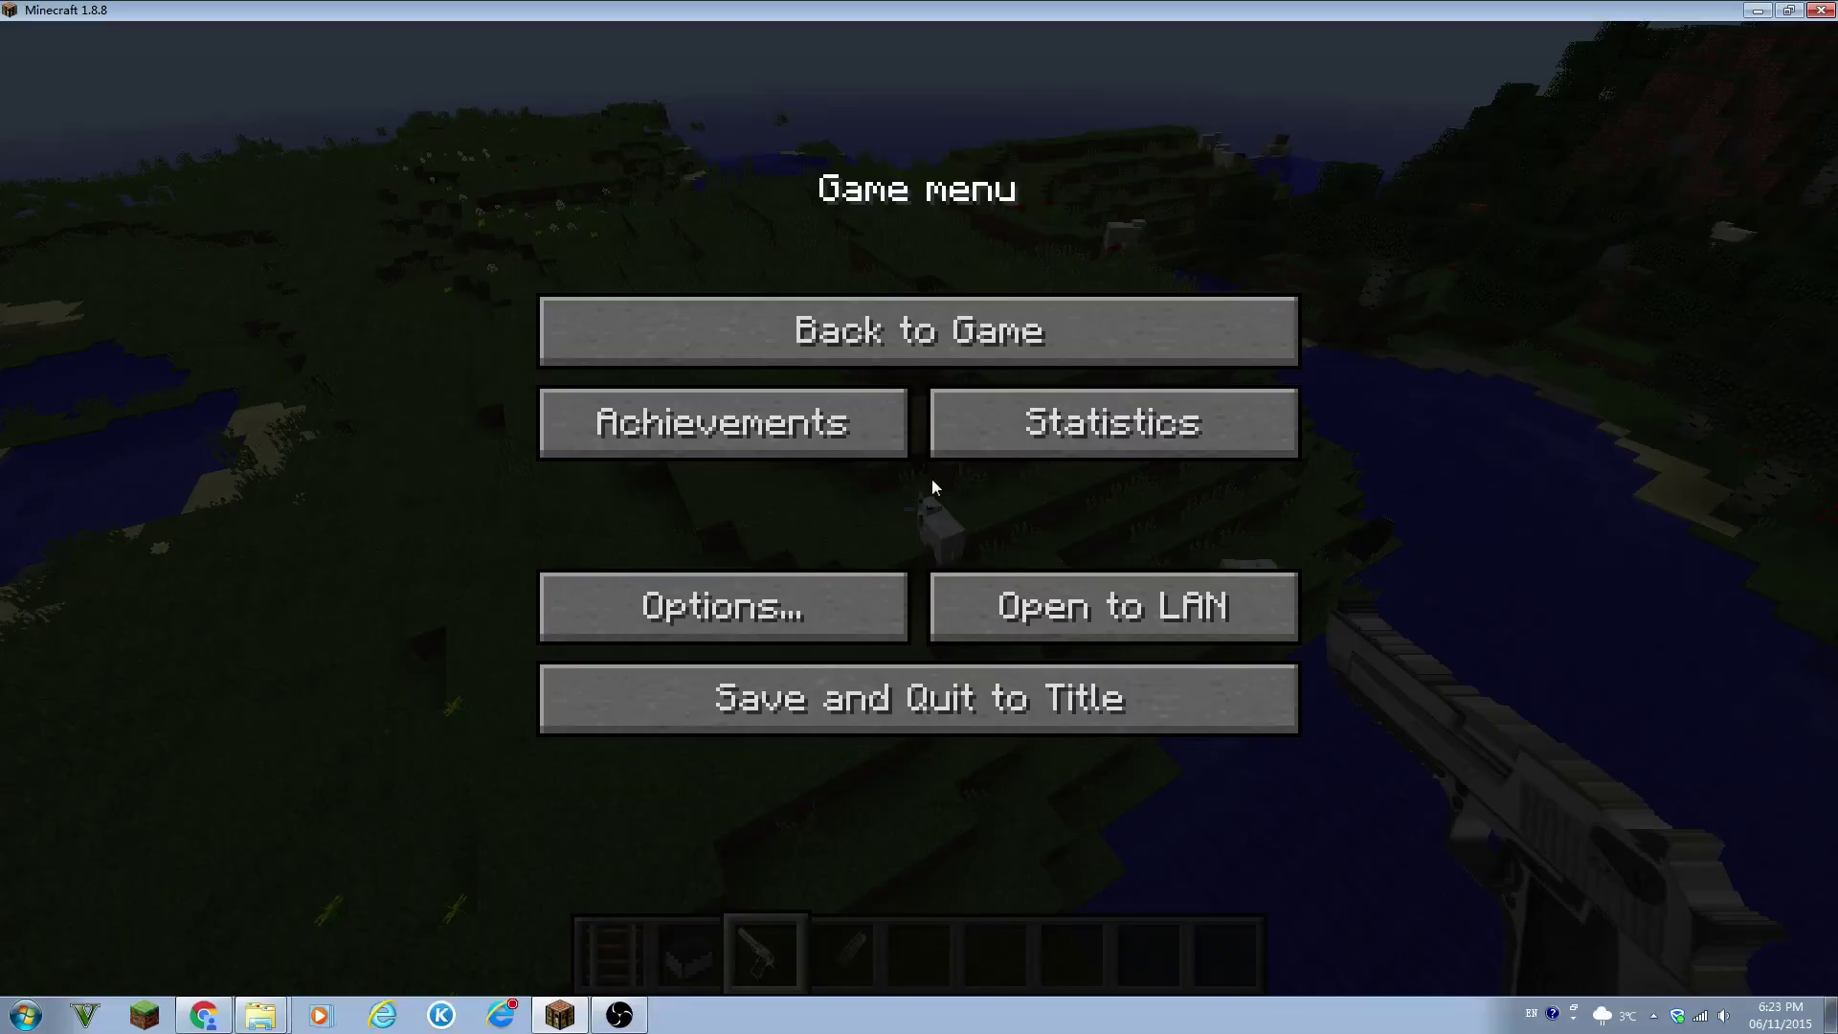
{"action": "left_click", "coordinate": [886, 339]}
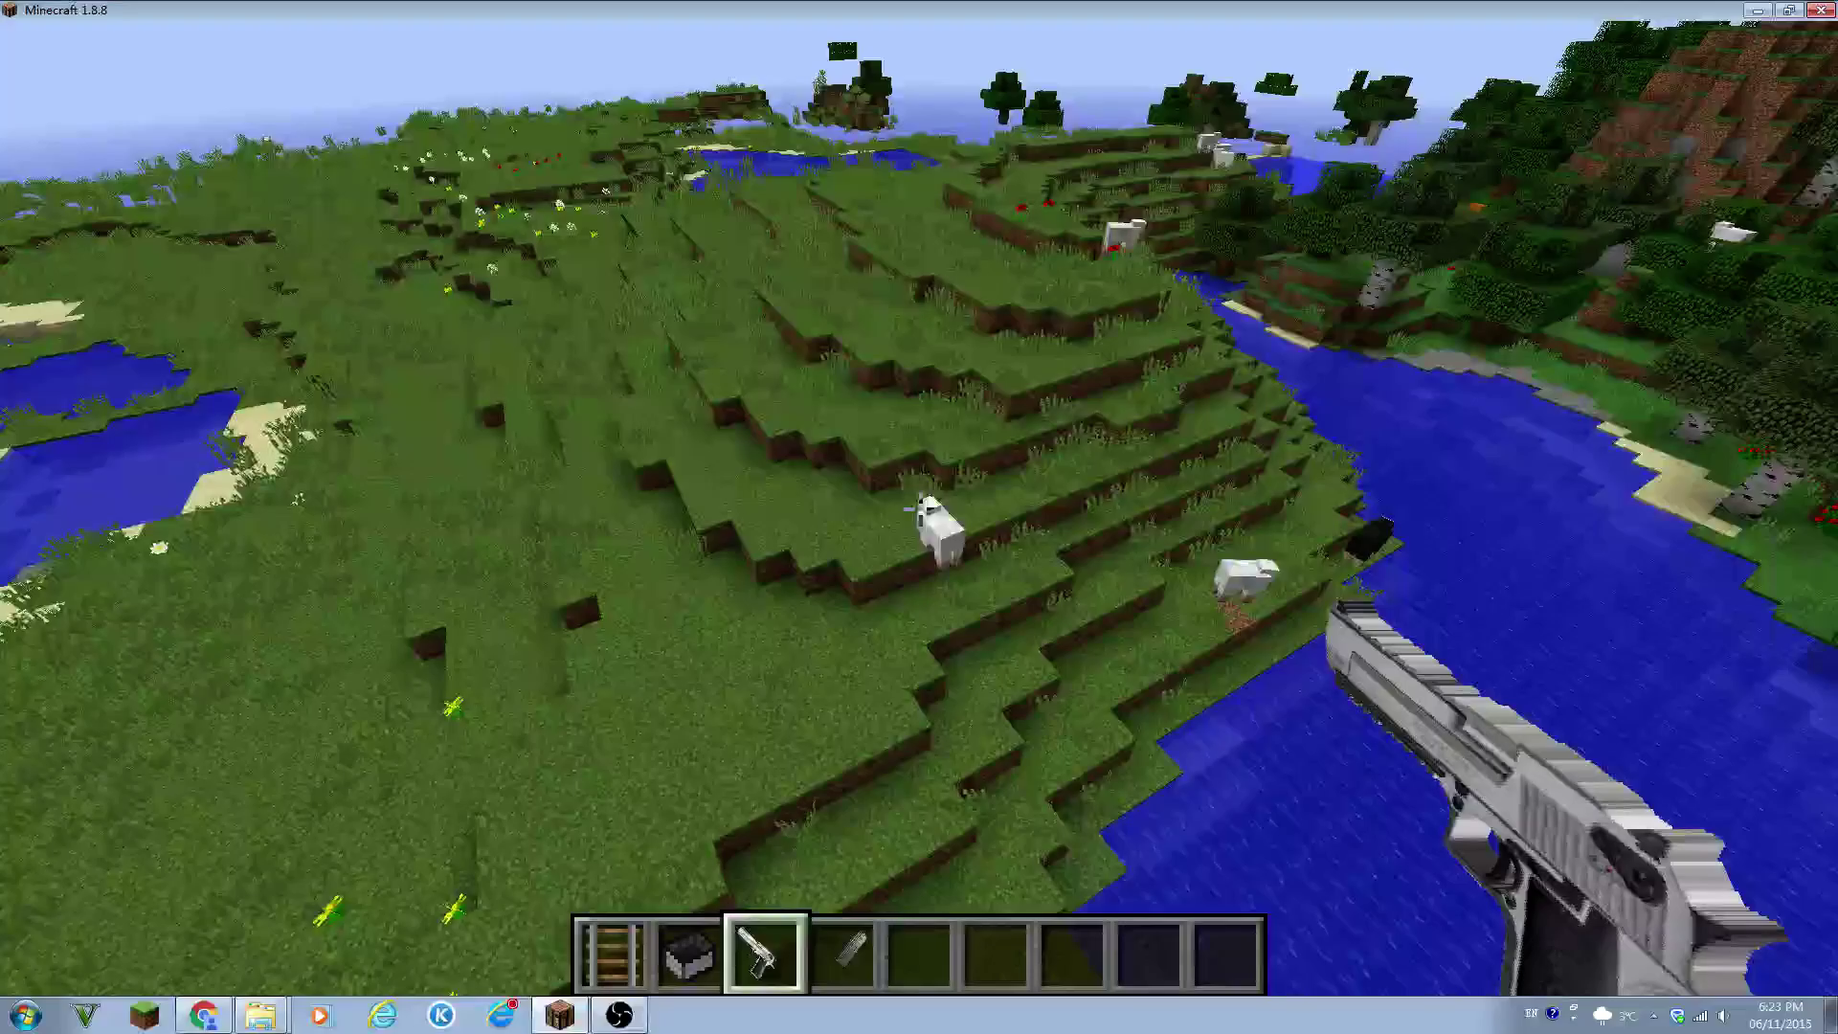
{"action": "key", "text": "w"}
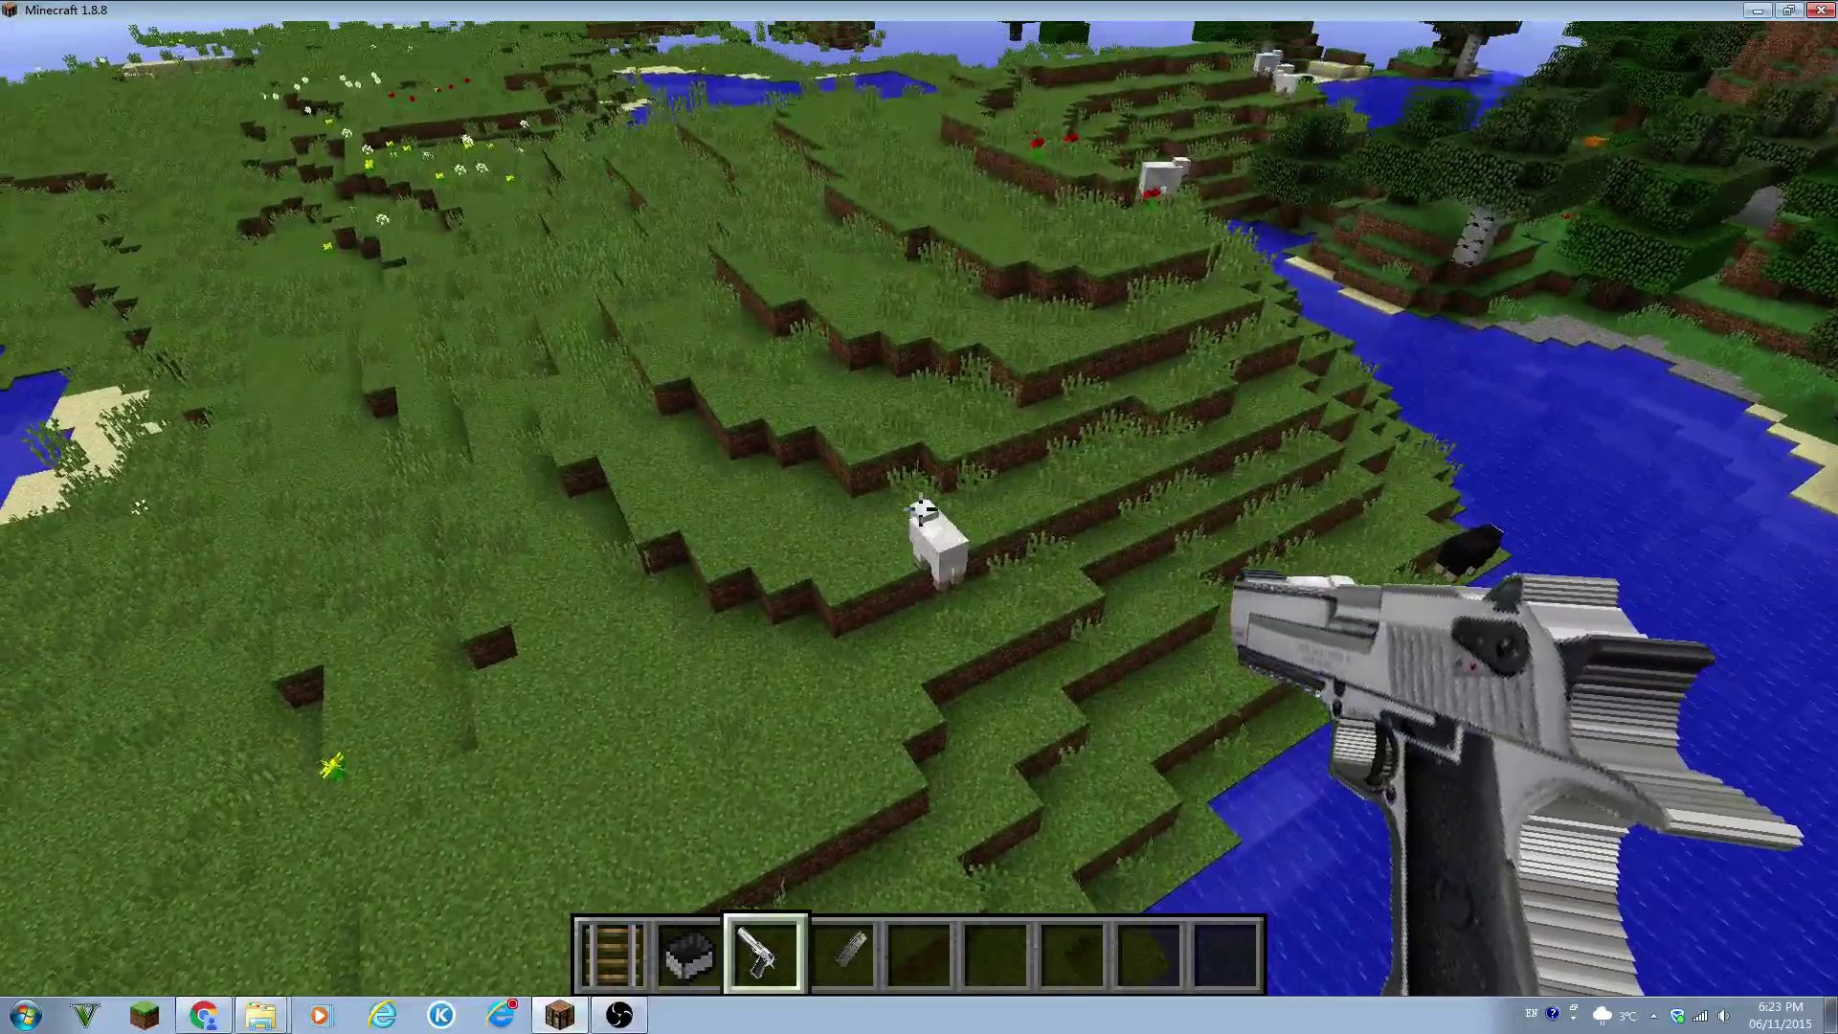
{"action": "right_click", "coordinate": [919, 517]}
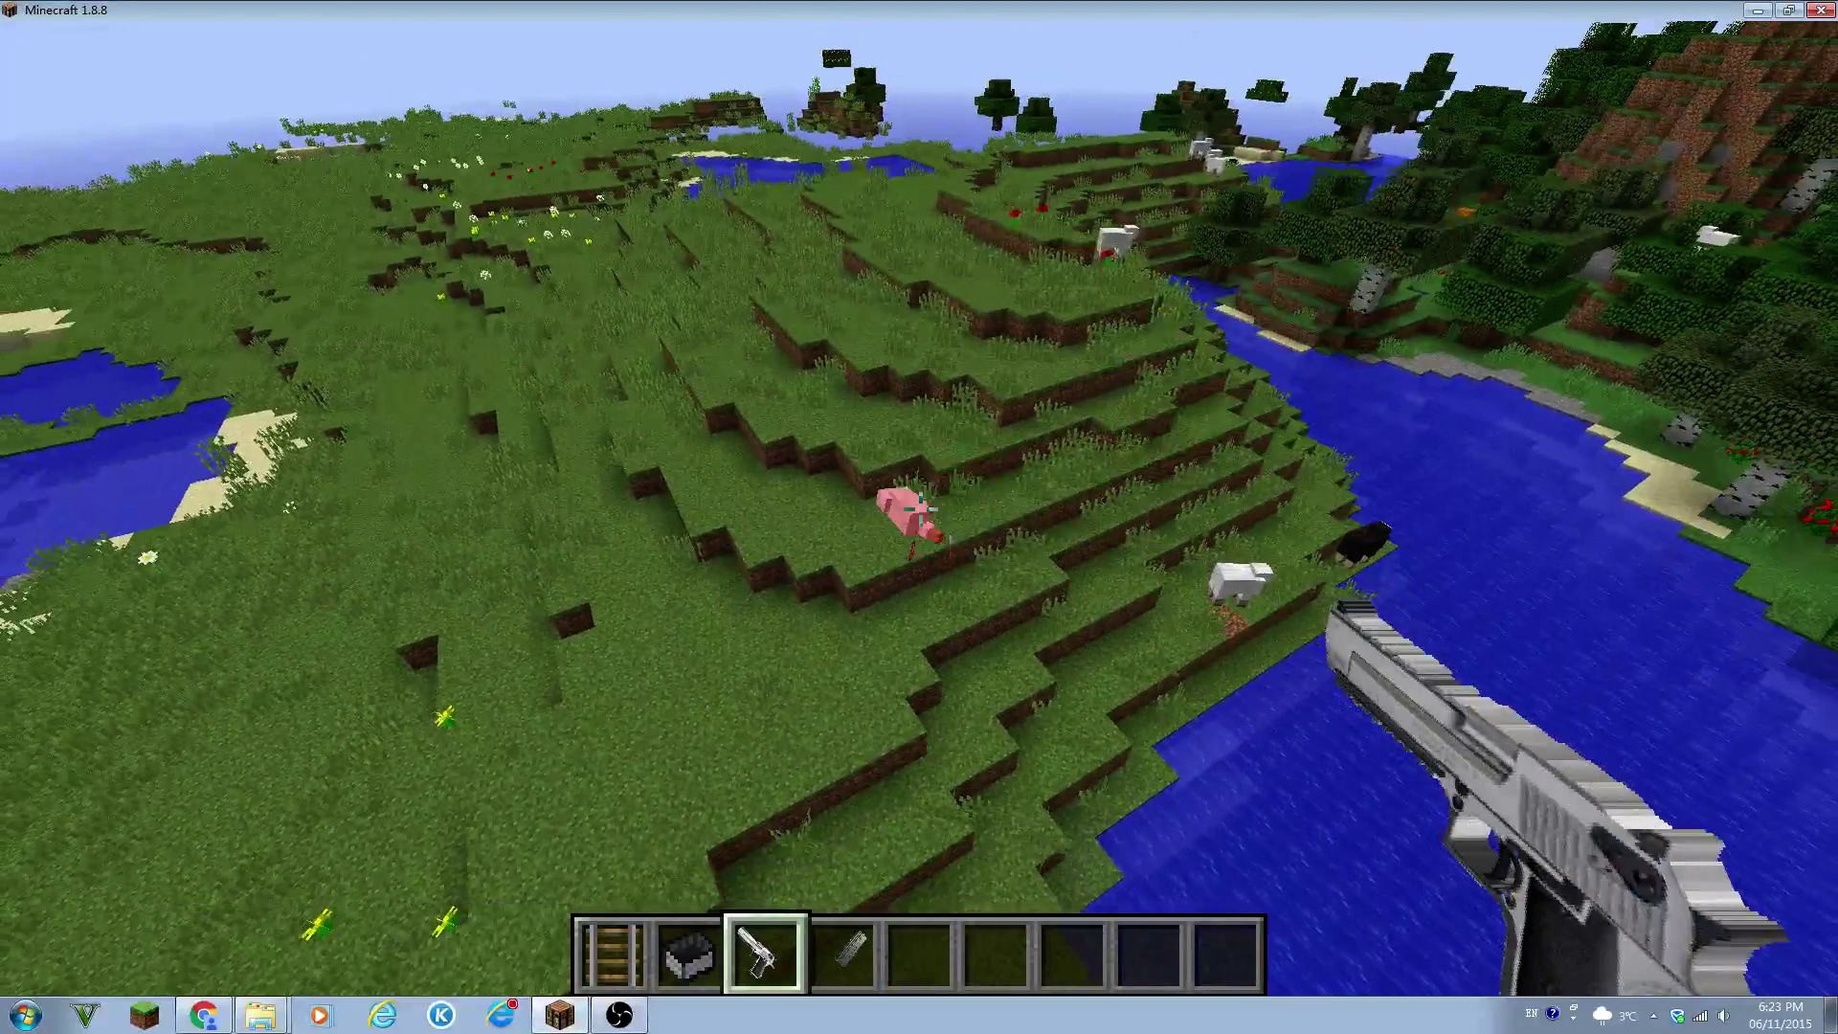
{"action": "key", "text": "w"}
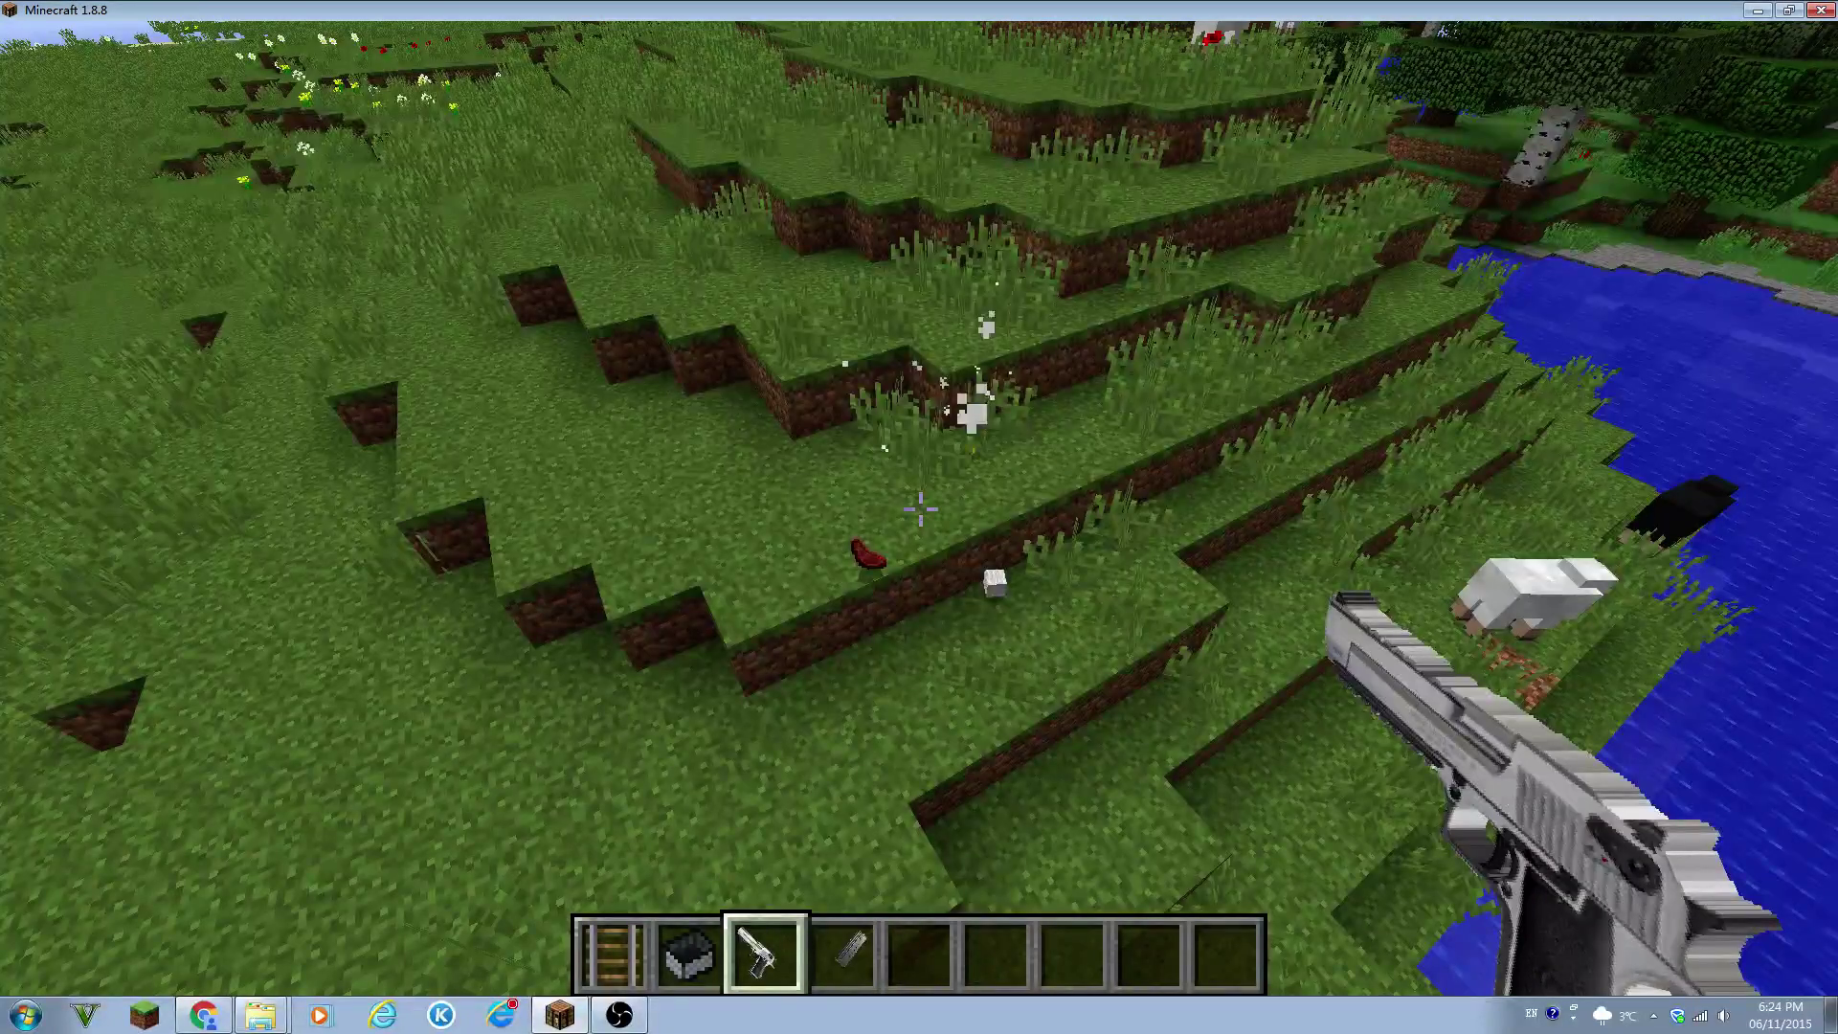
{"action": "key", "text": "w"}
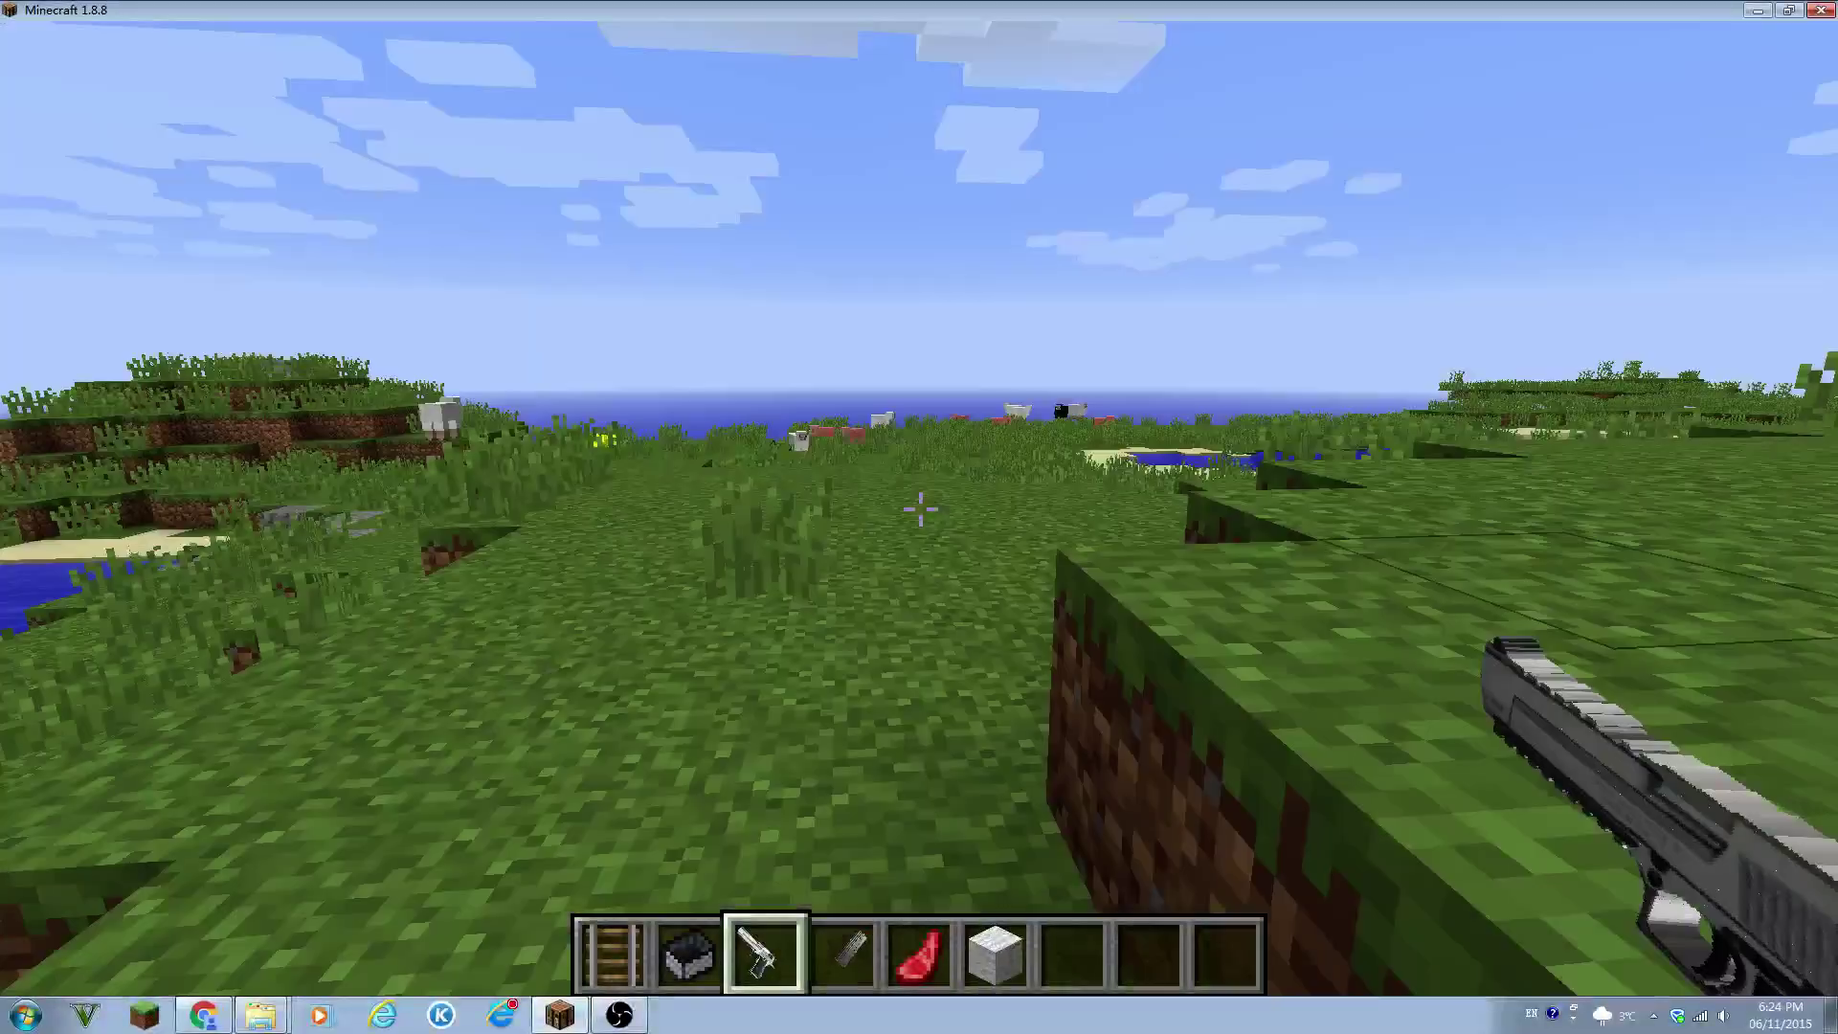
Step: Walk across the grassland with the pistol in hand to view the pack, and pause the game
{"action": "key", "text": "w"}
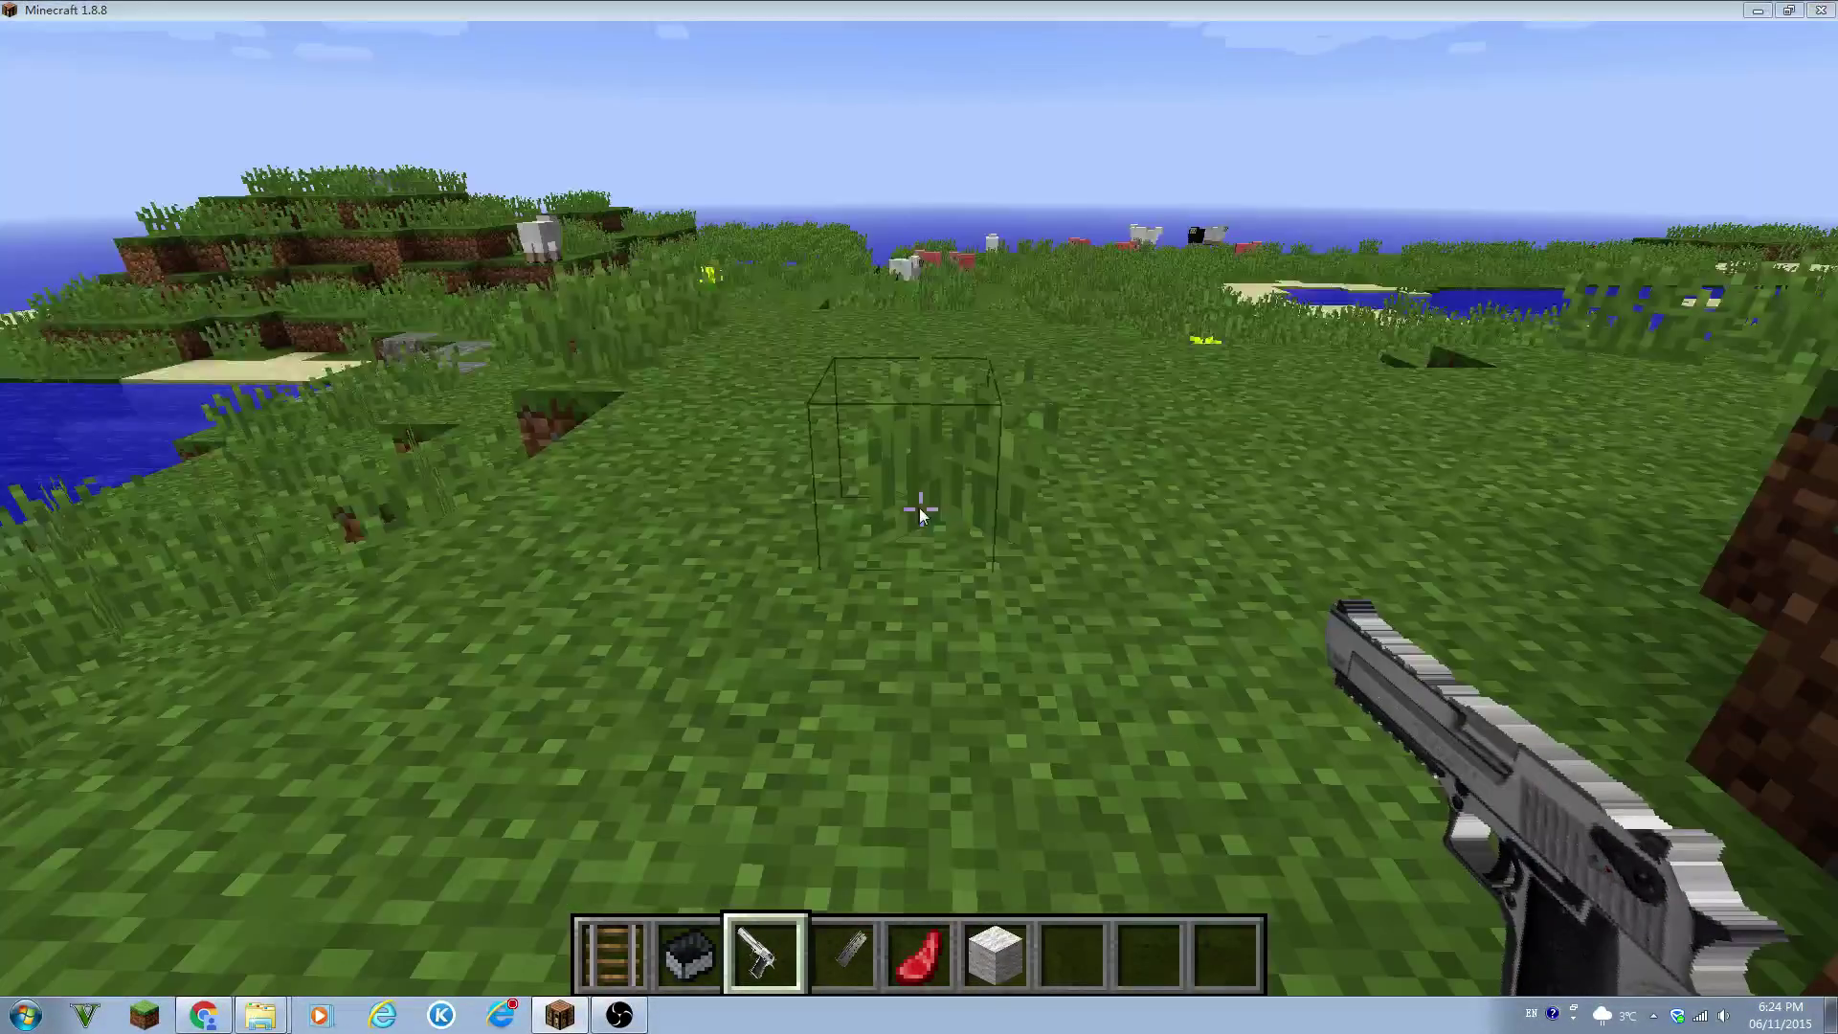
{"action": "key", "text": "Escape"}
{"action": "left_click", "coordinate": [925, 315]}
{"action": "key", "text": "w"}
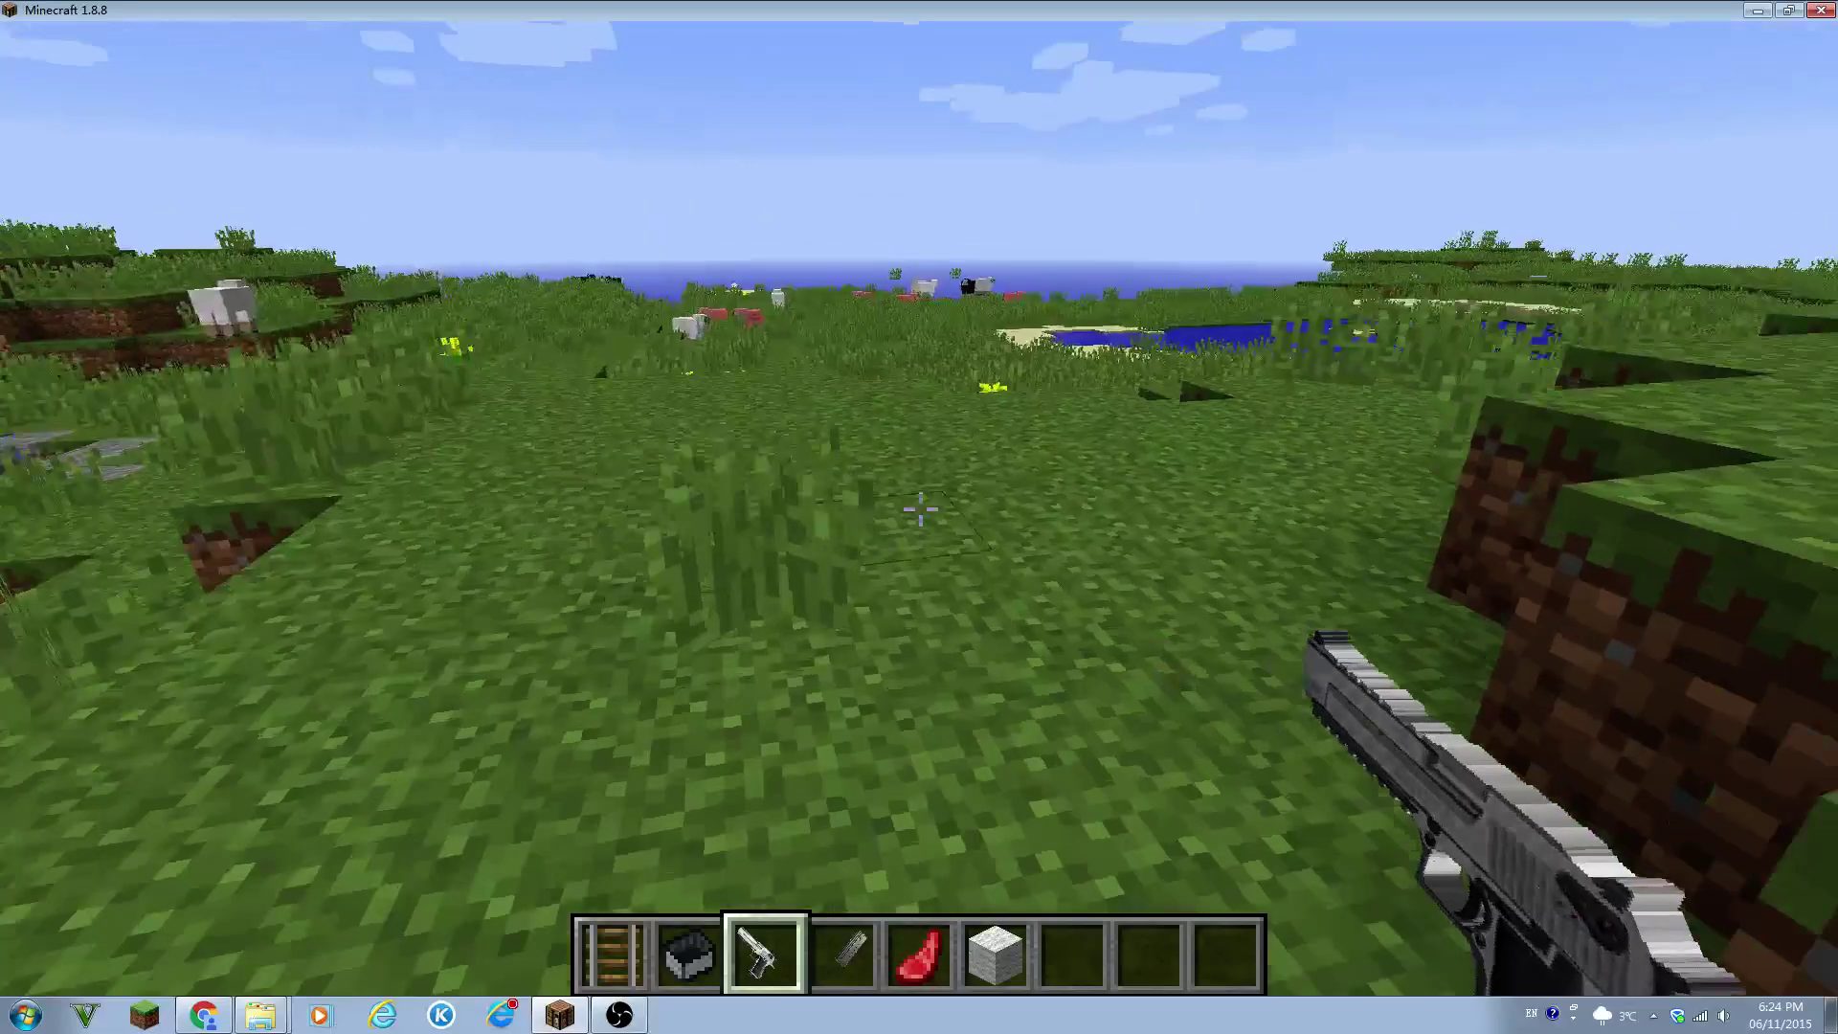
{"action": "key", "text": "w"}
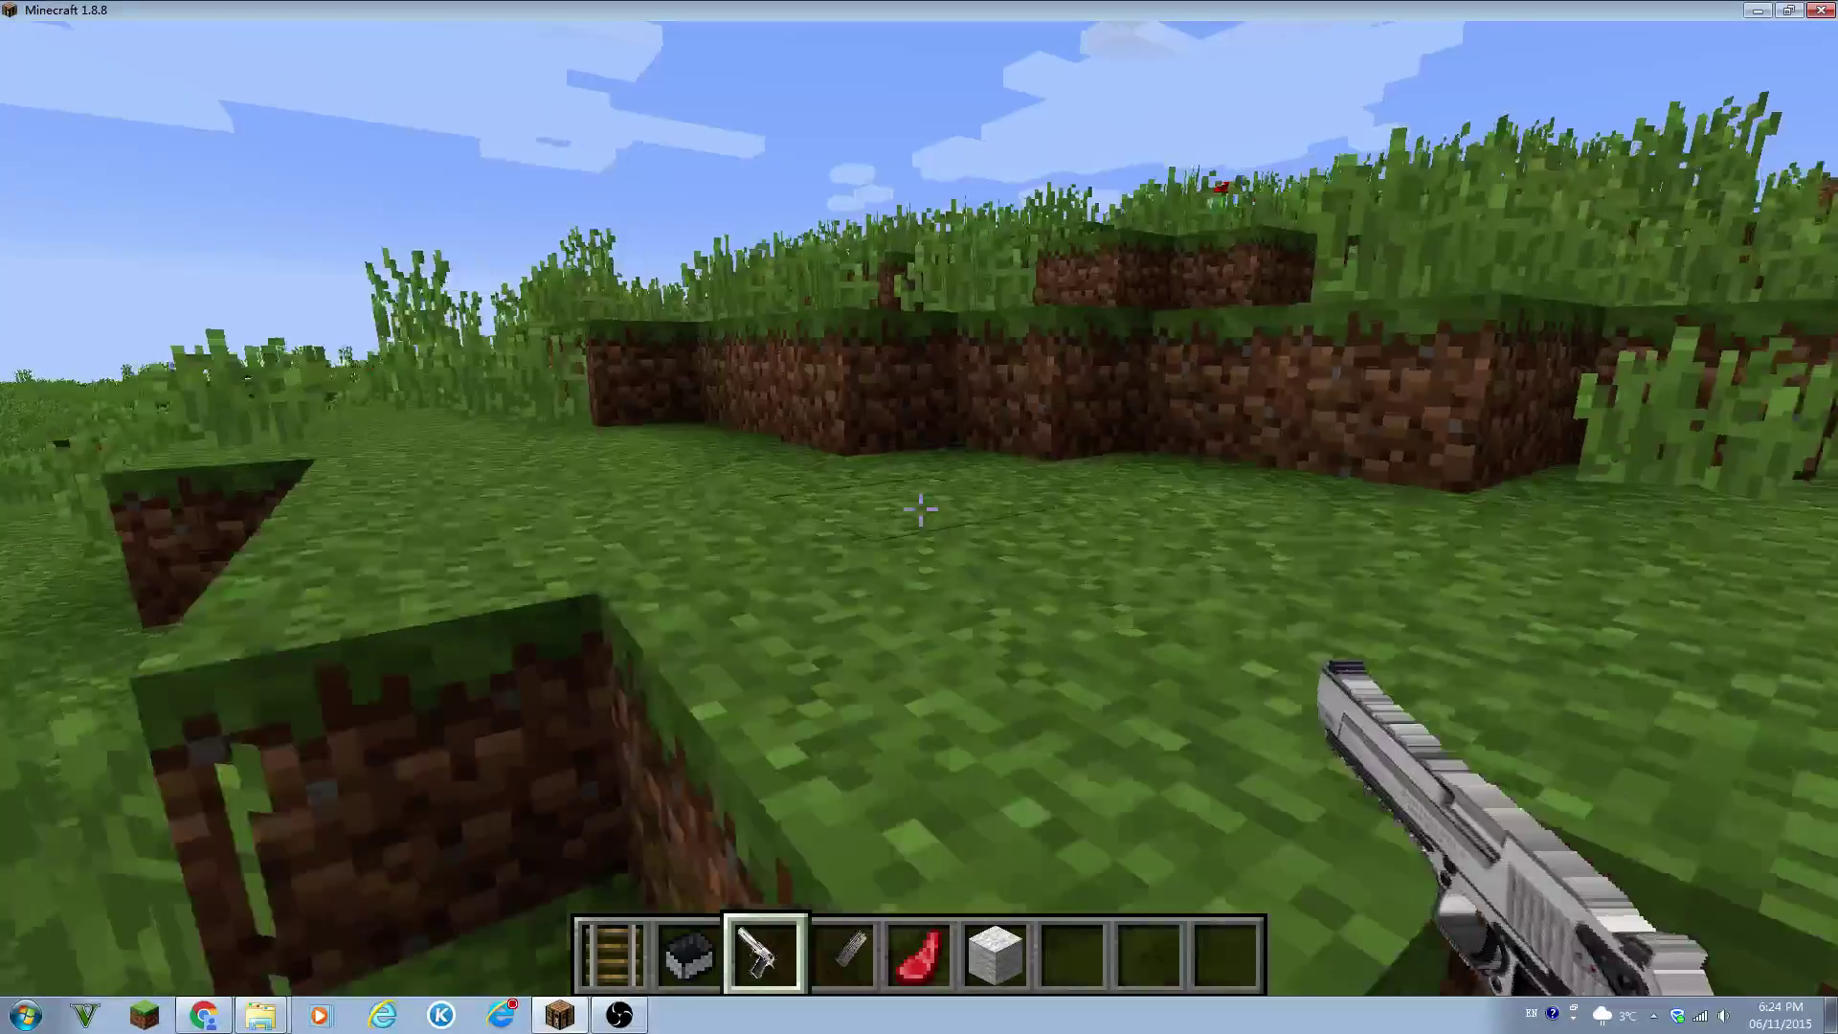
{"action": "key", "text": "Escape"}
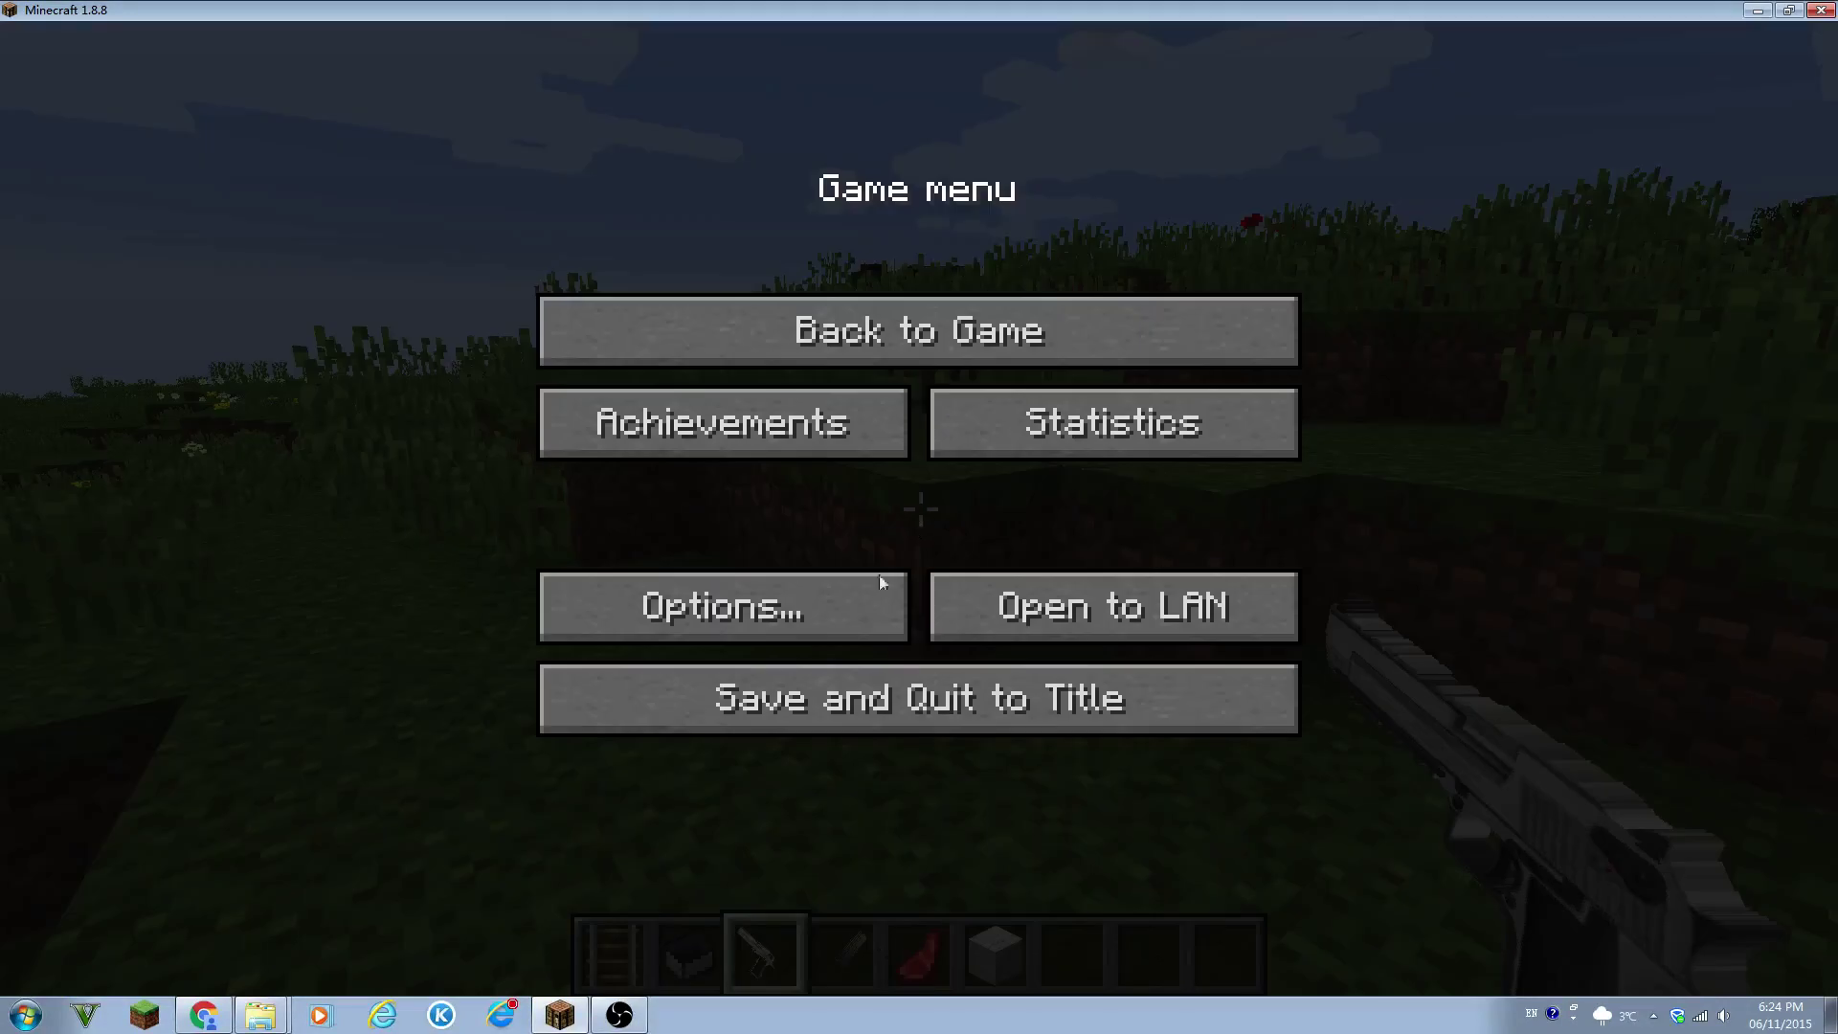